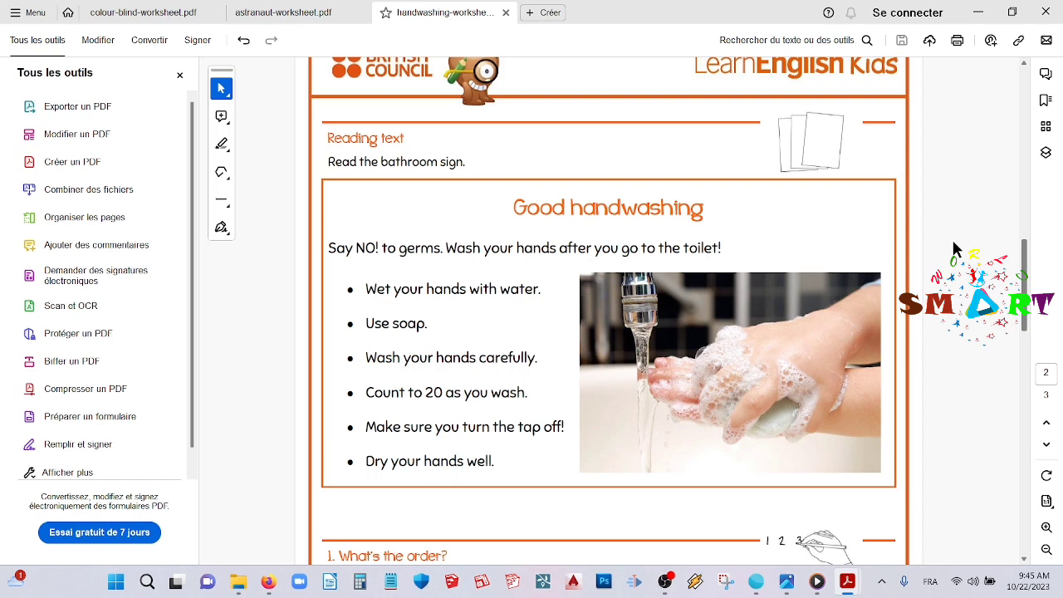
Browse the toolbar's comment, markup, shape and signature tools, ending at the highlight/underline/strikethrough flyout.
scroll(509, 523, "up", 1)
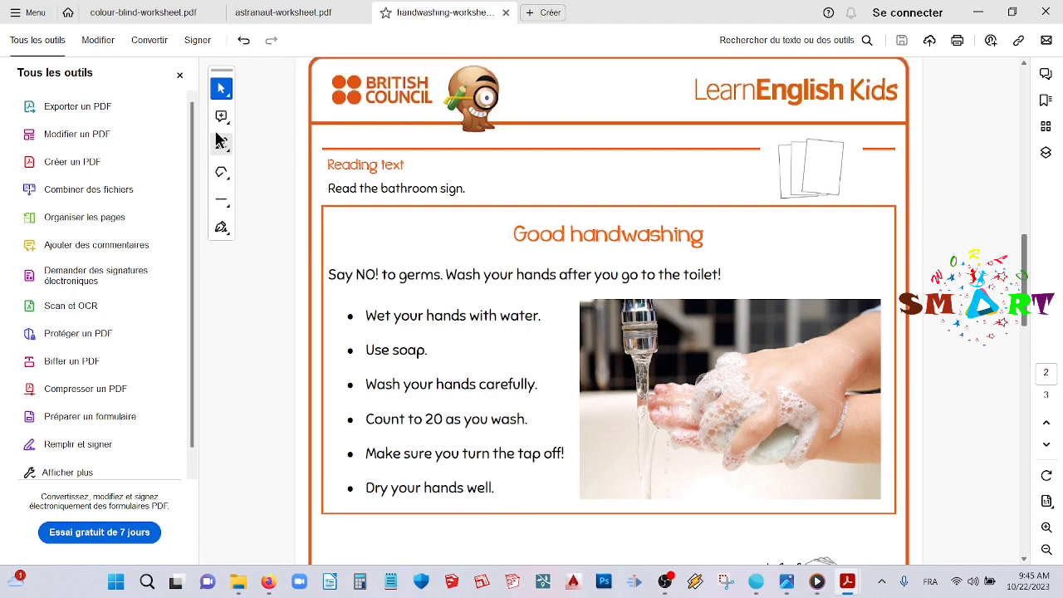
left_click(221, 118)
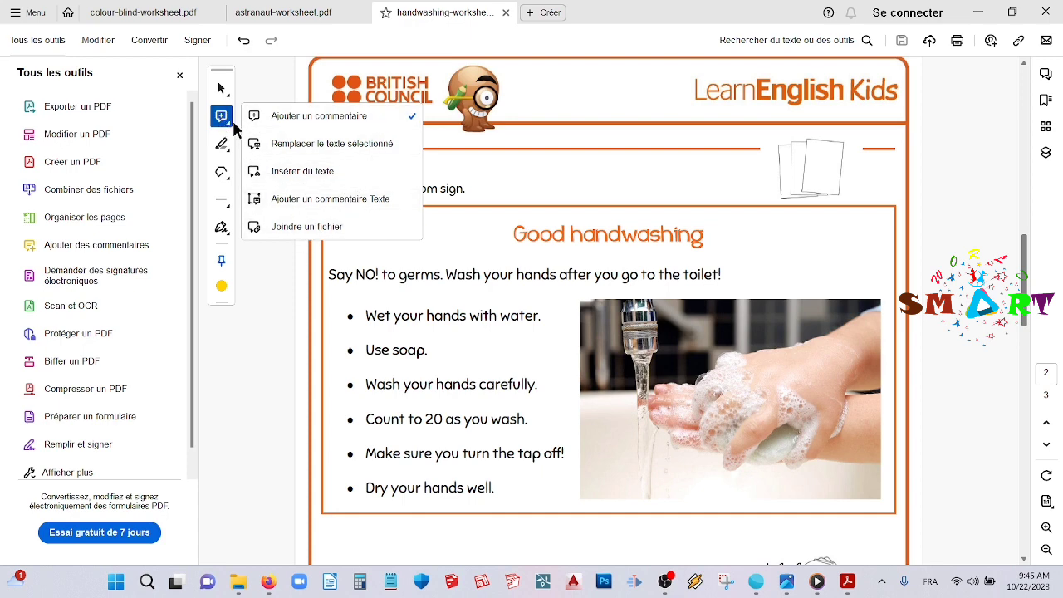
left_click(222, 144)
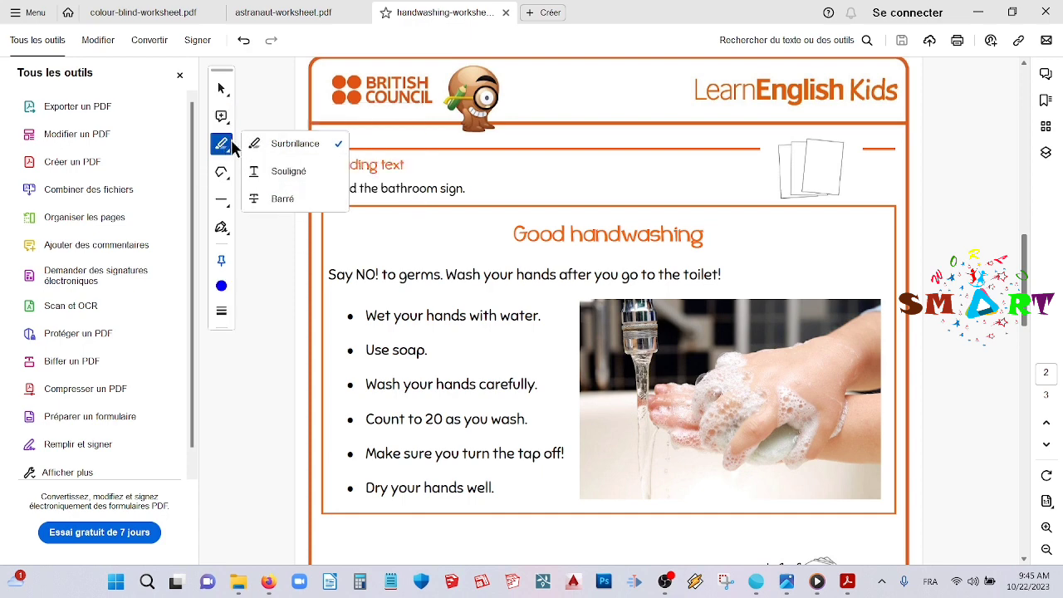
left_click(221, 172)
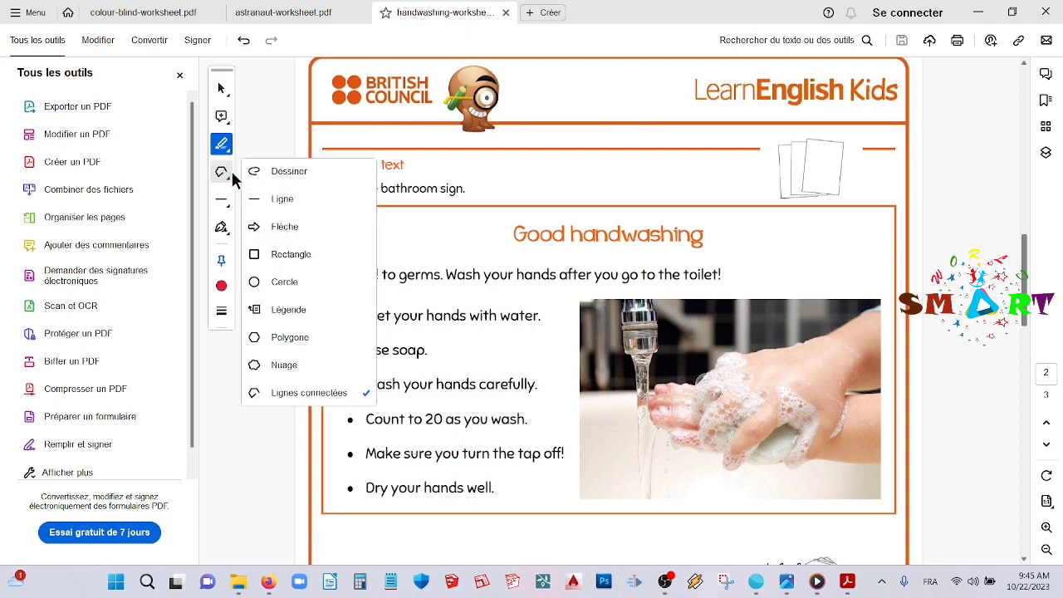
left_click(222, 225)
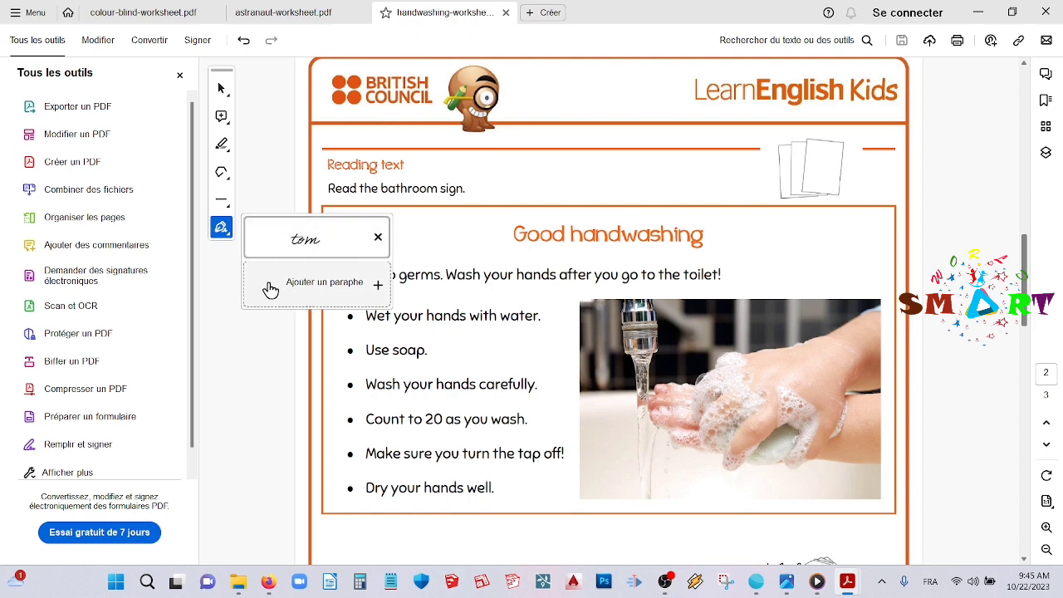
left_click(221, 176)
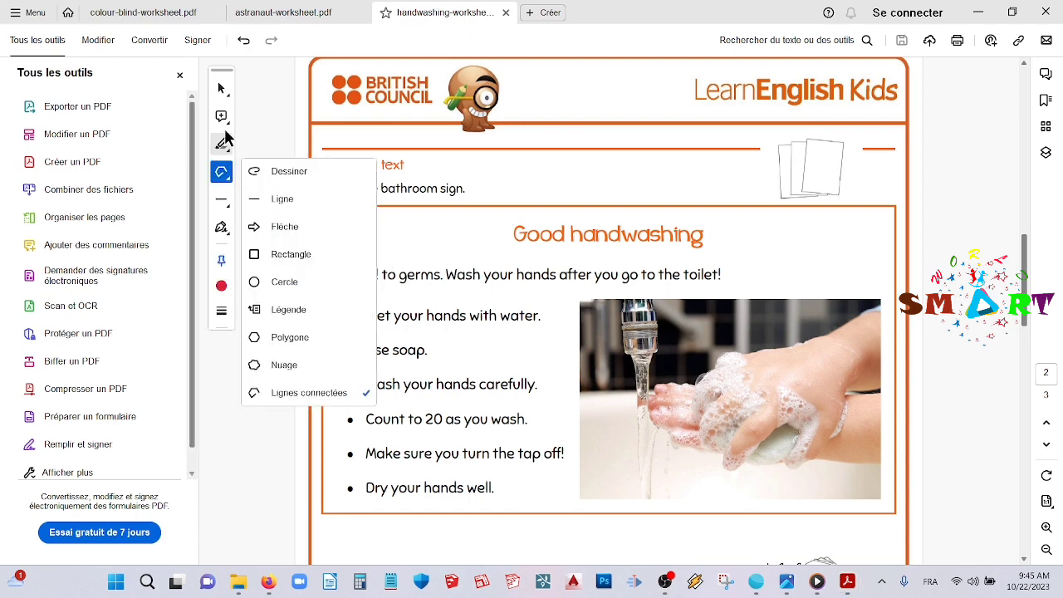
left_click(220, 144)
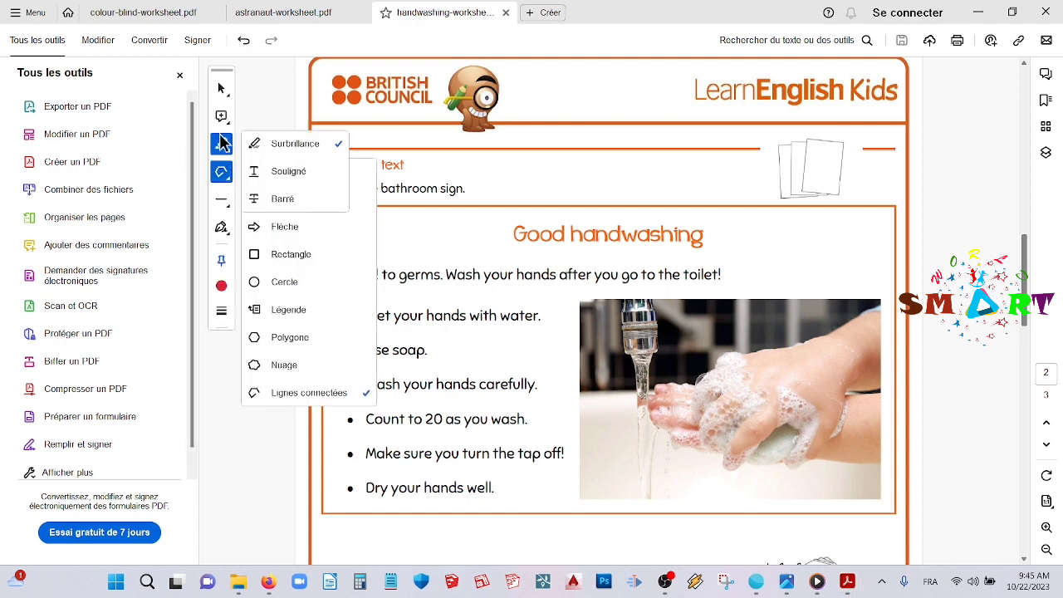
Highlight 'to germs', then switch the highlight colour to yellow and highlight 'your hands after'.
left_click(269, 143)
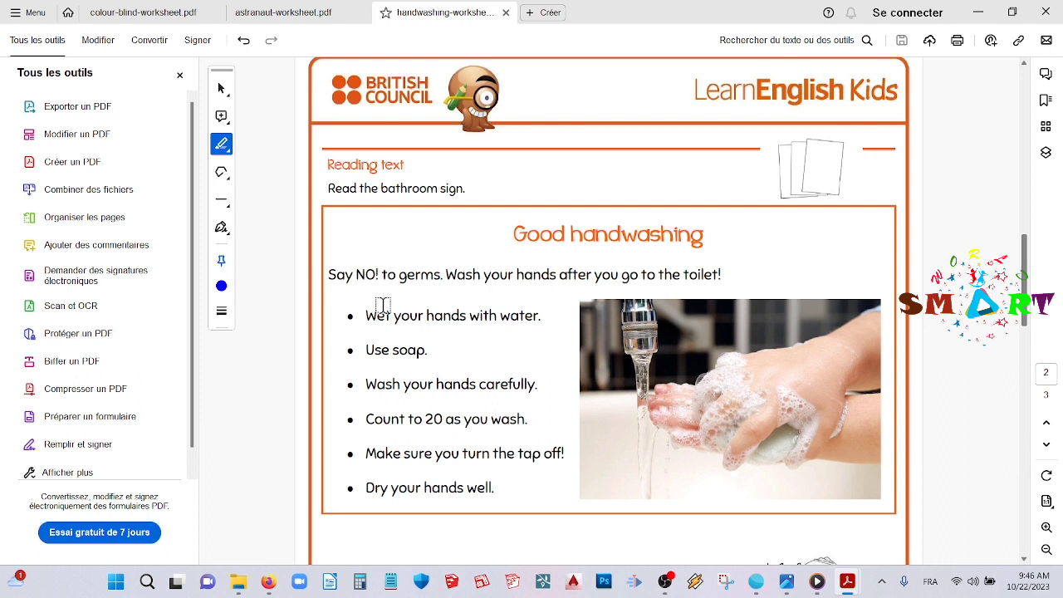
left_click_drag(382, 275, 442, 274)
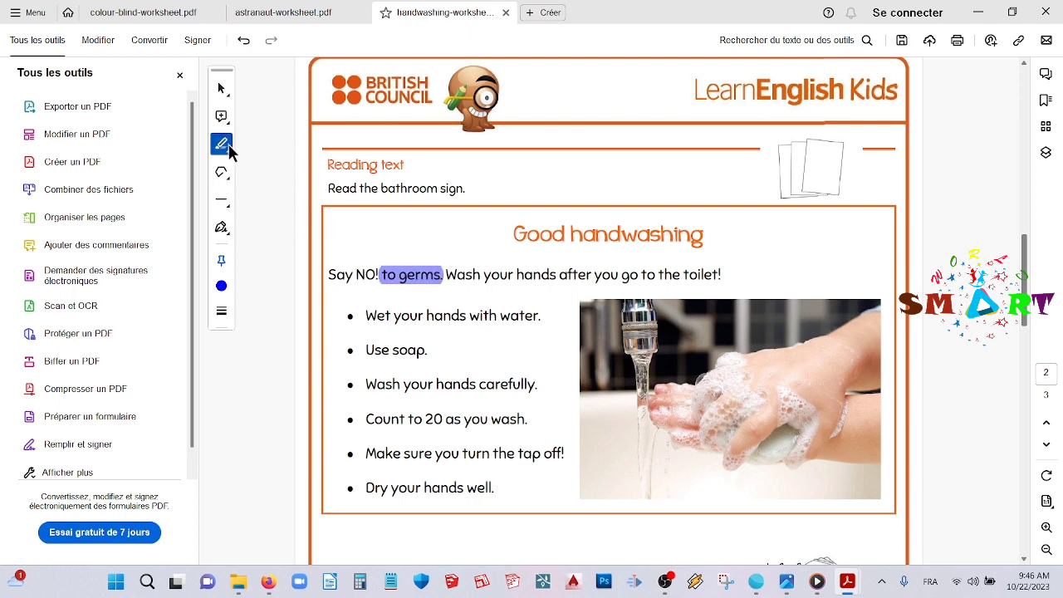
left_click(221, 286)
left_click(298, 304)
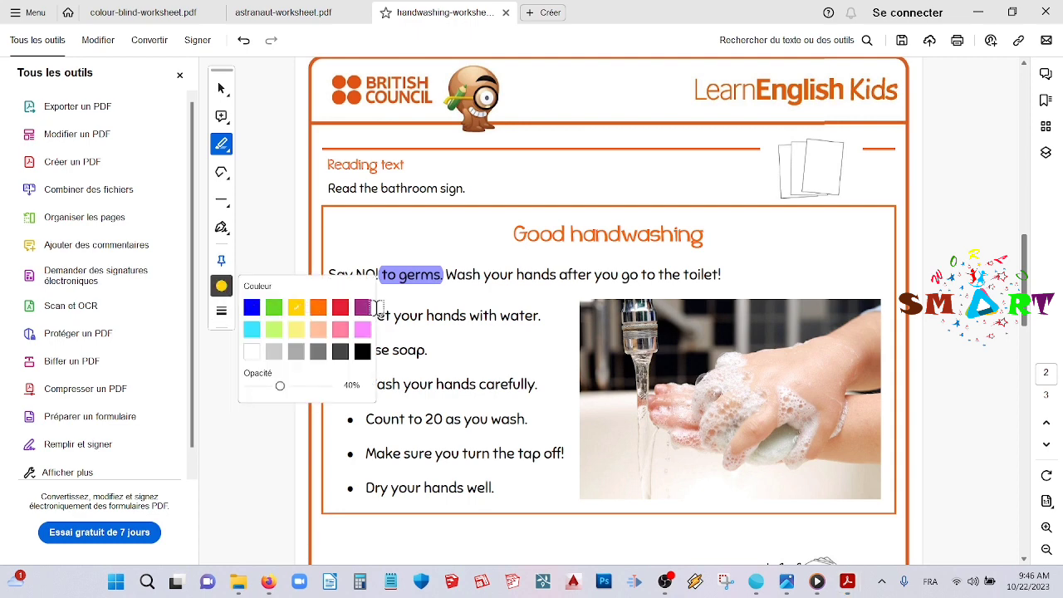
right_click(402, 307)
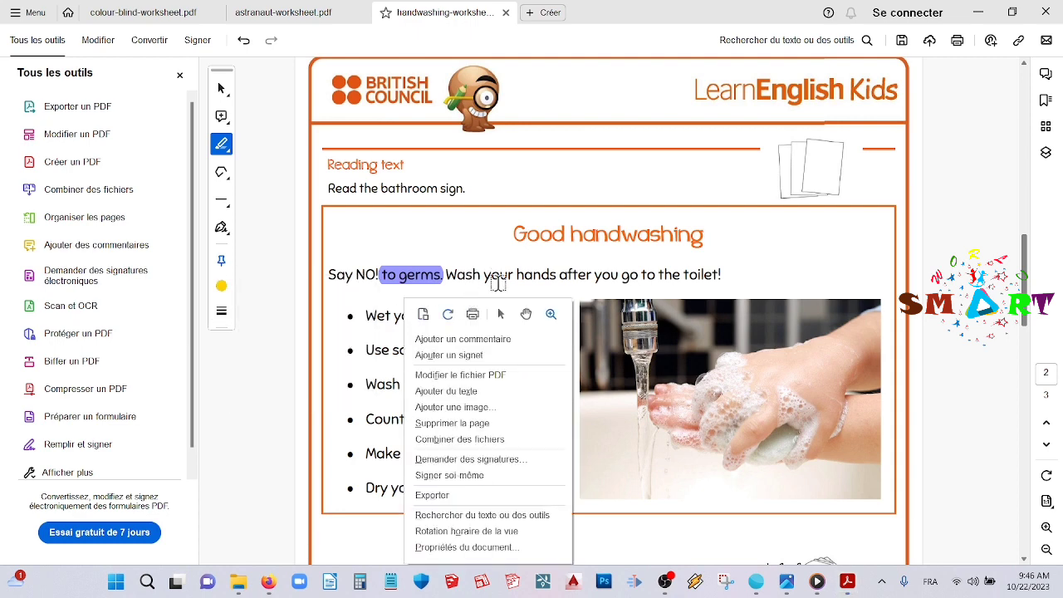
left_click(490, 274)
left_click_drag(489, 274, 568, 273)
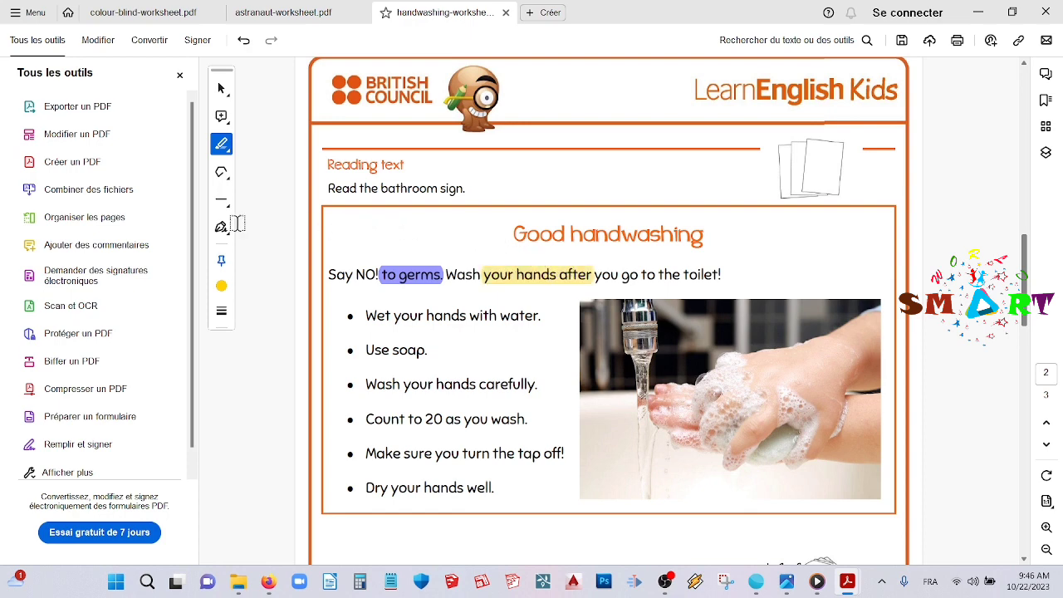
left_click(228, 147)
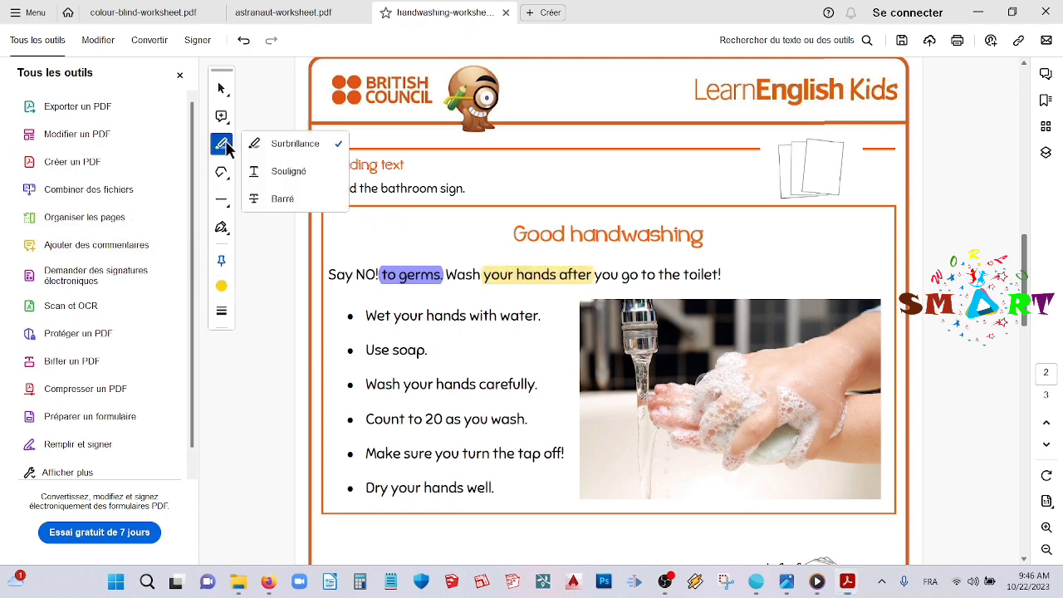
Underline 'Wet your hands' in the first bullet and set the annotation colour to black.
left_click(304, 171)
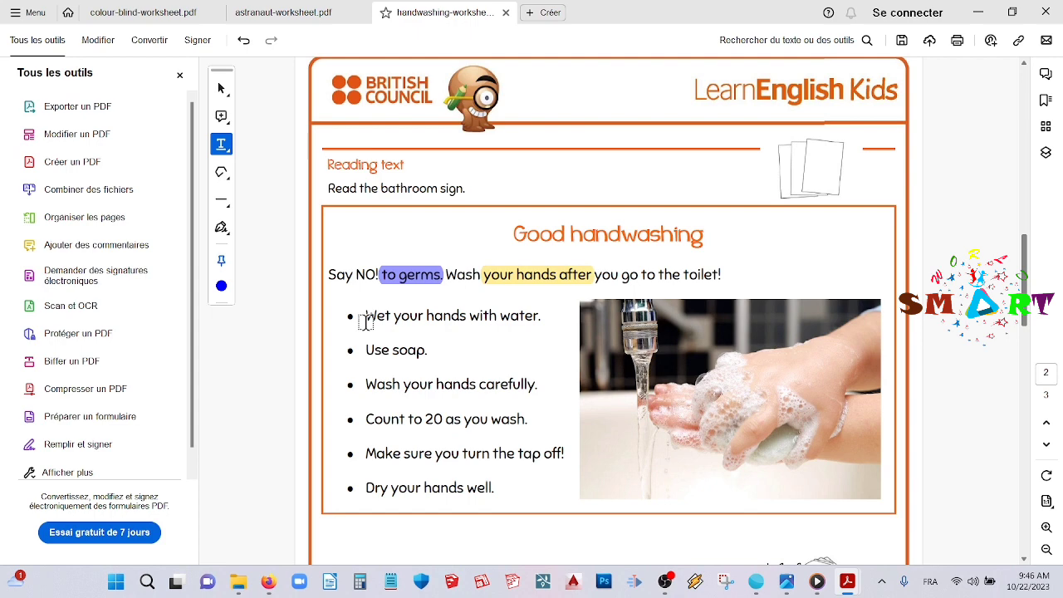
left_click_drag(366, 315, 466, 318)
left_click(222, 287)
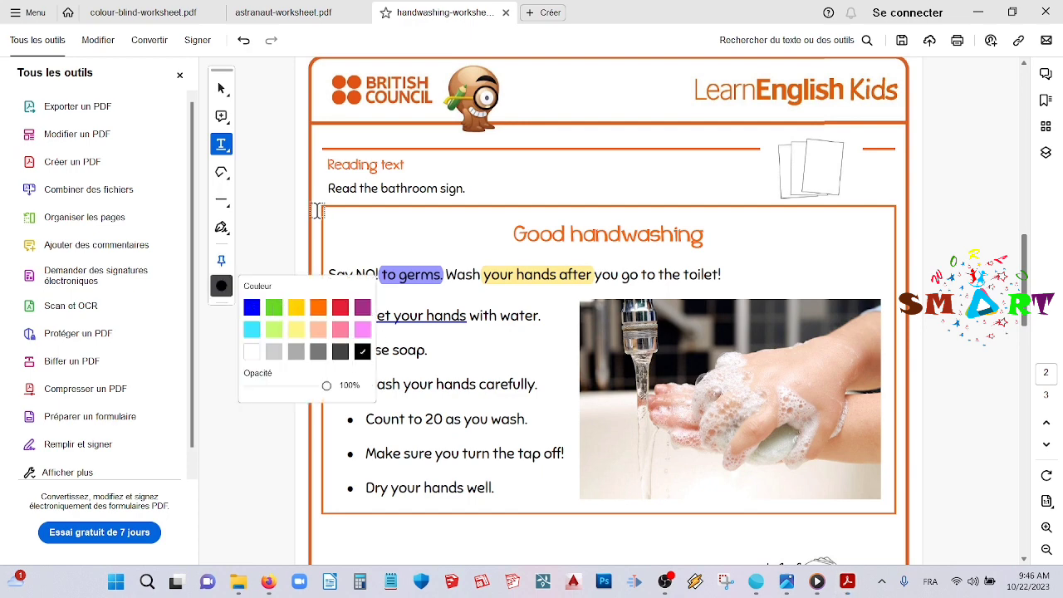
right_click(275, 211)
left_click(268, 167)
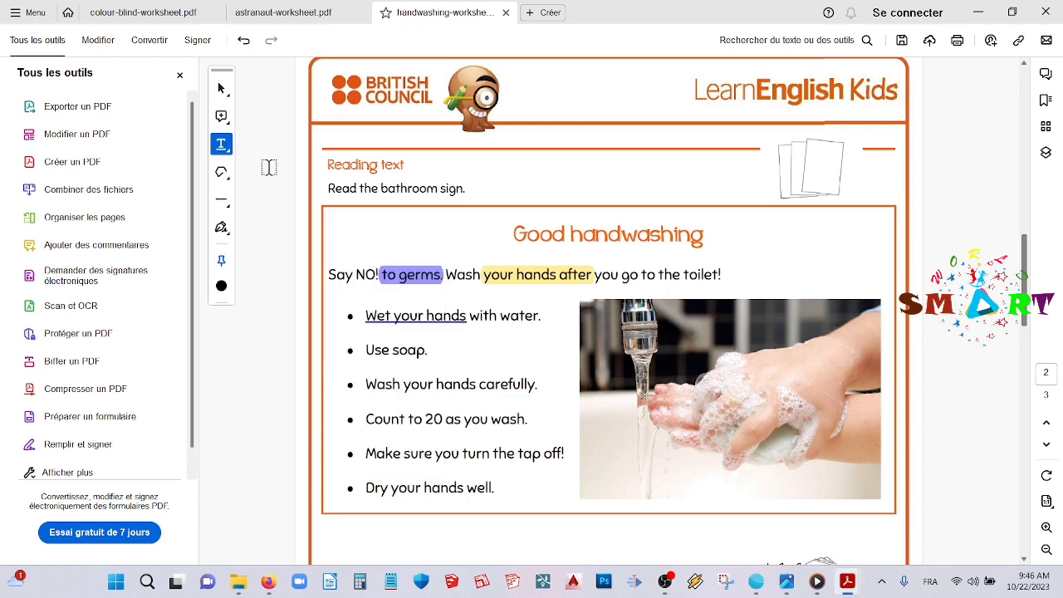
Strike through 'Use soap.' in the second bullet using a black strikethrough.
left_click(222, 145)
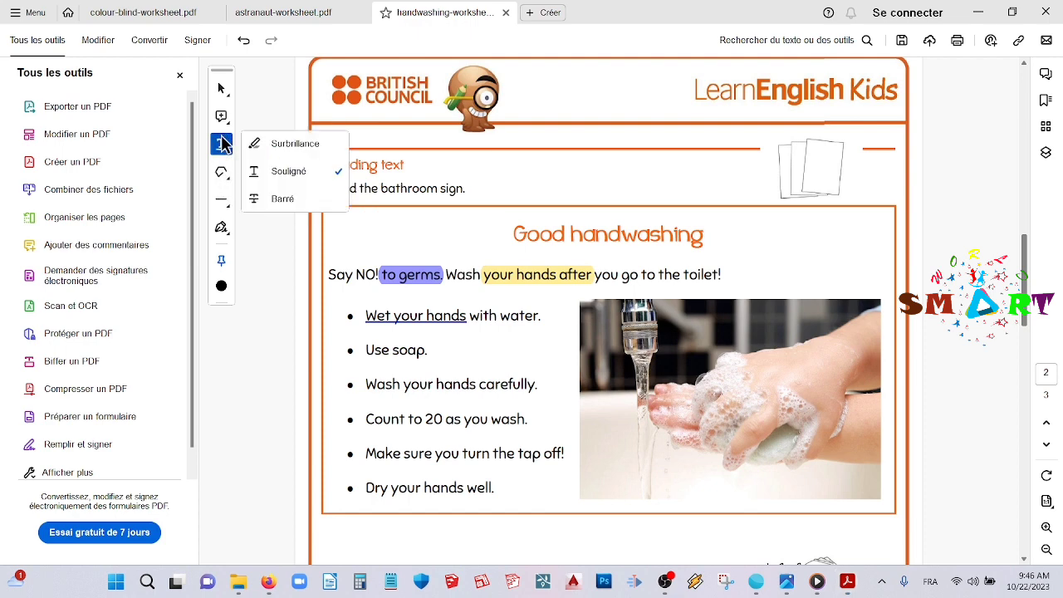
left_click(267, 201)
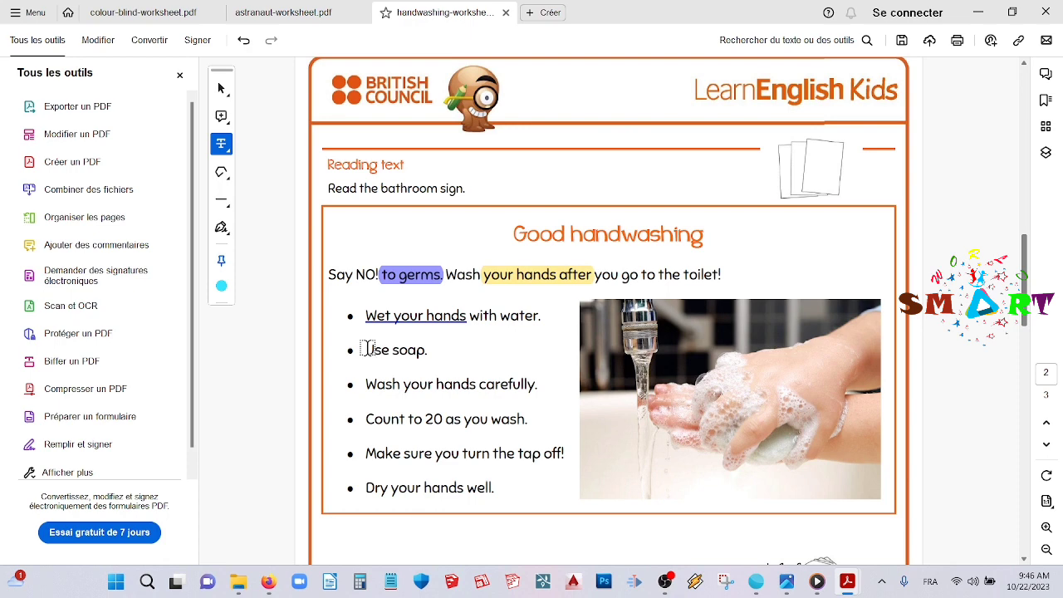
left_click(221, 287)
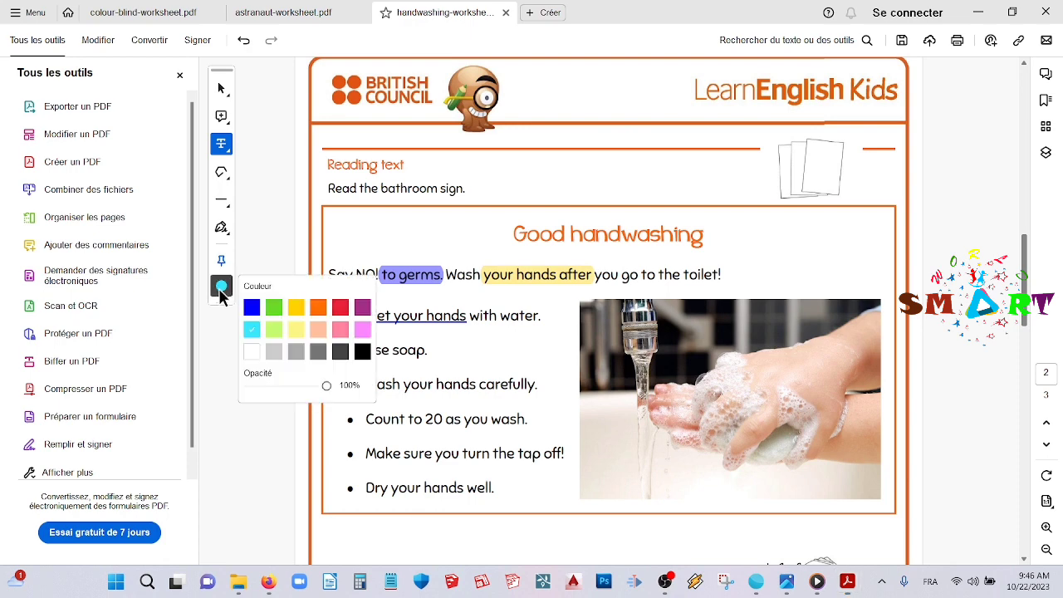
left_click(363, 353)
right_click(410, 344)
left_click(352, 344)
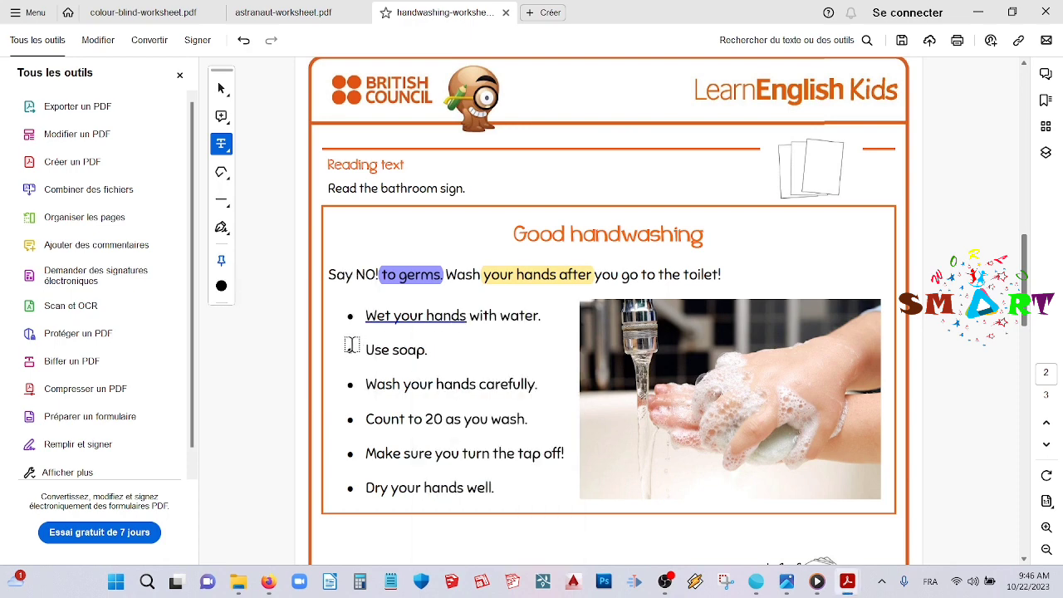
left_click_drag(358, 352, 433, 355)
scroll(289, 329, "up", 1)
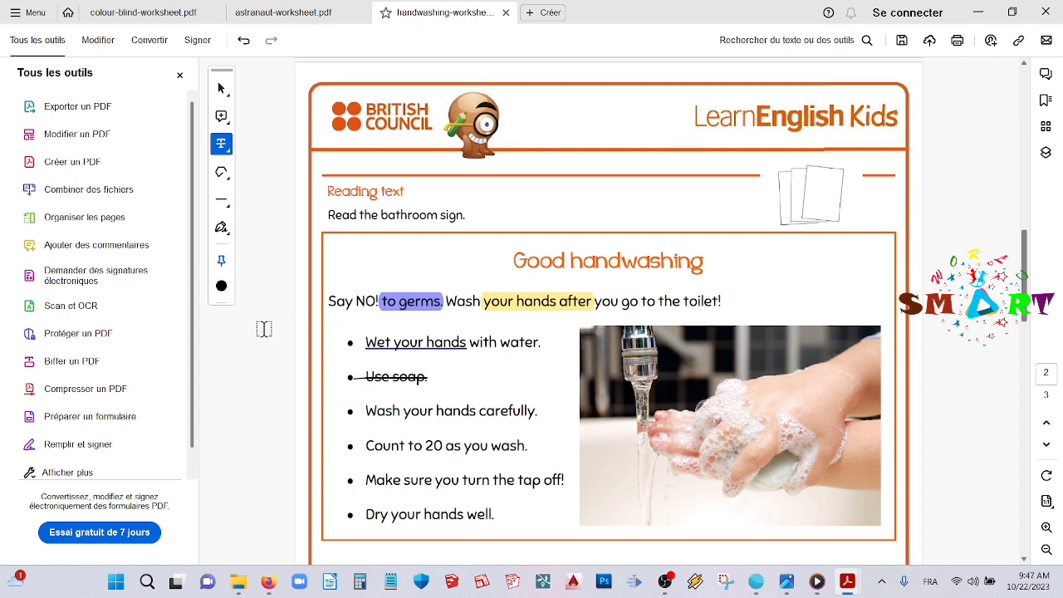
Draw a red freehand zigzag across the top area around the 'Good handwashing' heading.
left_click(223, 146)
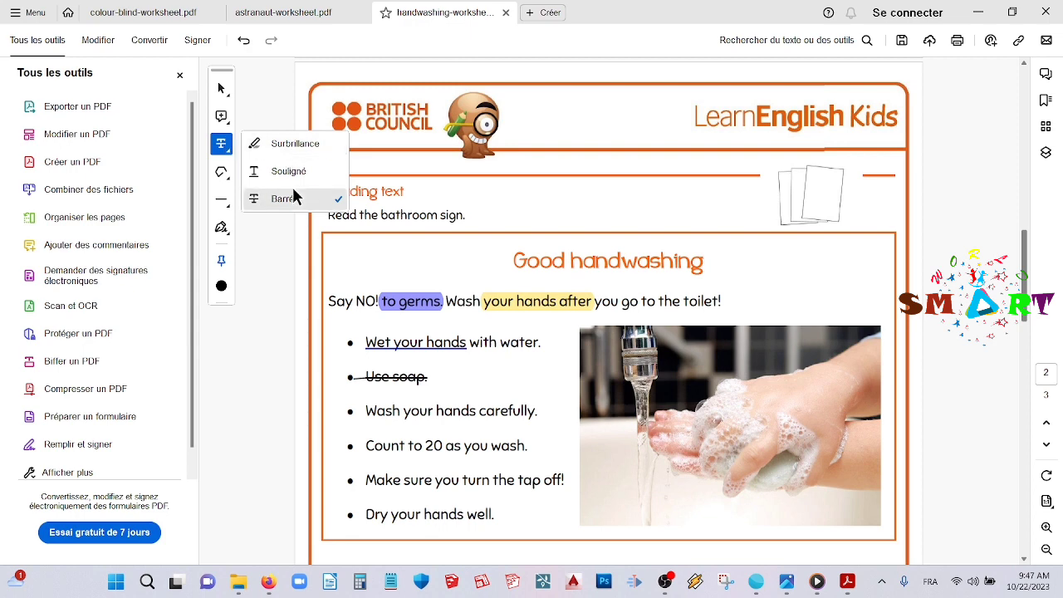
left_click(222, 172)
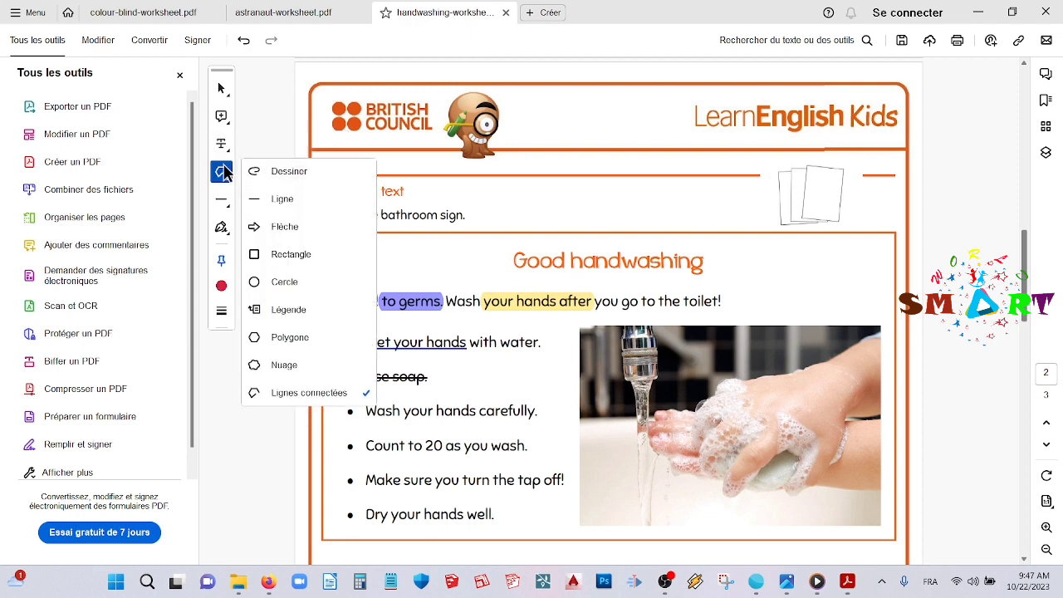
left_click(282, 172)
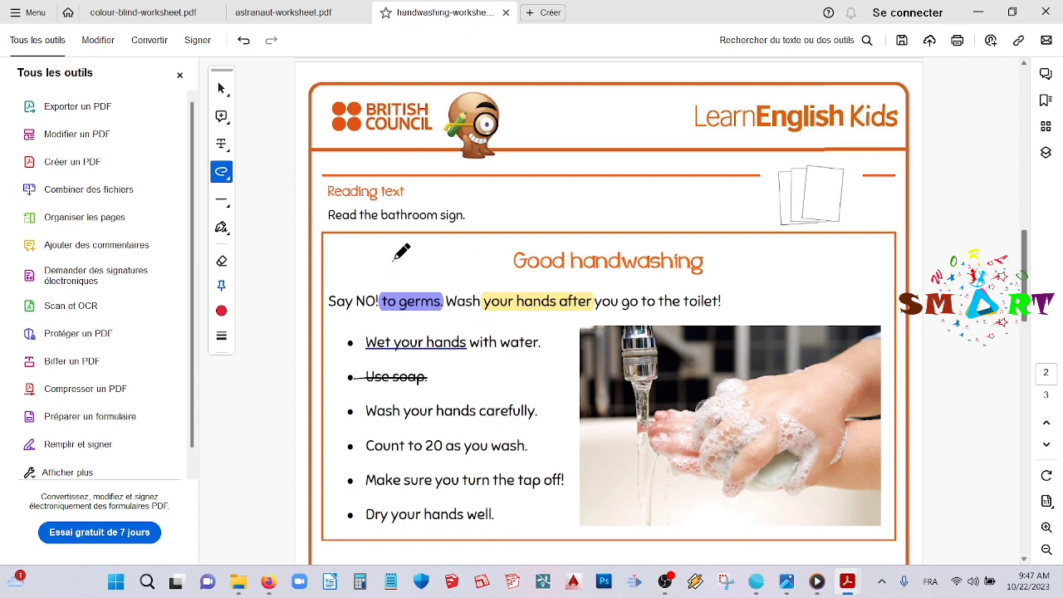
mouse_move(393, 260)
left_mouse_down()
mouse_move(554, 204)
mouse_move(589, 219)
mouse_move(626, 142)
mouse_move(630, 193)
left_mouse_up()
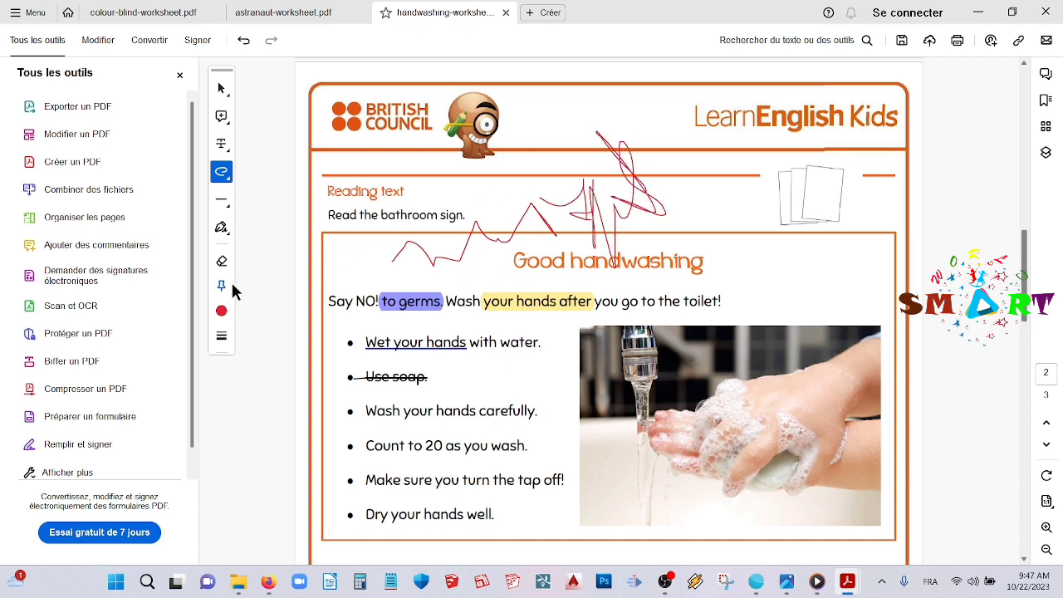
left_click(229, 177)
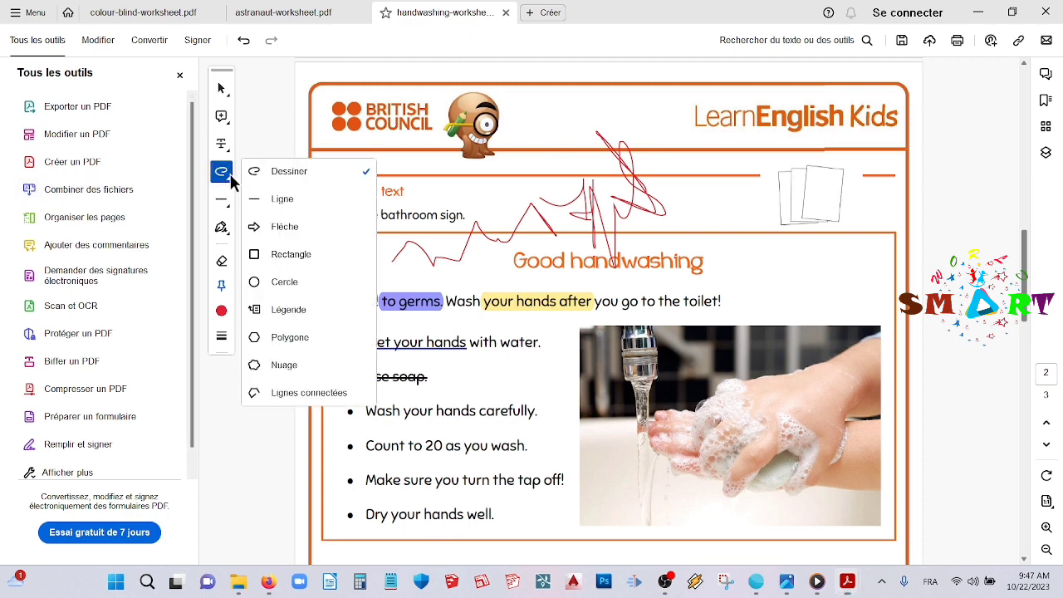
Cross out the top-right paper-stack picture with red strokes: an X and a long vertical line.
left_click(295, 199)
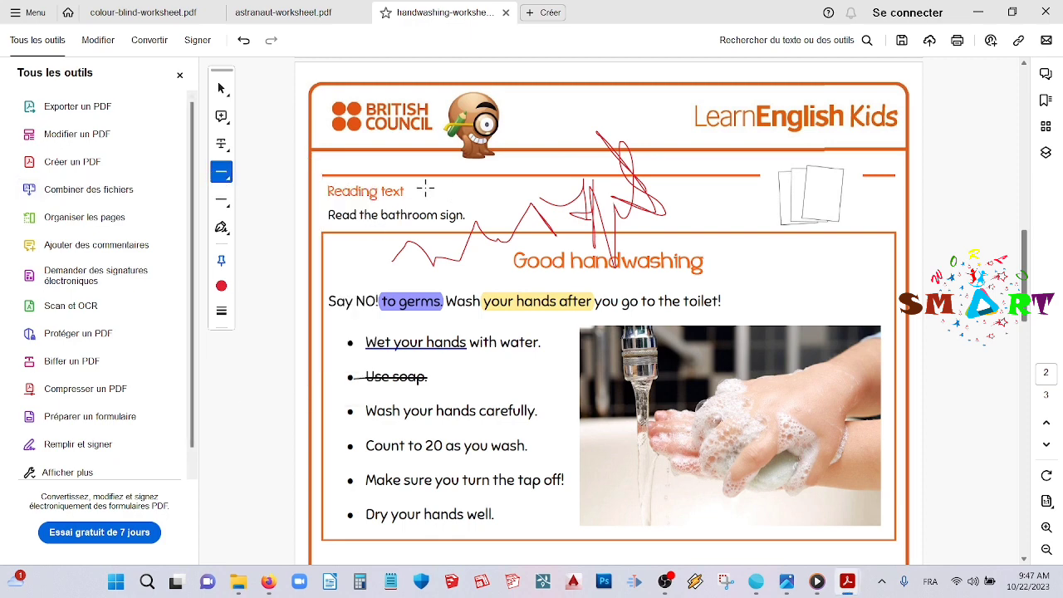
left_click_drag(451, 185, 534, 195)
right_click(688, 218)
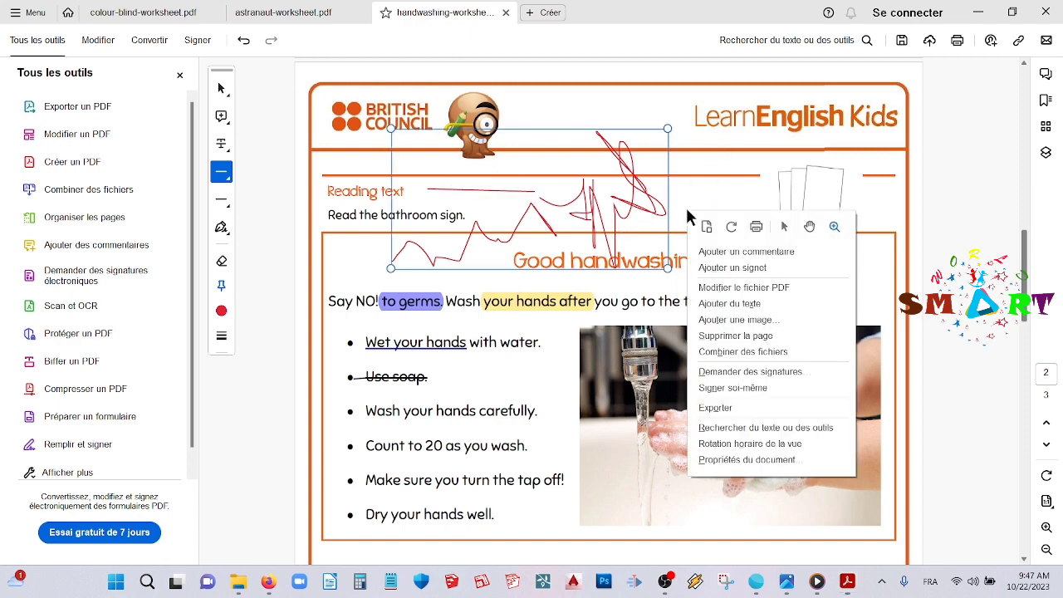
left_click(707, 192)
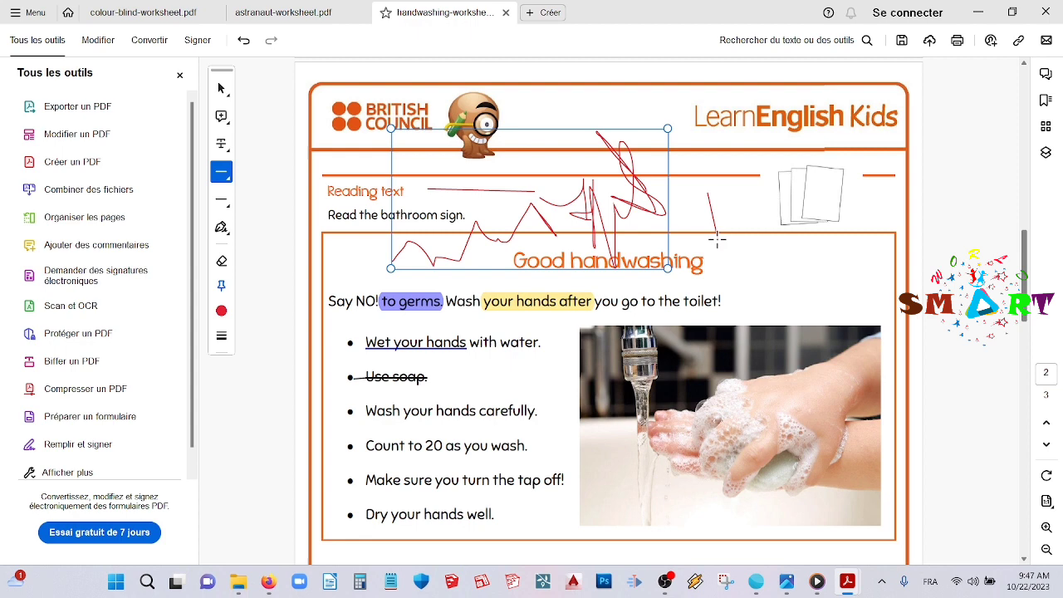
left_click_drag(717, 240, 735, 270)
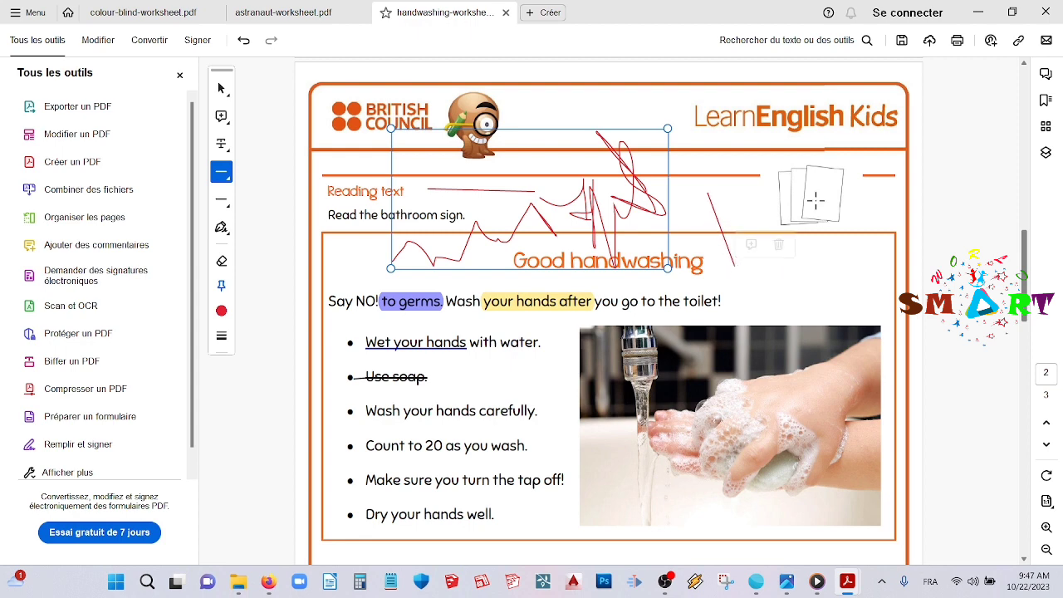
left_click_drag(844, 157, 747, 243)
left_click_drag(722, 160, 808, 263)
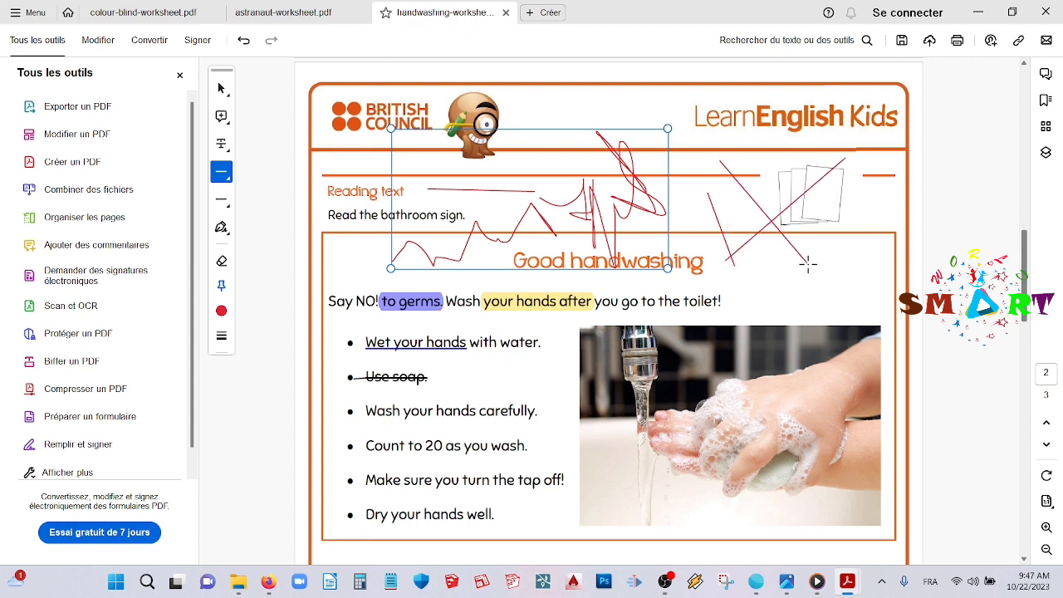
left_click_drag(769, 152, 777, 299)
left_click_drag(770, 153, 772, 302)
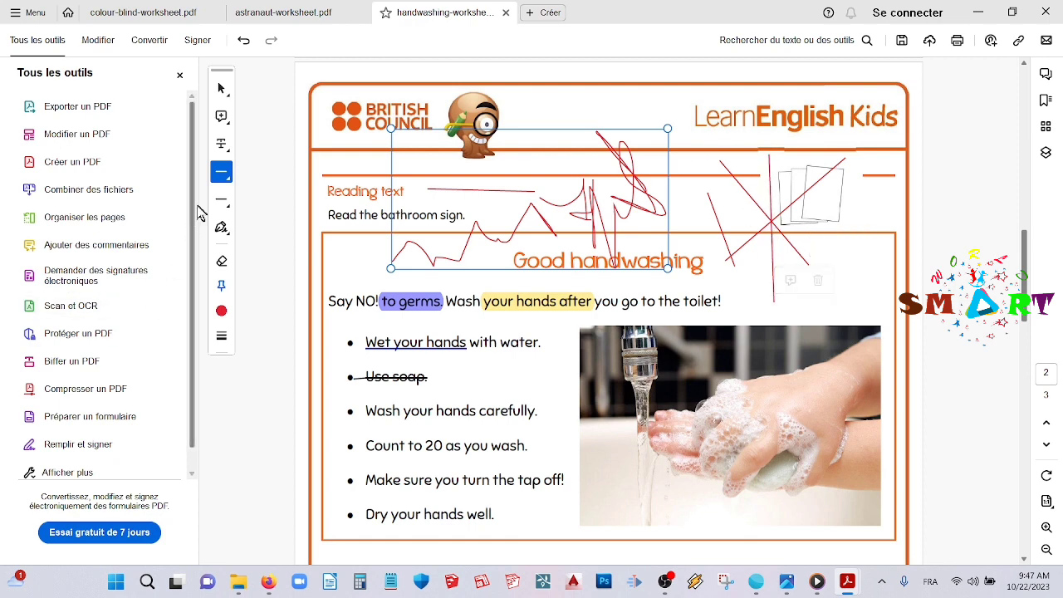
Draw a thin blue arrow leading toward the 'Good handwashing' heading.
left_click(225, 180)
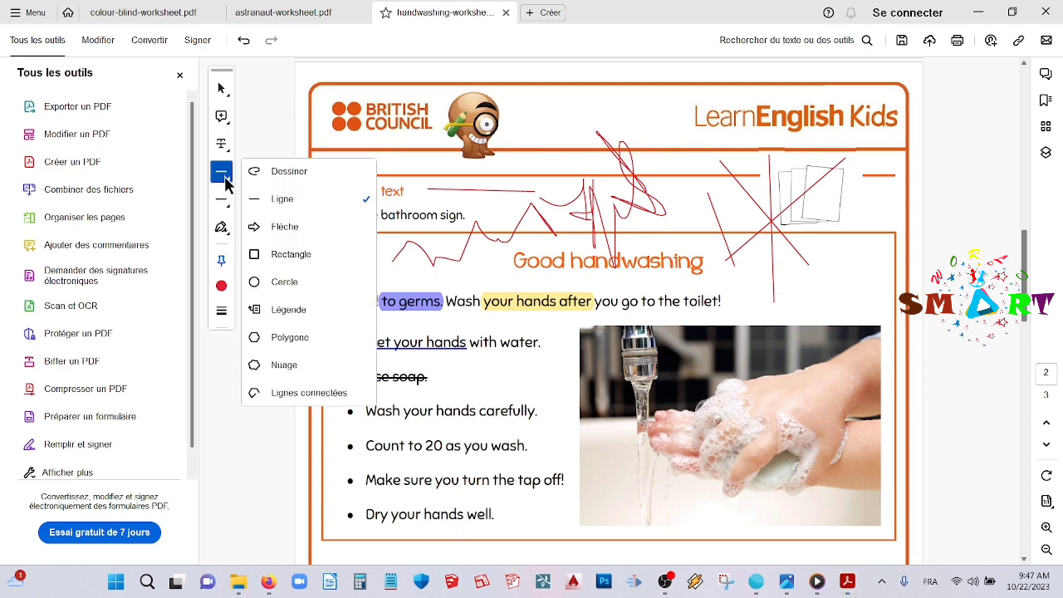
left_click(299, 216)
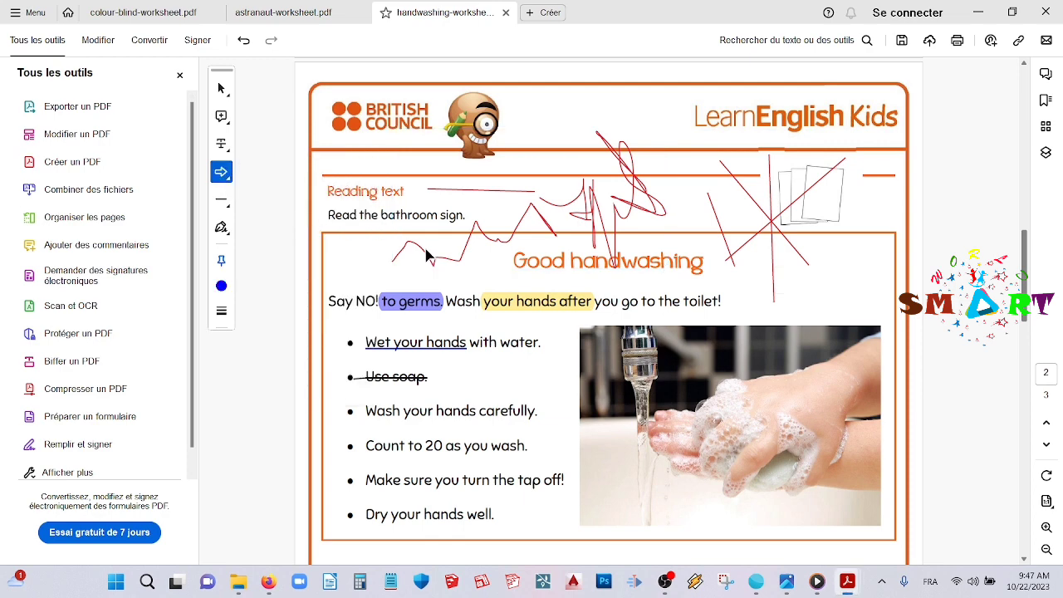
left_click_drag(344, 252, 499, 278)
Draw a second arrow from 'germs' to 'count' in the Preparation word box.
scroll(453, 266, "down", 1)
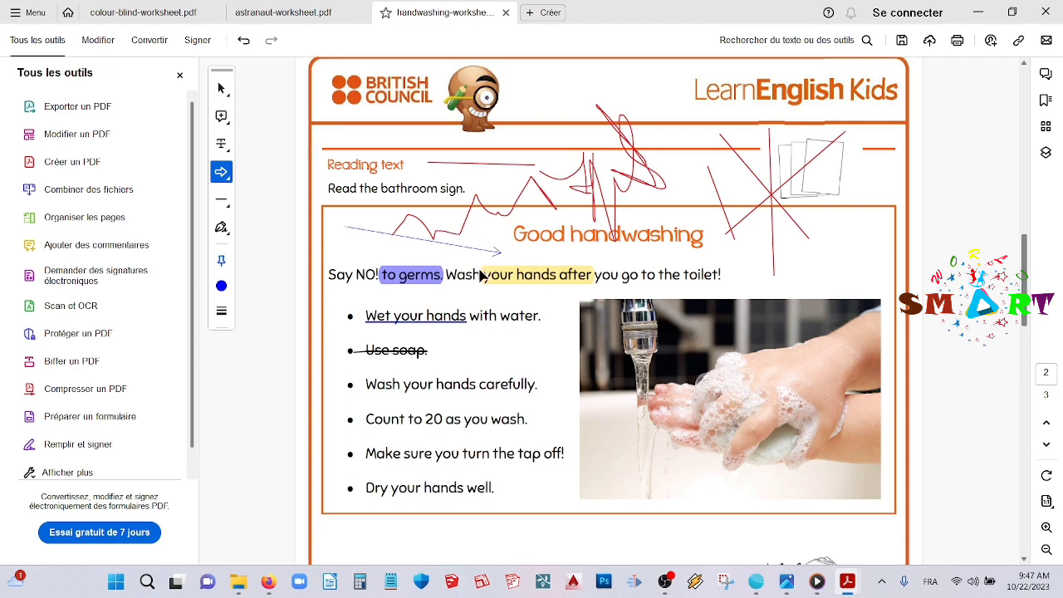
scroll(473, 272, "down", 2)
scroll(496, 279, "down", 3)
scroll(495, 279, "up", 4)
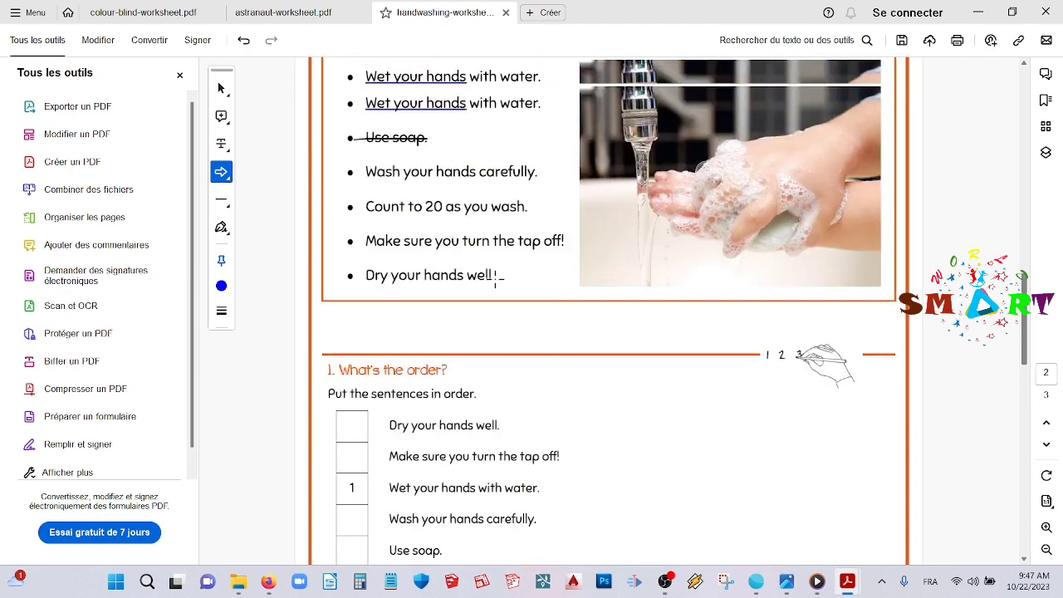
scroll(494, 280, "up", 2)
scroll(492, 279, "up", 2)
scroll(491, 281, "up", 4)
scroll(474, 291, "up", 2)
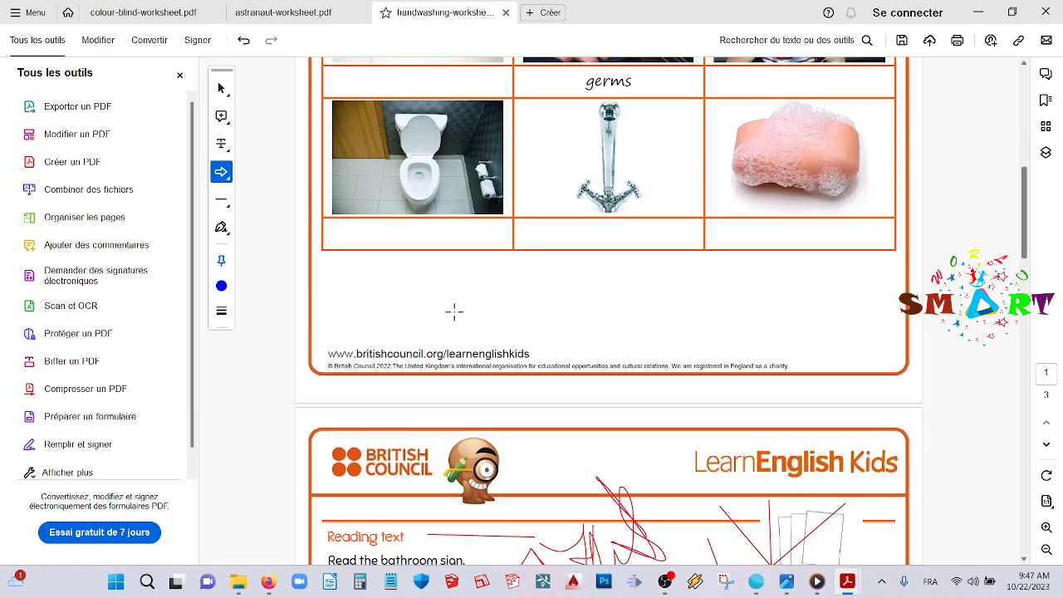
scroll(453, 310, "up", 3)
scroll(455, 304, "up", 4)
scroll(444, 305, "up", 1)
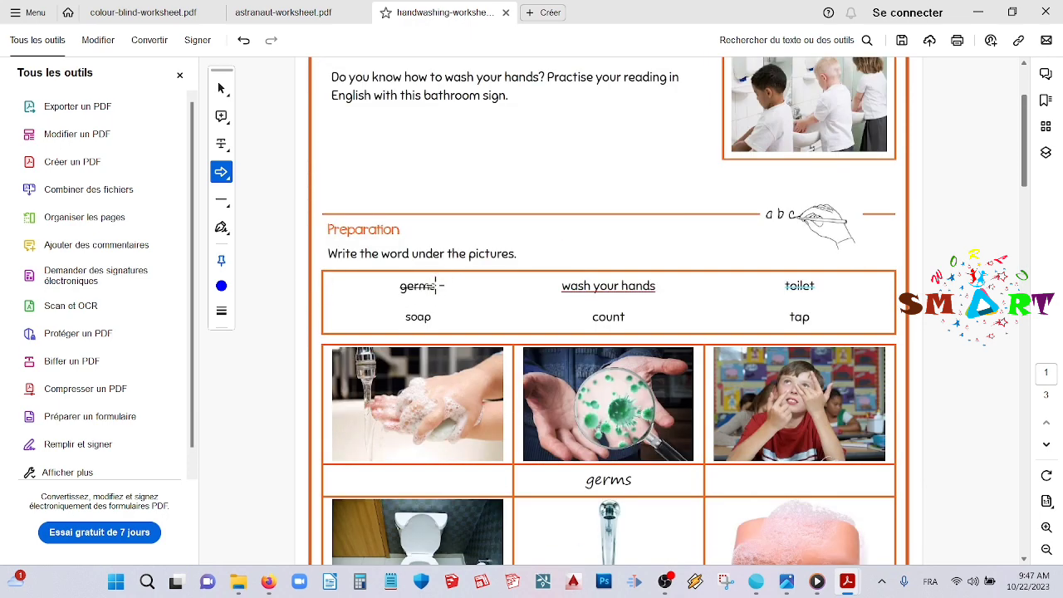
left_click_drag(454, 284, 588, 321)
scroll(557, 339, "down", 2)
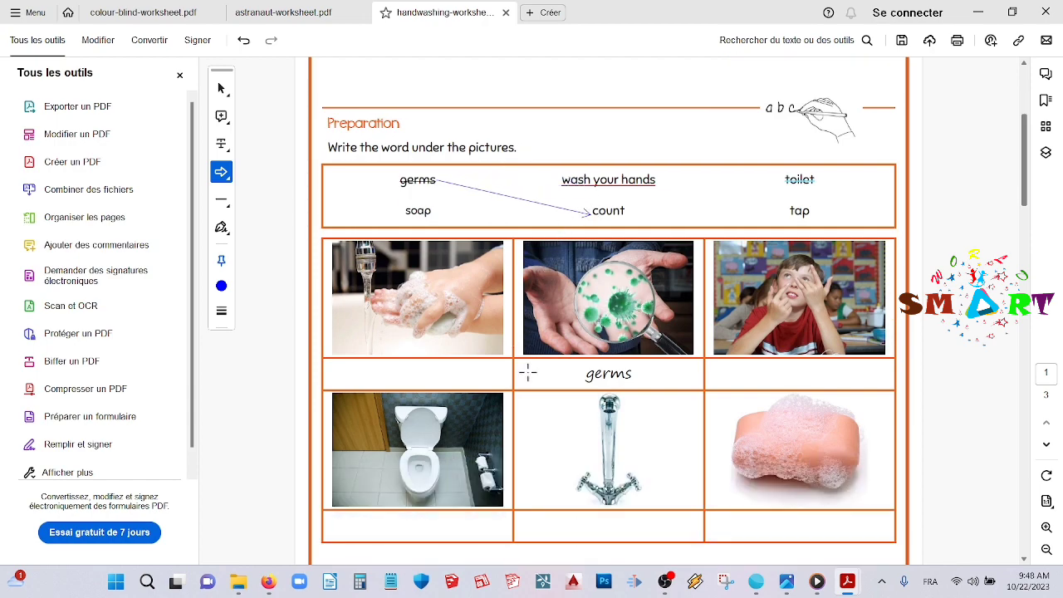
scroll(526, 370, "down", 4)
scroll(593, 351, "down", 2)
scroll(600, 344, "down", 5)
scroll(585, 329, "down", 3)
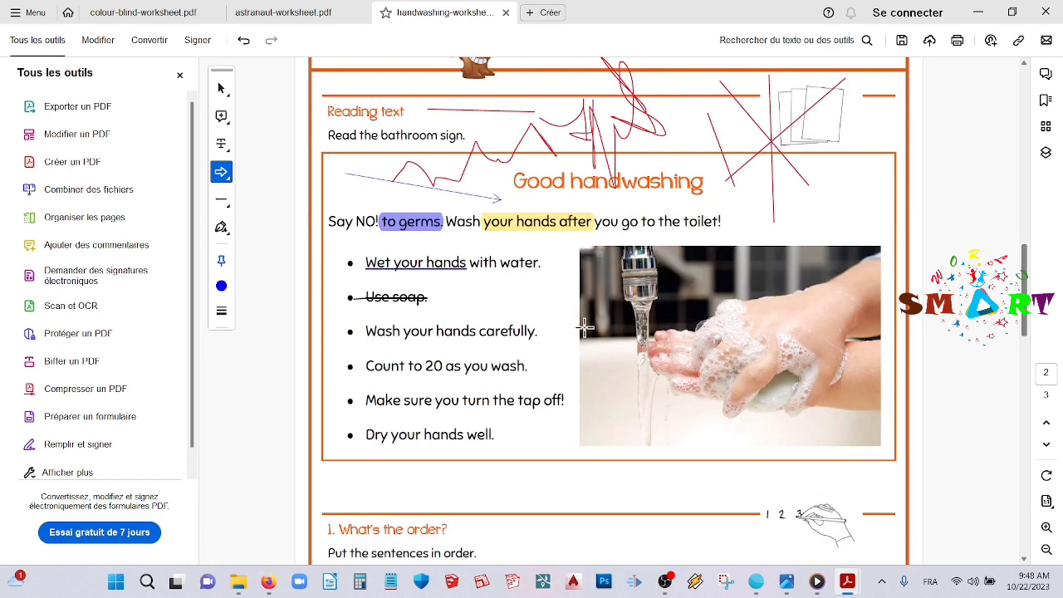
Draw two red rectangles in the header between the mascot and the LearnEnglish Kids logo.
left_click(223, 183)
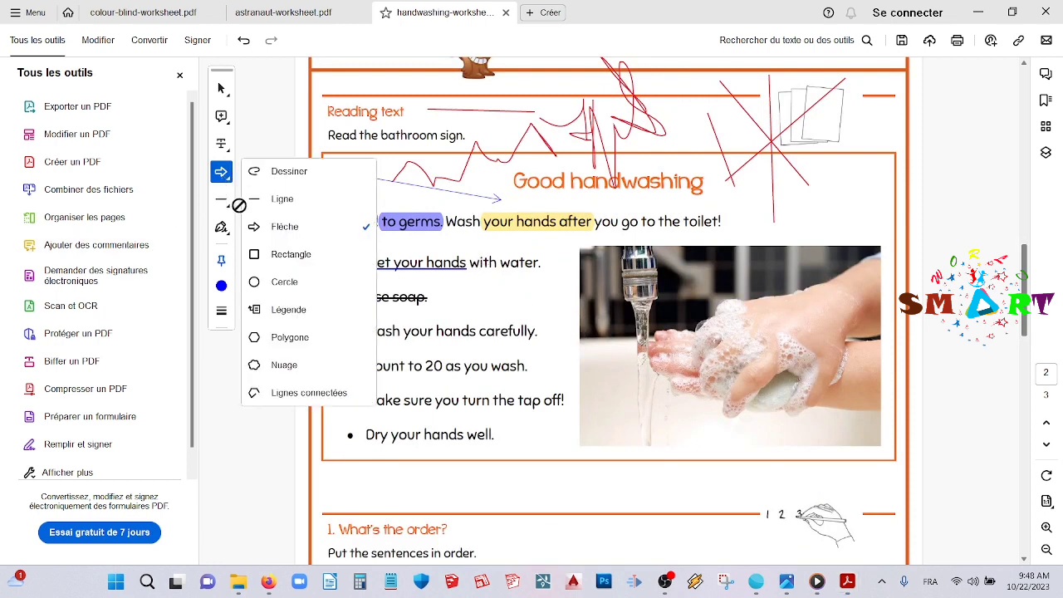
left_click(277, 254)
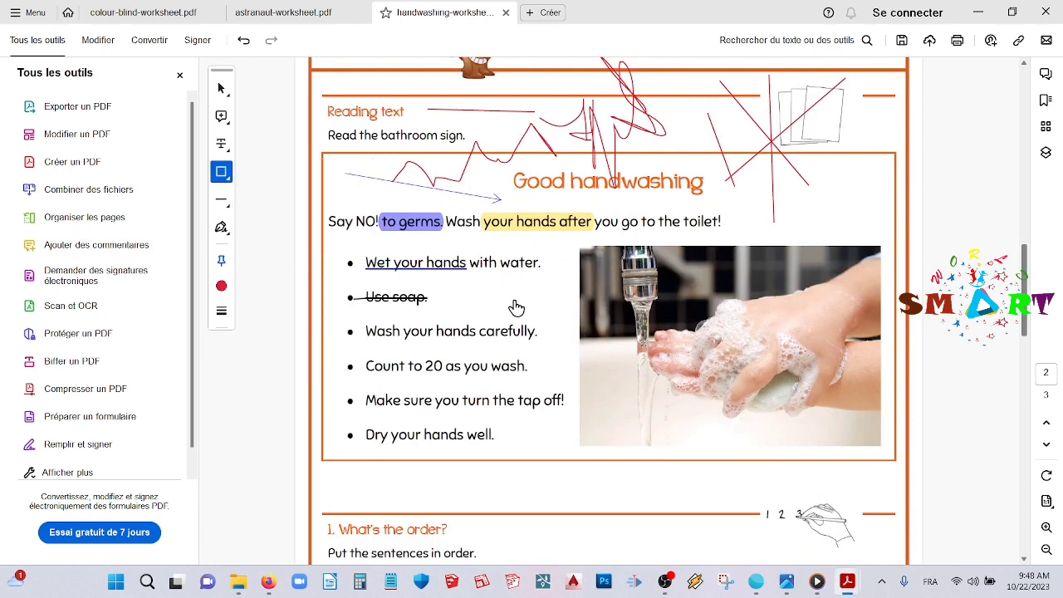
scroll(514, 241, "up", 2)
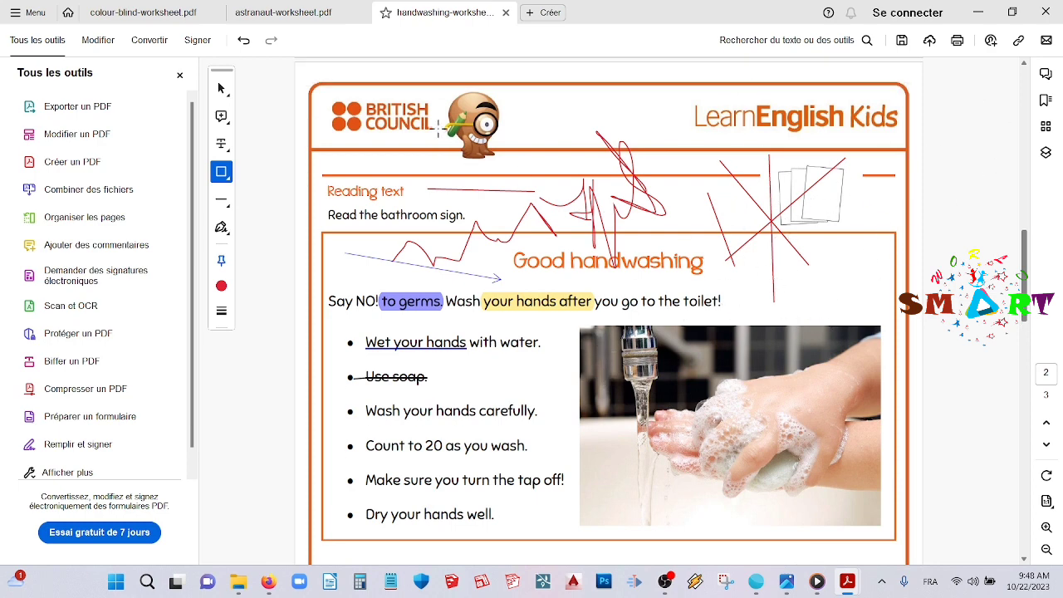
left_click_drag(535, 135, 574, 136)
left_click_drag(625, 103, 680, 138)
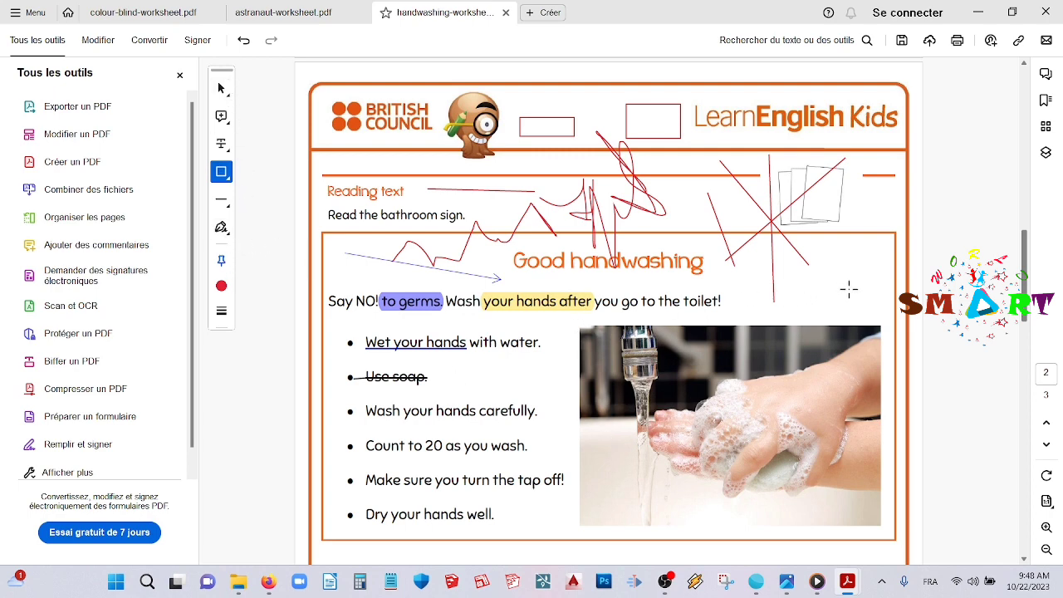
Draw a large green circle covering the handwashing photo.
left_click(223, 175)
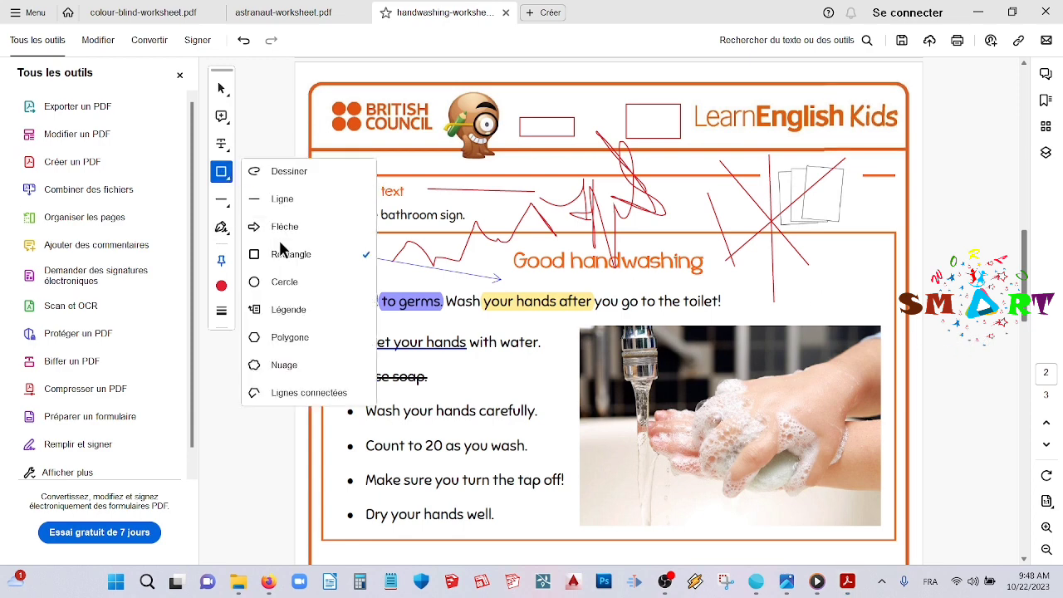
left_click(293, 281)
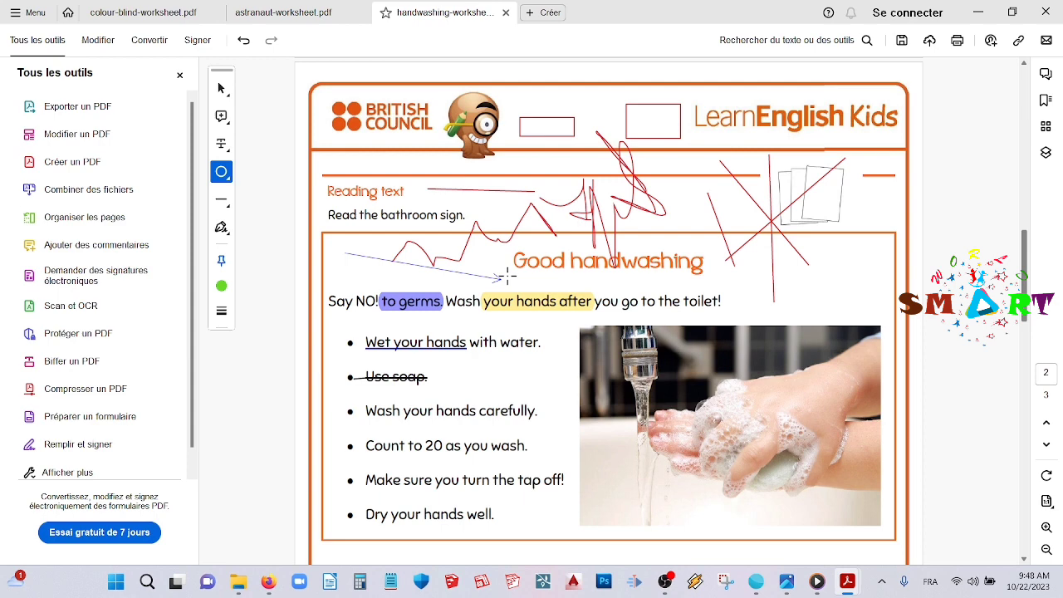
left_click_drag(840, 270, 921, 83)
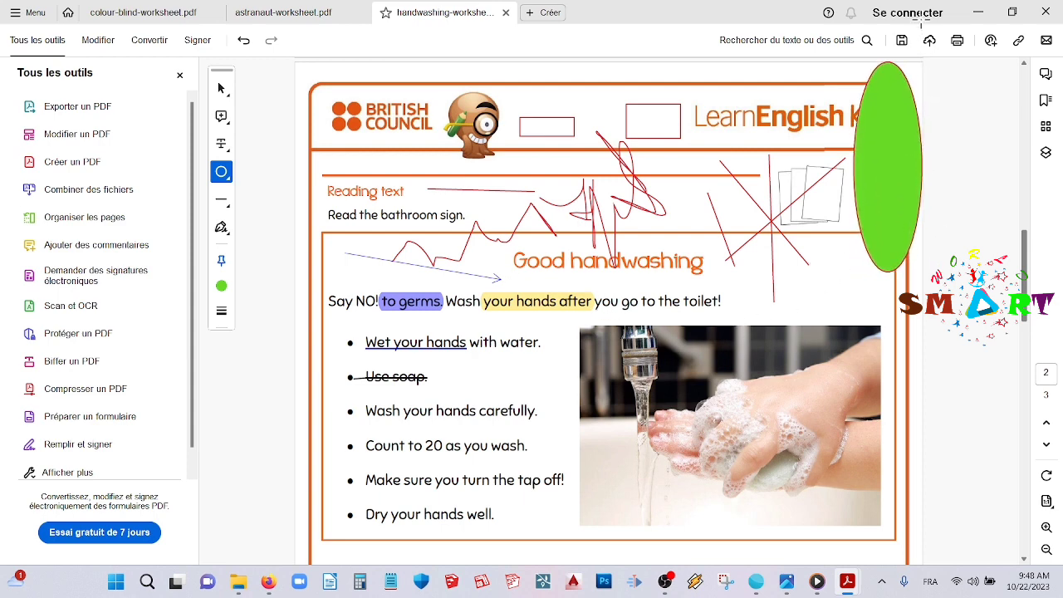
mouse_move(855, 270)
left_mouse_down()
mouse_move(239, 587)
mouse_move(657, 514)
mouse_move(619, 440)
left_mouse_up()
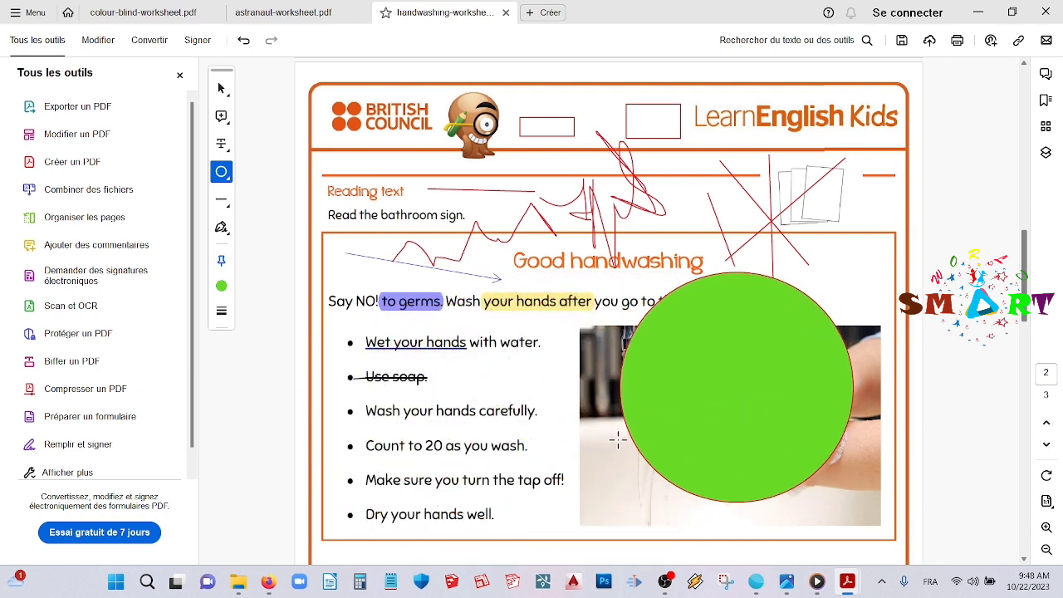
Set the circle fill to black and add two small black circles near the right edge.
left_click(226, 284)
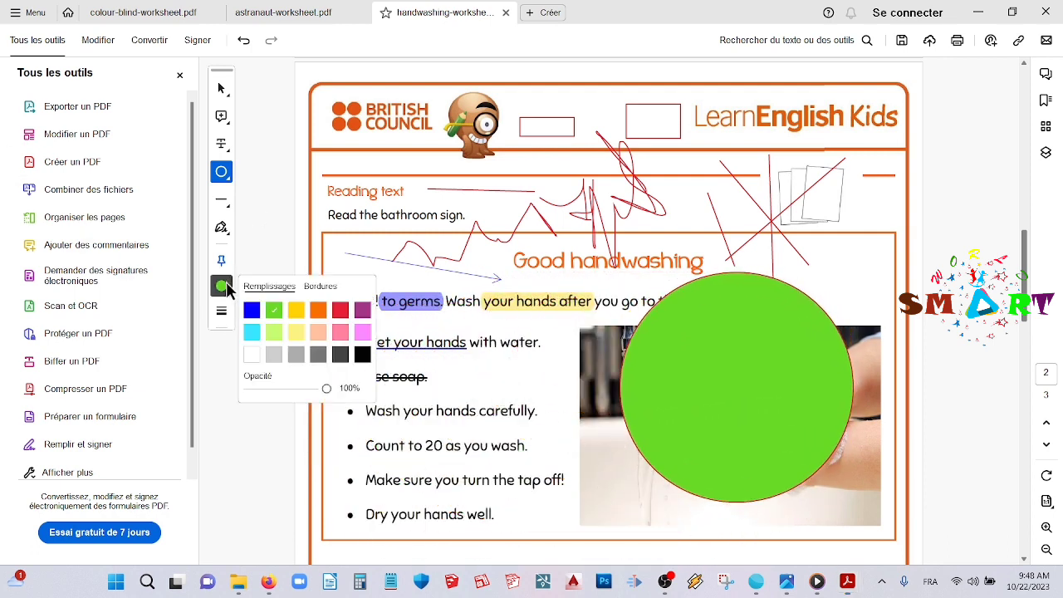
left_click(363, 353)
right_click(477, 360)
left_click(793, 247)
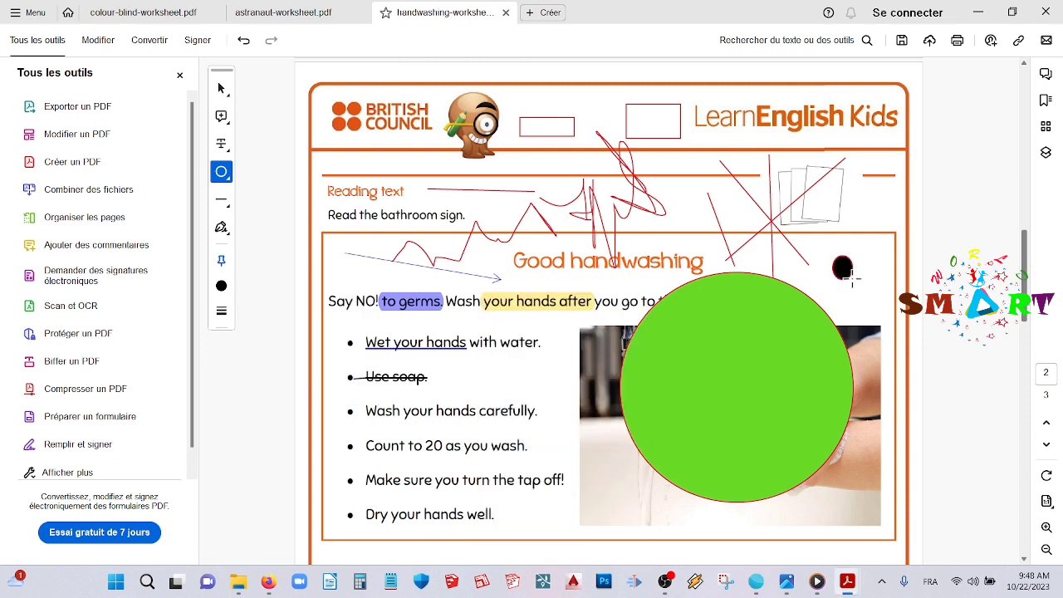
left_click_drag(833, 257, 861, 280)
left_click_drag(855, 214, 878, 243)
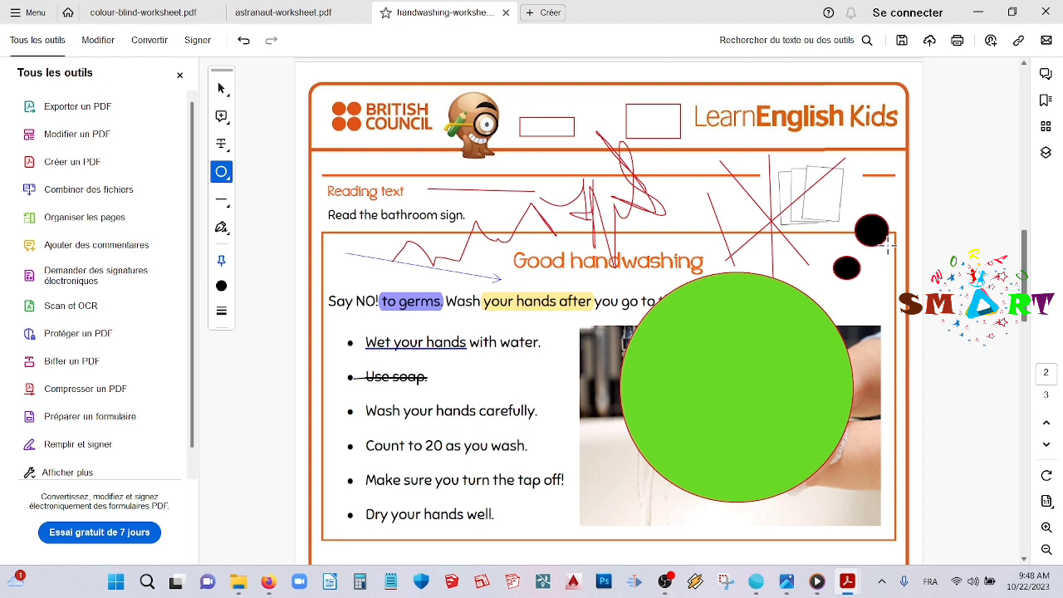
Drag a red callout from the blank cell under the washing-hands photo down below the picture grid.
left_click(221, 170)
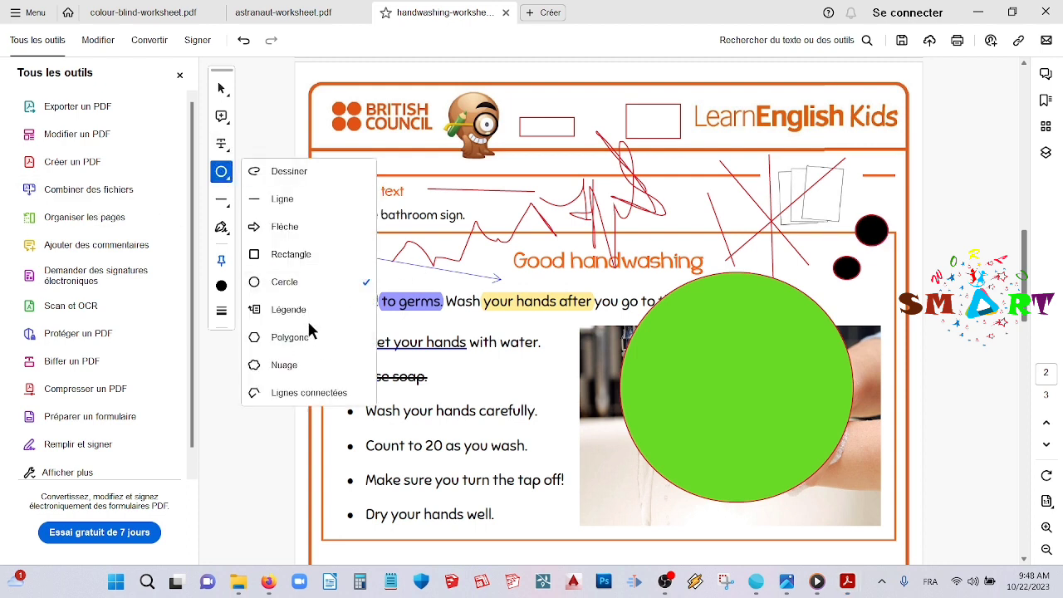
left_click(301, 306)
scroll(504, 249, "down", 1)
scroll(504, 253, "down", 1)
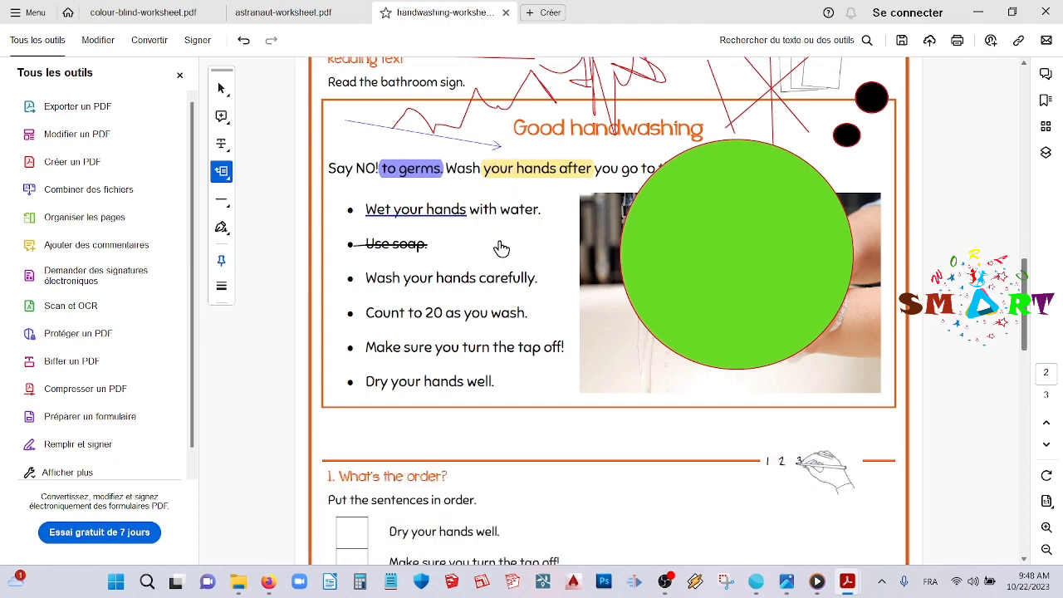
scroll(504, 258, "down", 2)
scroll(504, 261, "down", 1)
scroll(505, 261, "up", 2)
scroll(513, 274, "up", 1)
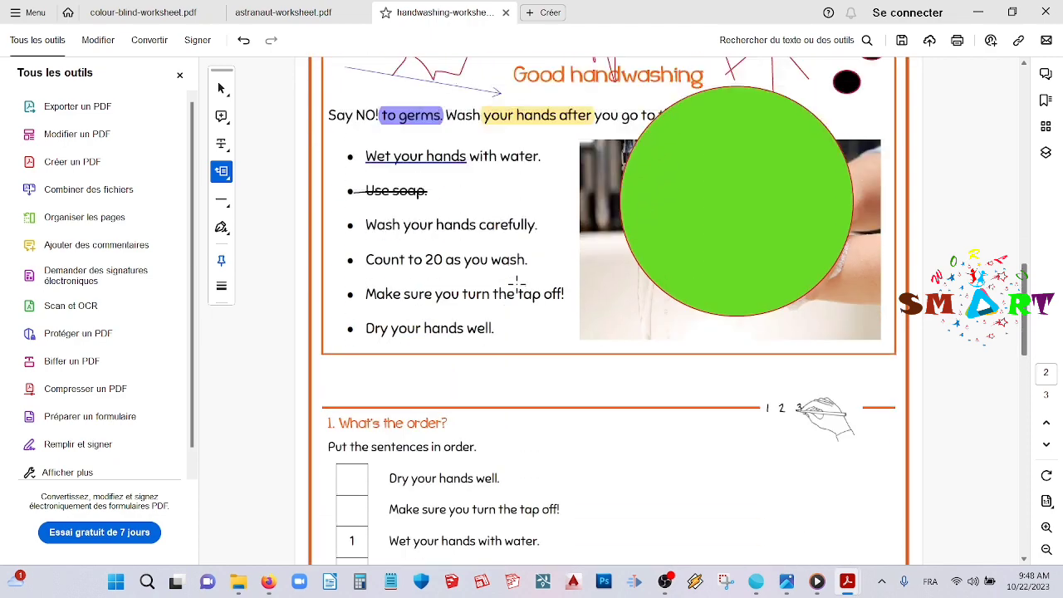
scroll(517, 268, "up", 4)
scroll(558, 289, "up", 2)
scroll(558, 289, "up", 3)
scroll(621, 306, "up", 2)
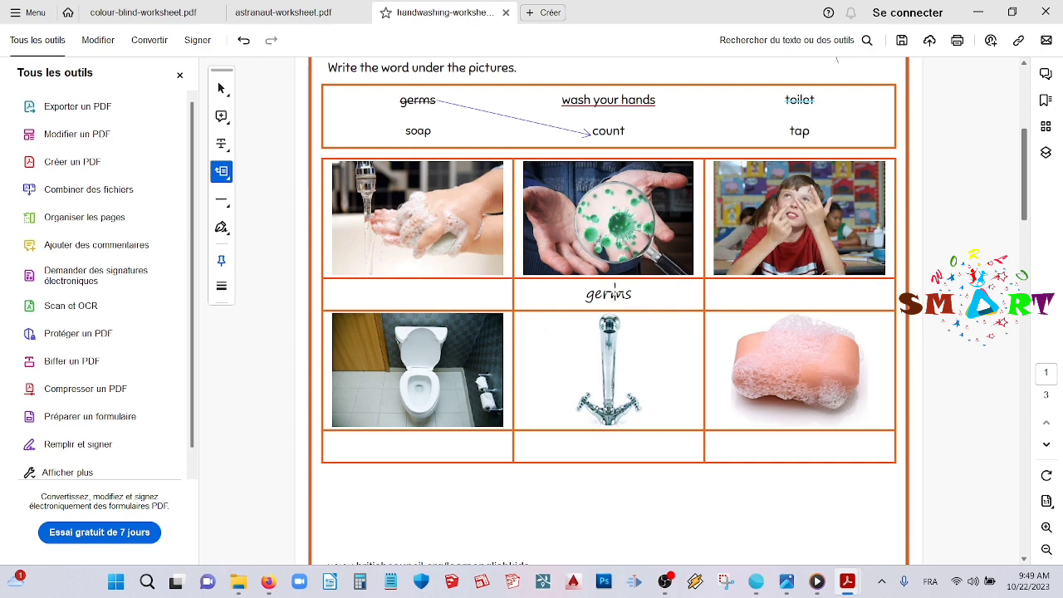
left_click_drag(429, 303, 562, 533)
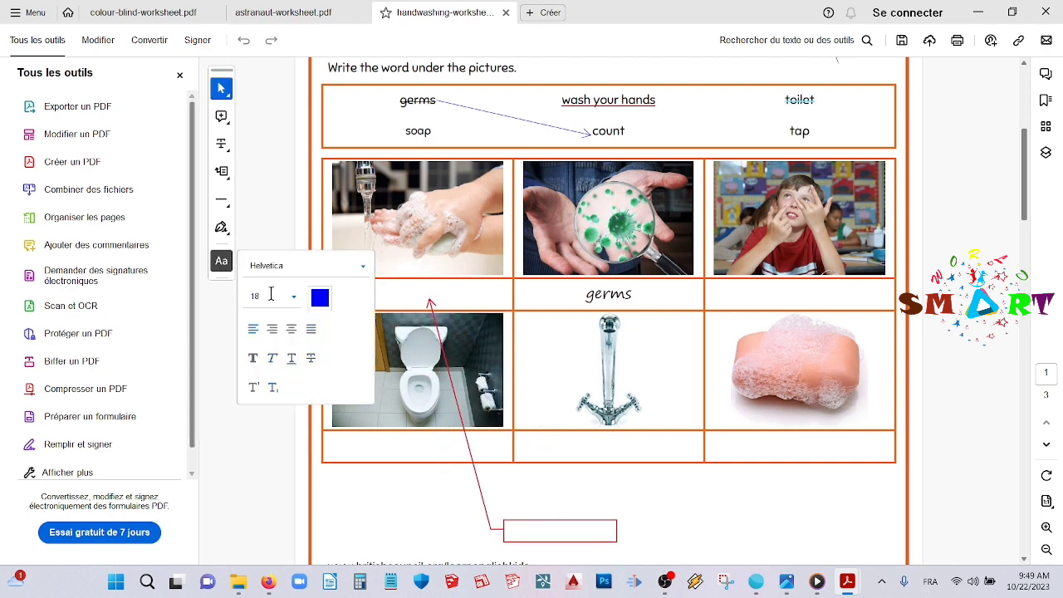
Enter 'washing our hands is usful' in the bottom callout box, wrapping onto a second line.
scroll(606, 565, "down", 1)
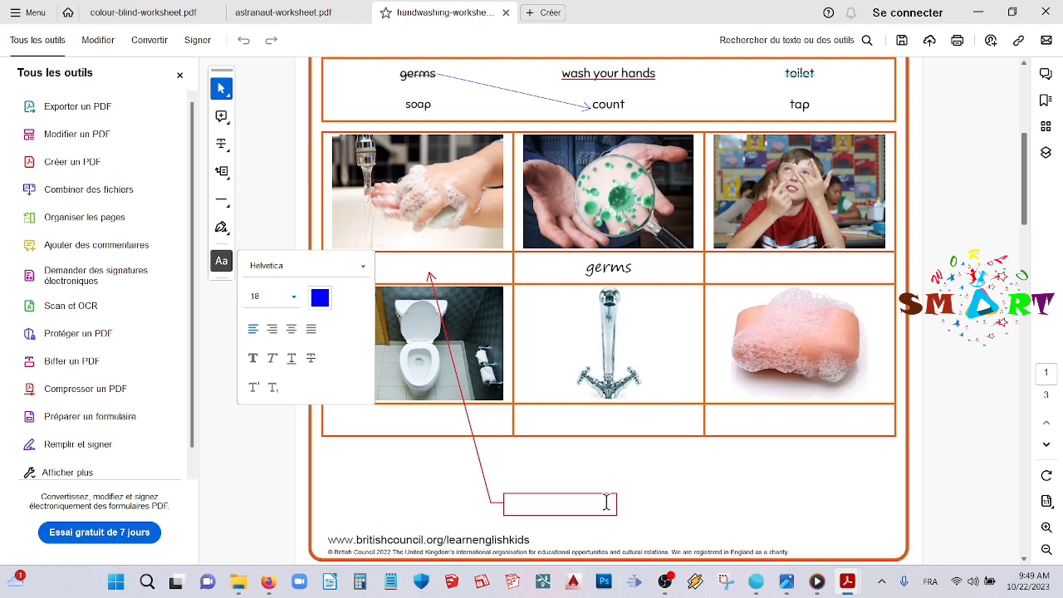
type("was")
type("hing ")
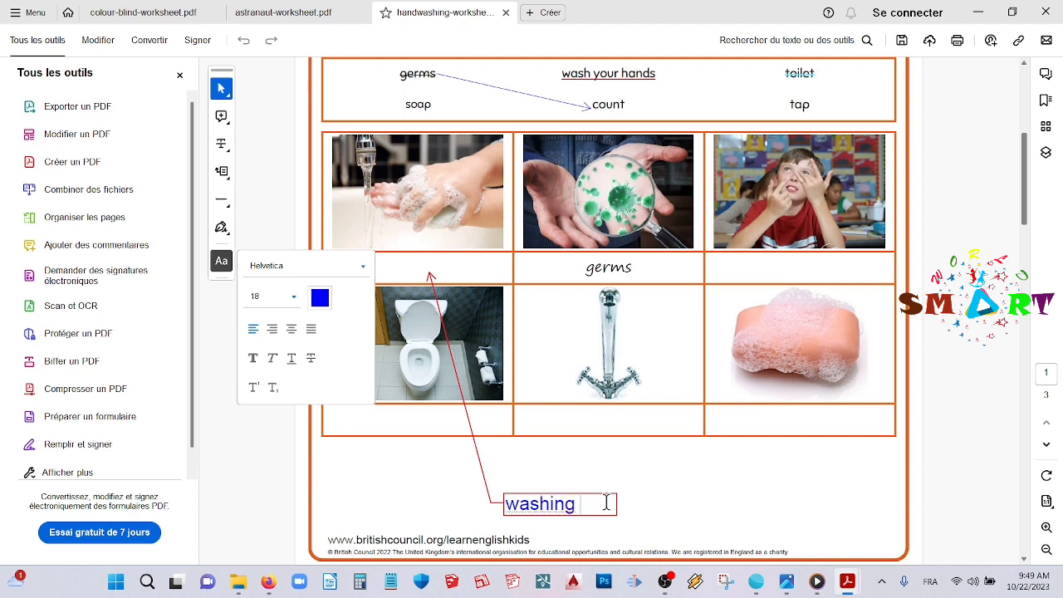
type("out")
key("Return")
type("ha")
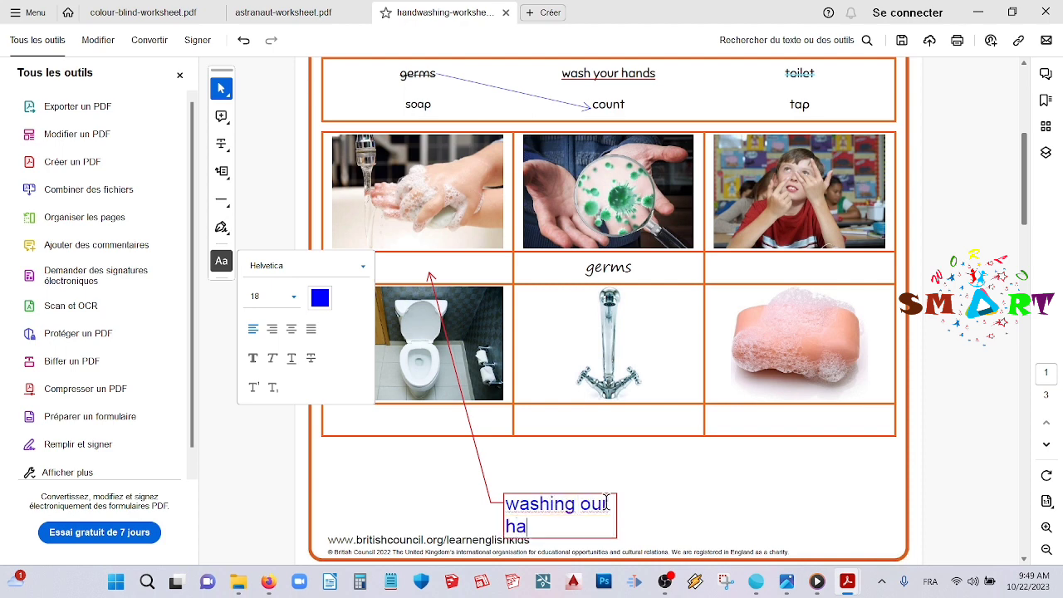
type("nds is ")
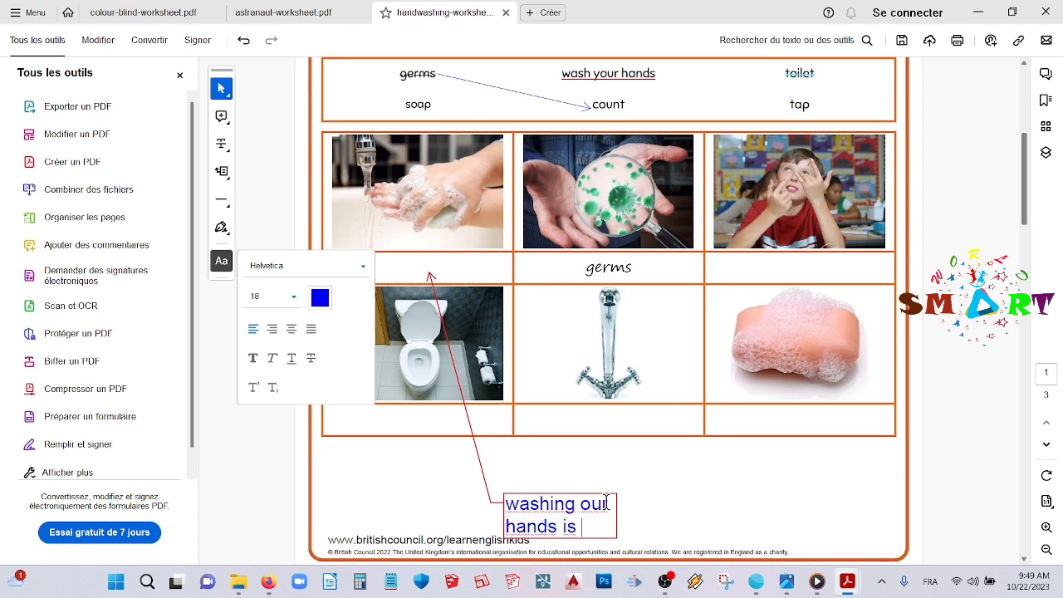
type("usful")
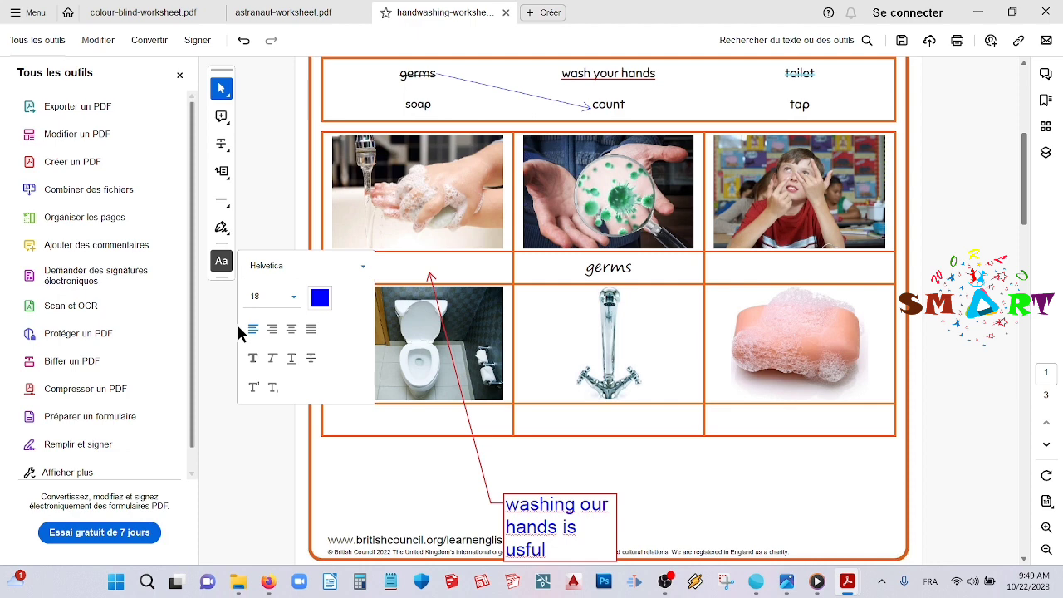
Try right, centre and justify alignment on the callout text, settling on left alignment.
left_click(275, 330)
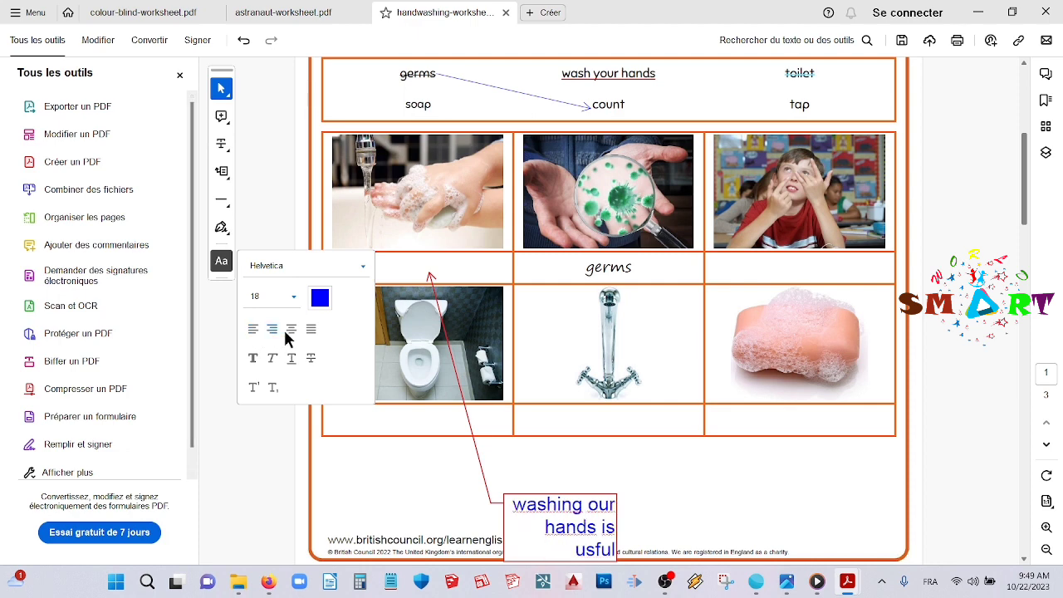
left_click(291, 330)
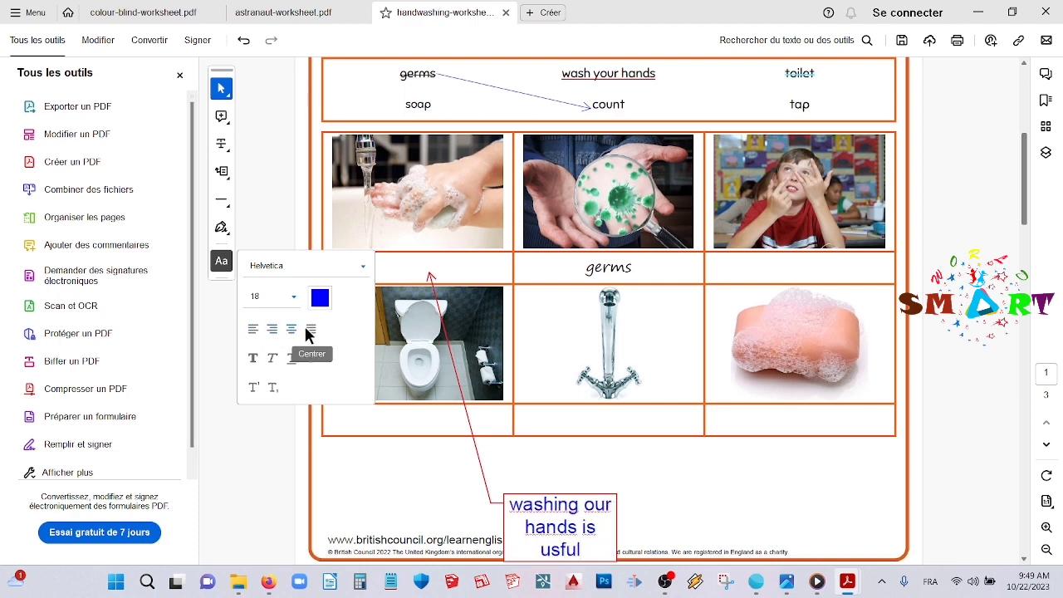
left_click(310, 329)
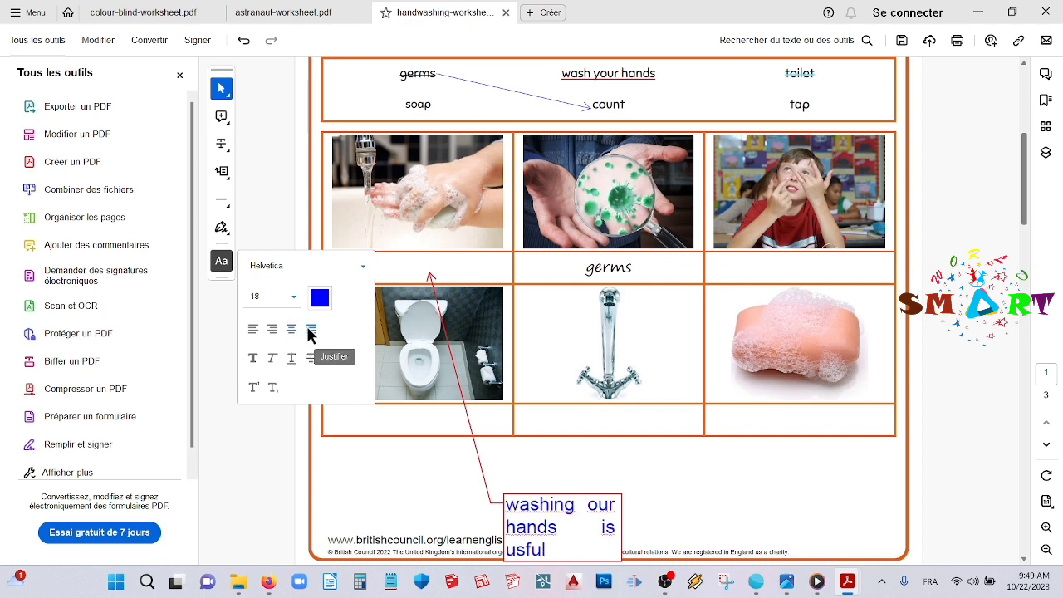
left_click(292, 330)
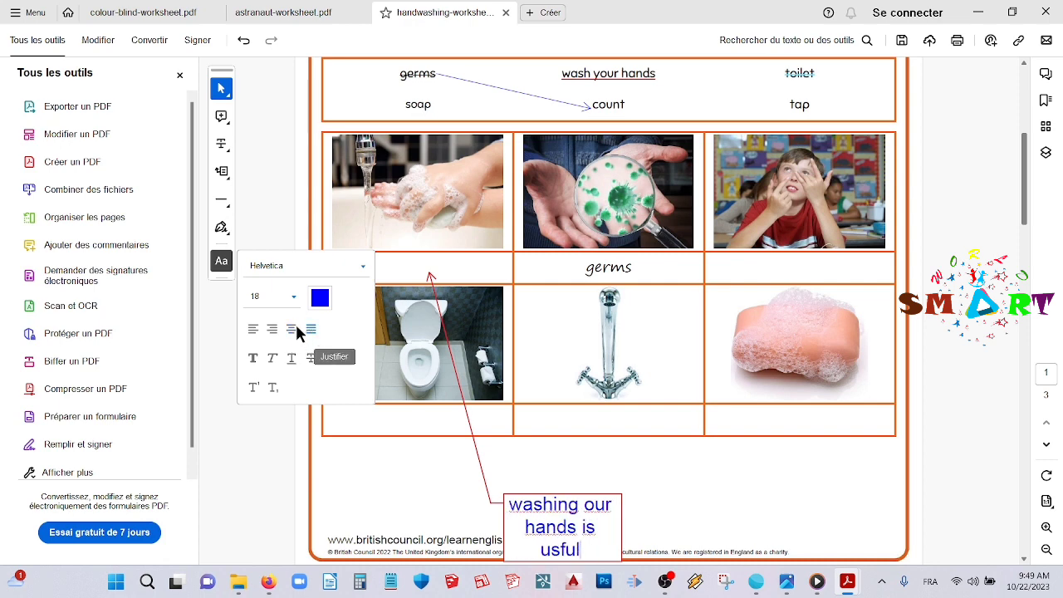
left_click(252, 329)
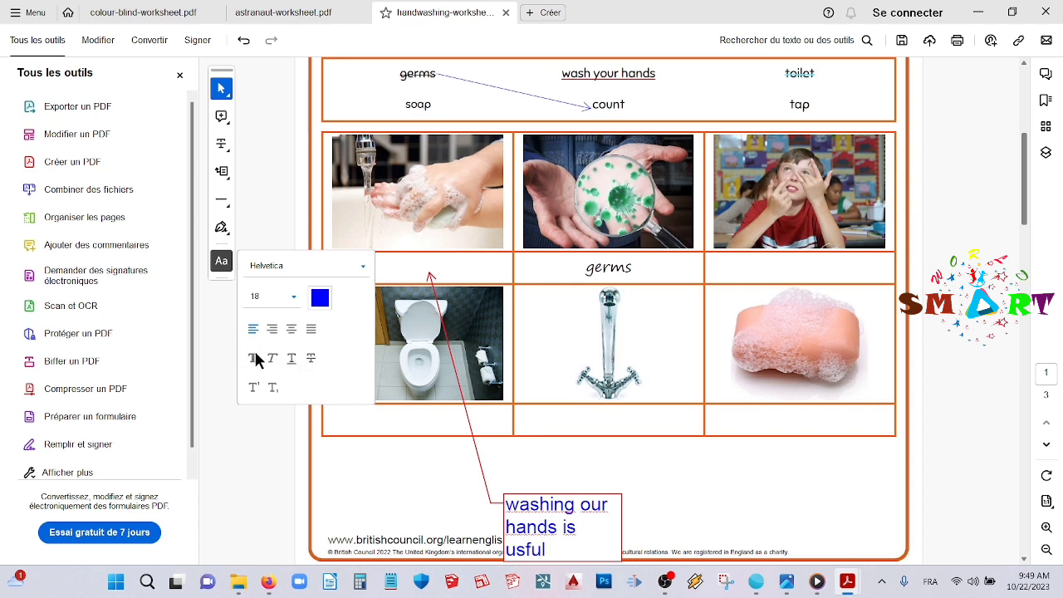
Select the whole callout sentence and make it bold, italic and underlined.
left_click(253, 358)
left_click_drag(505, 503, 555, 550)
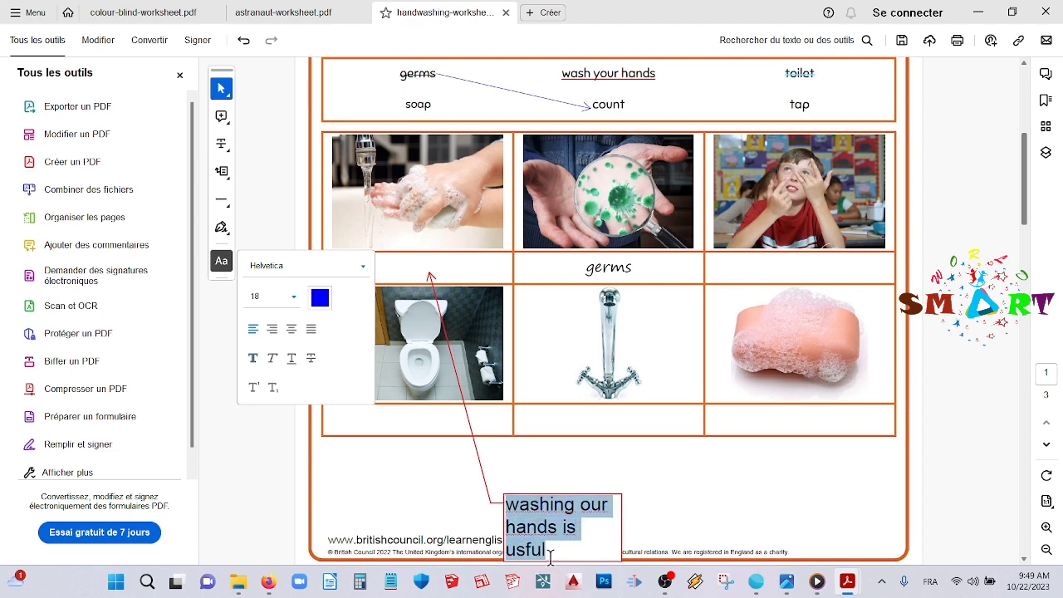
right_click(538, 523)
key("Escape")
left_click(253, 359)
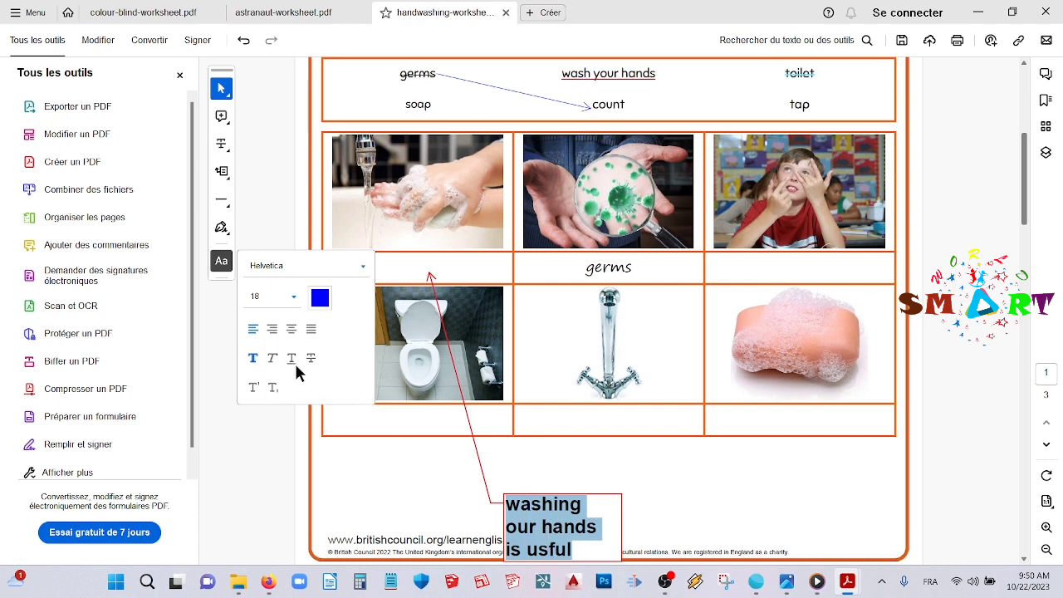
left_click(273, 361)
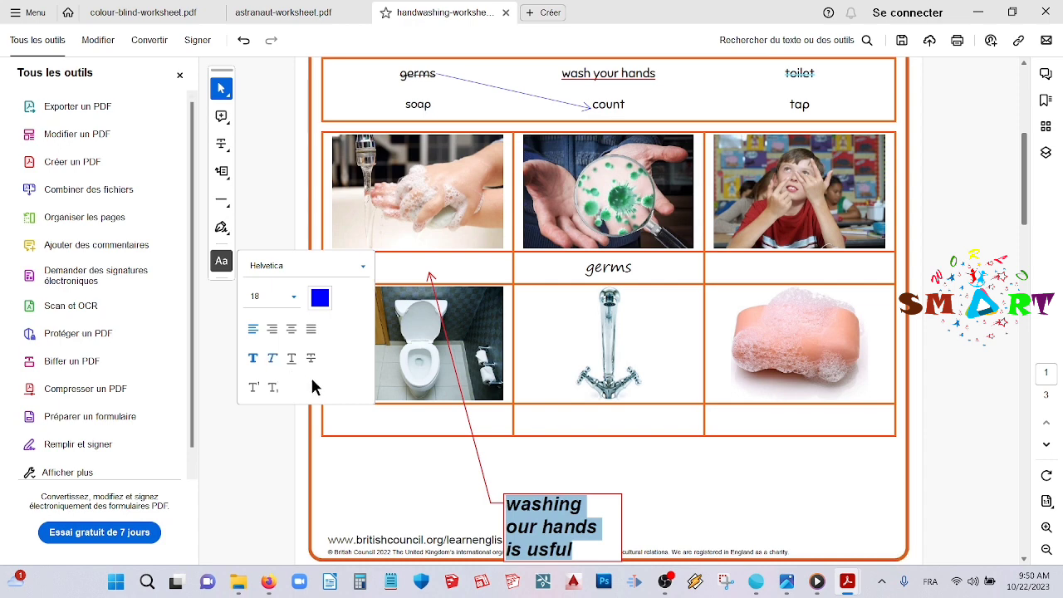
left_click(291, 358)
Experiment with superscript and subscript on the callout text.
left_click(253, 387)
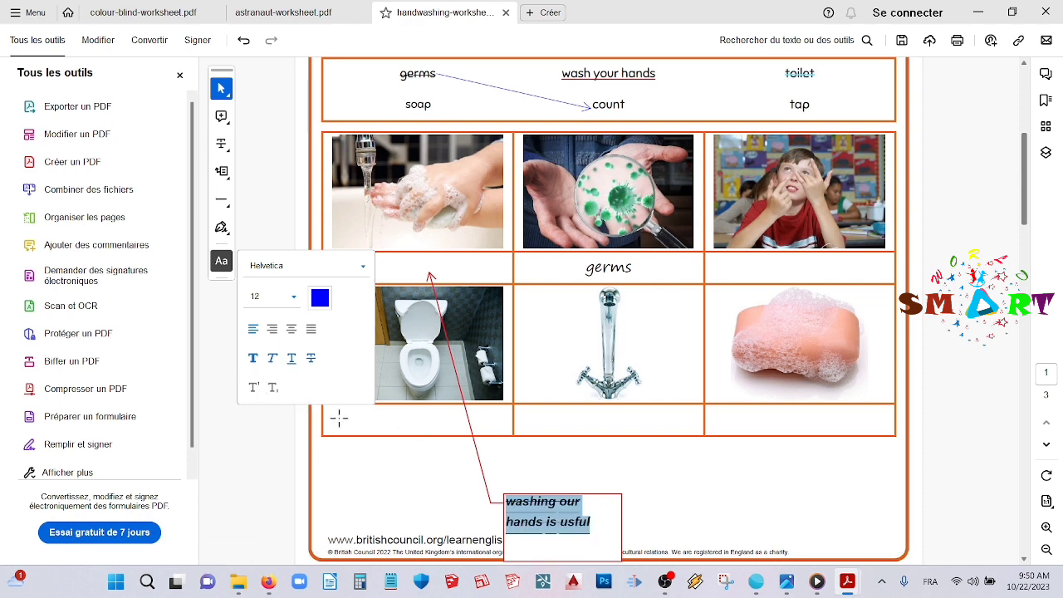
left_click(271, 388)
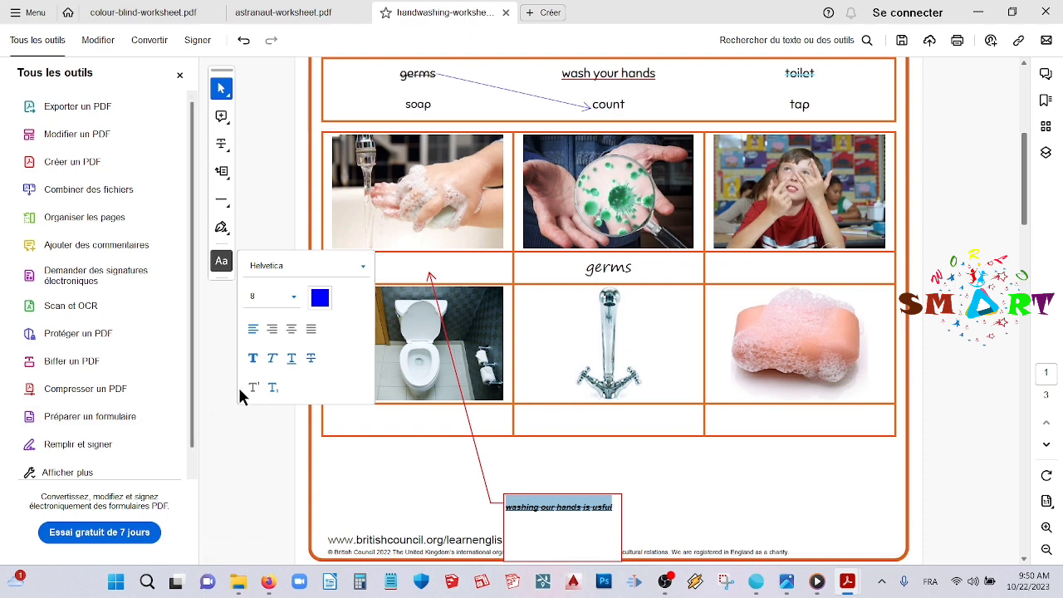
left_click(253, 387)
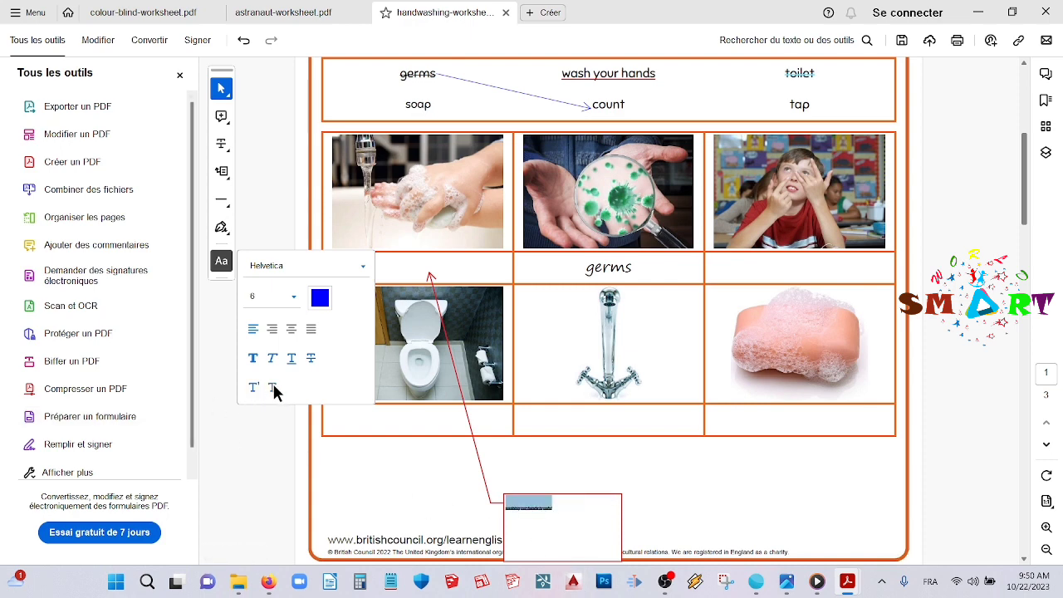
left_click(252, 387)
left_click(257, 387)
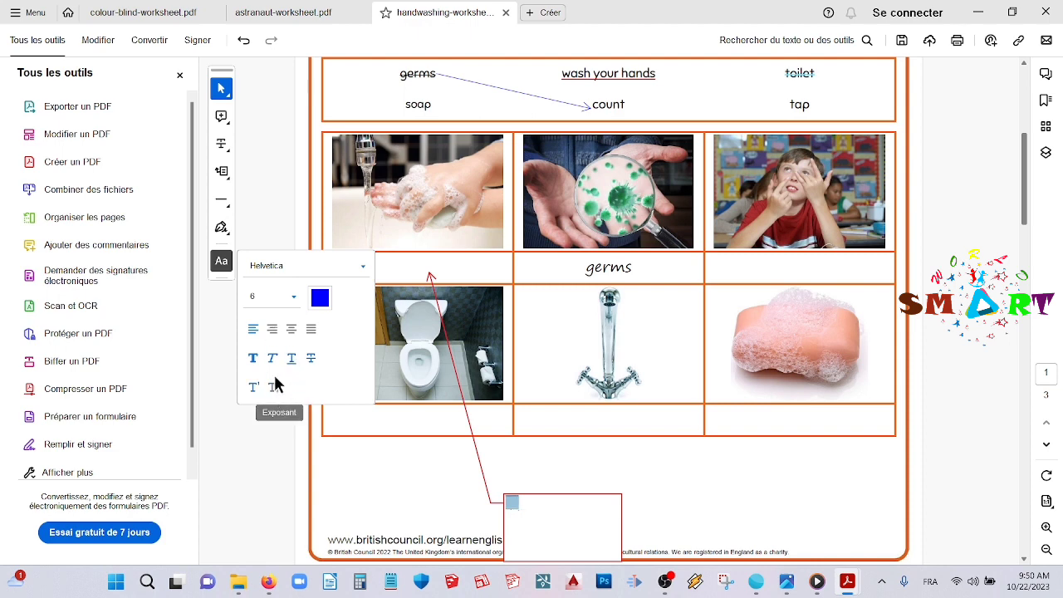
left_click(272, 387)
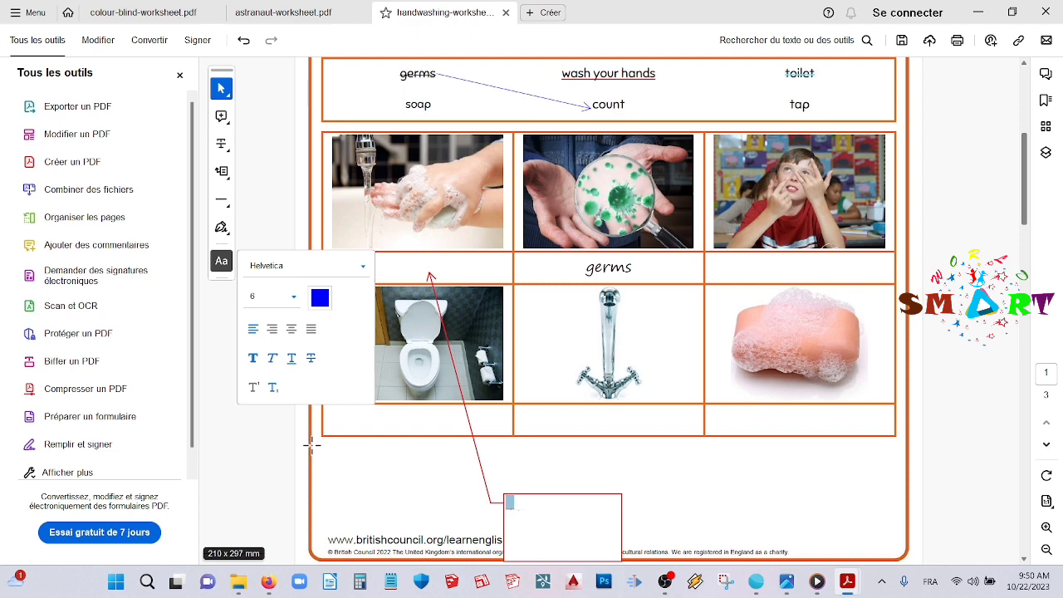
Colour the callout text green and set its font size to 12.
left_click(317, 301)
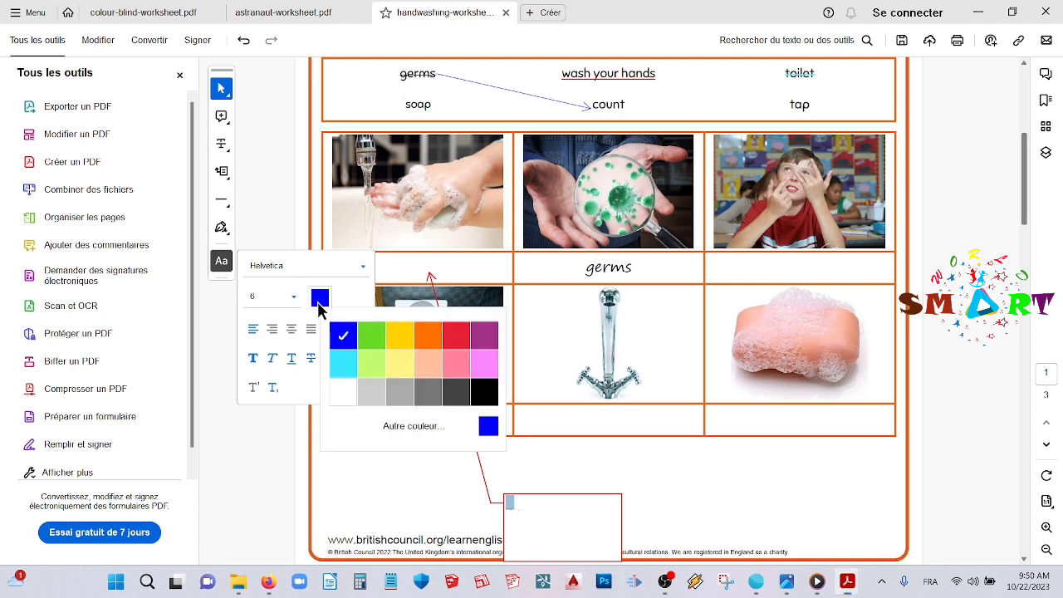
left_click(375, 342)
left_click(252, 297)
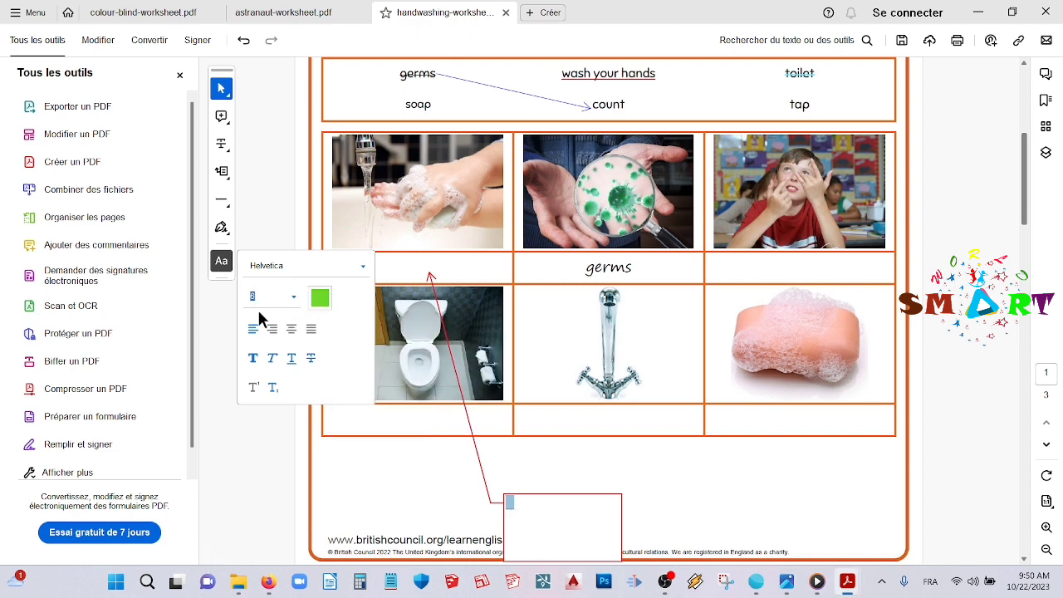
key("BackSpace")
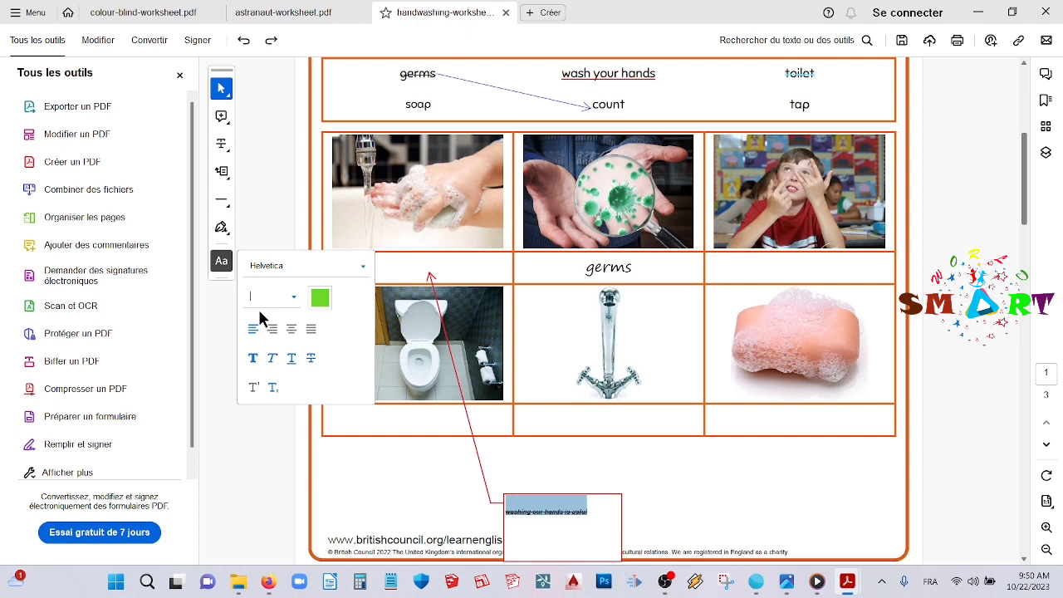
type("12")
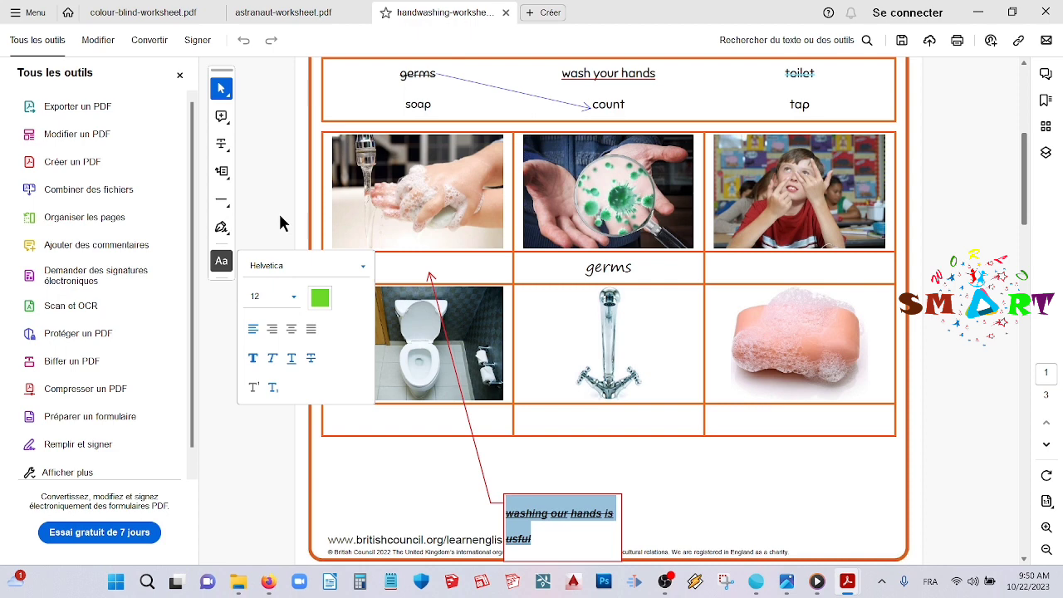
Return the callout text colour to blue and deselect it.
left_click(321, 296)
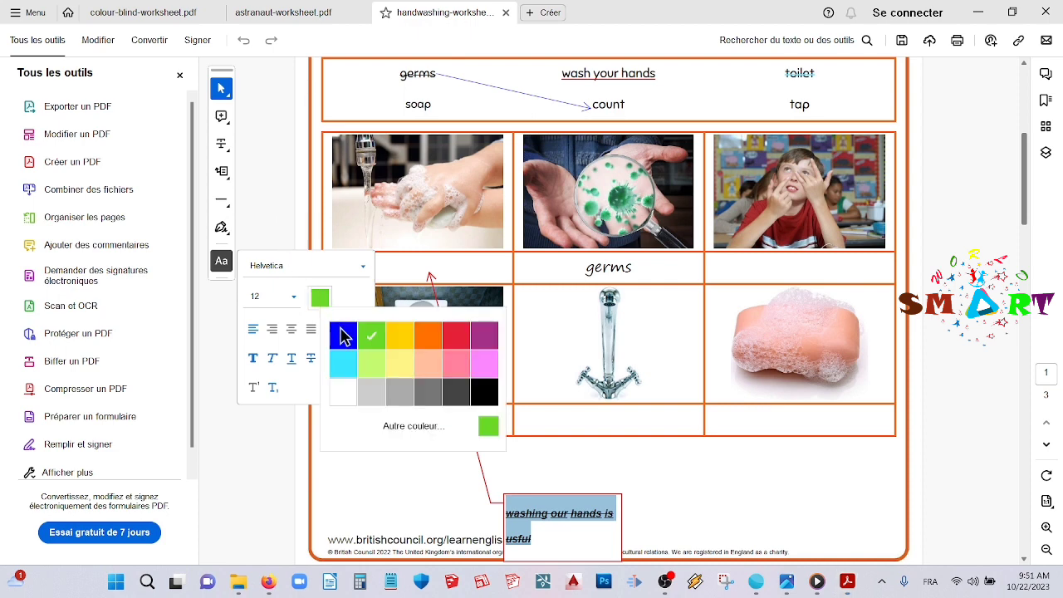
left_click(342, 332)
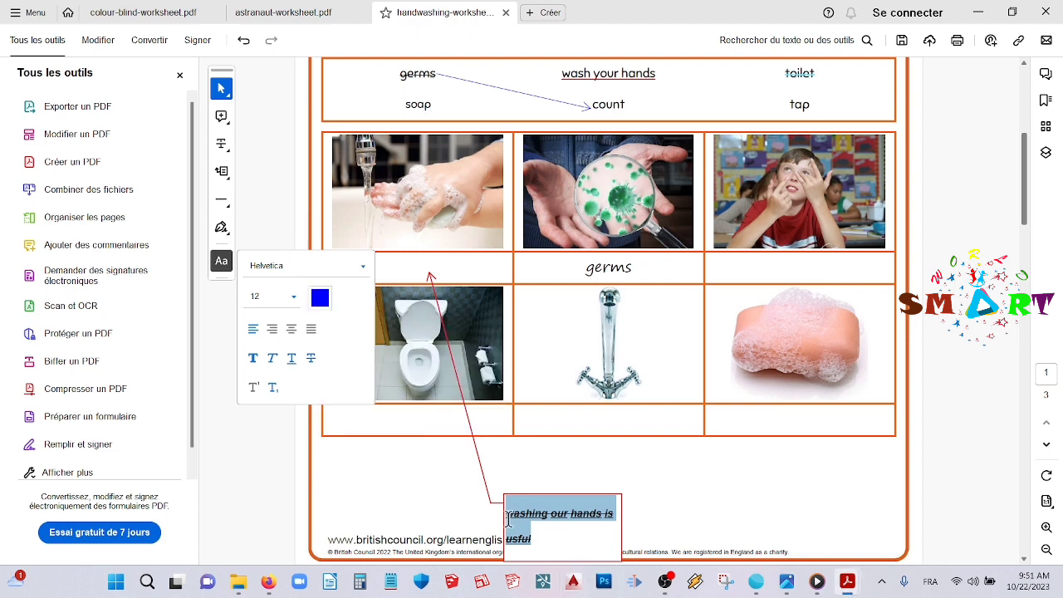
left_click_drag(508, 514, 607, 512)
left_click(457, 516)
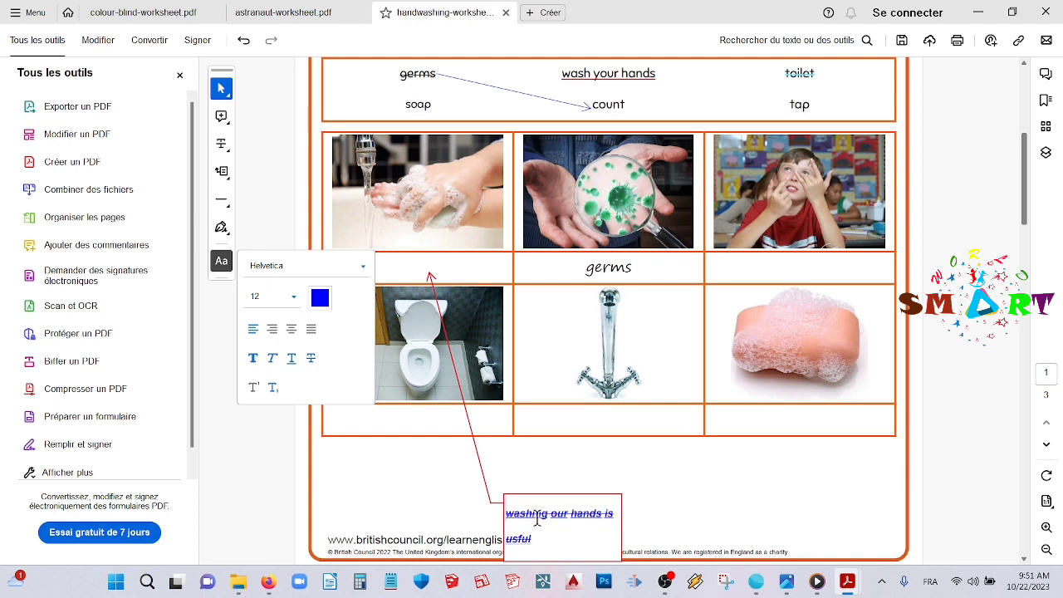
right_click(271, 212)
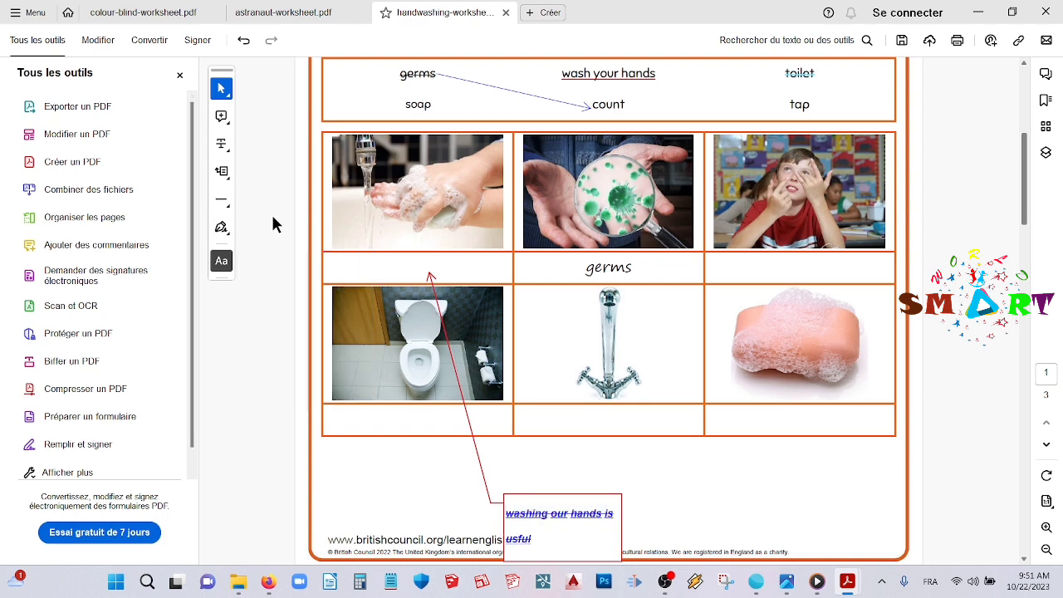
Choose the Polygone tool from the drawing shapes flyout.
left_click(219, 171)
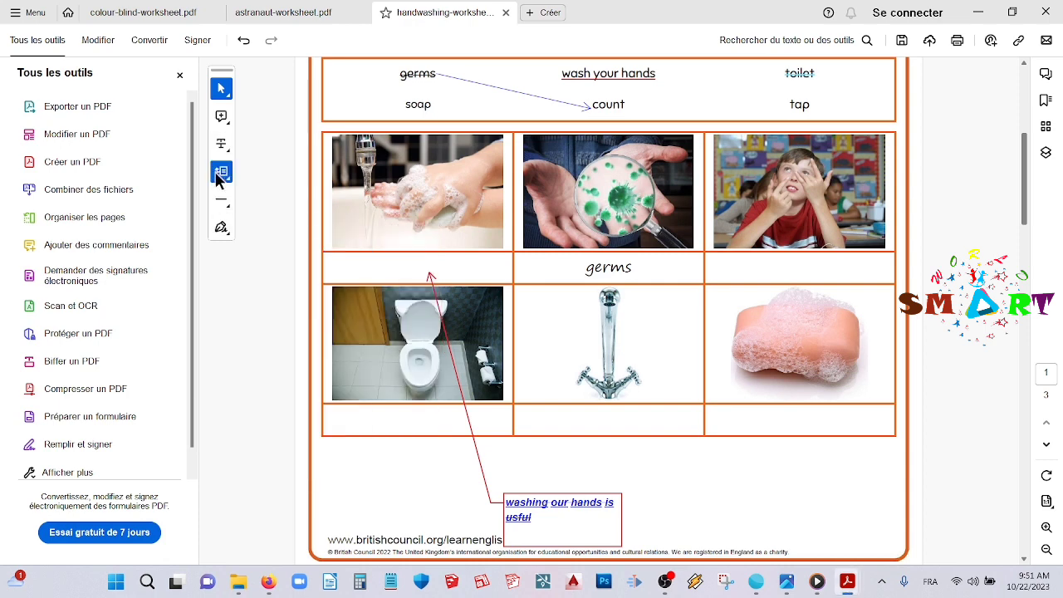
left_click(223, 151)
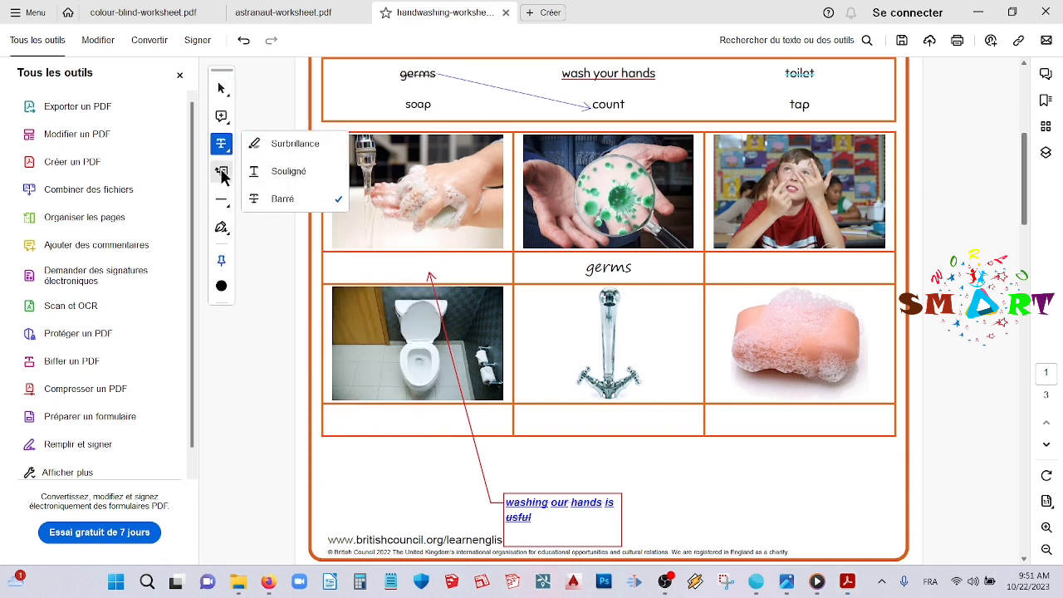
left_click(223, 175)
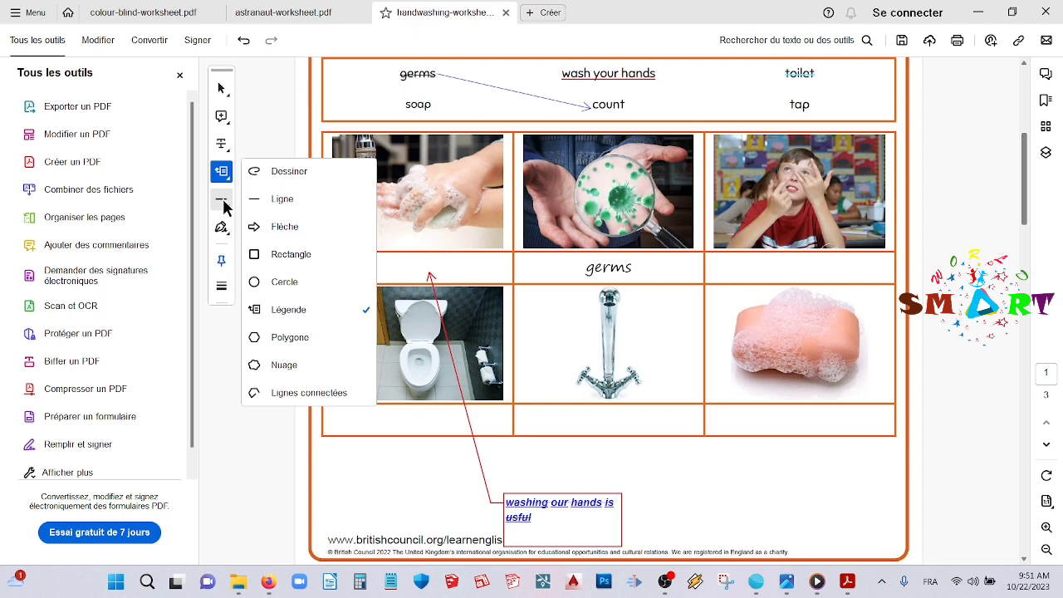
left_click(299, 335)
scroll(359, 326, "down", 1)
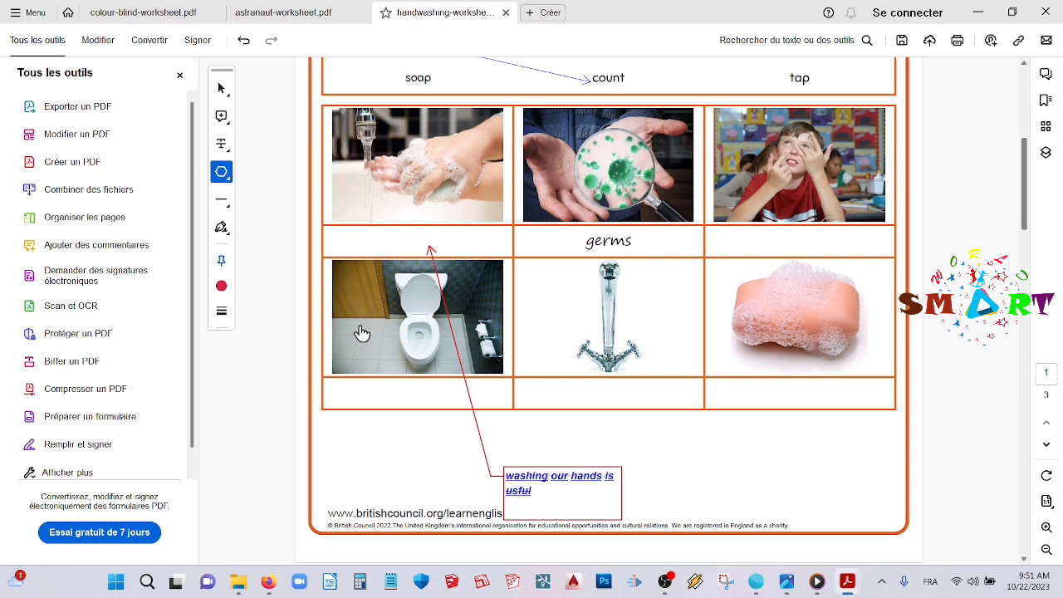
scroll(360, 326, "down", 1)
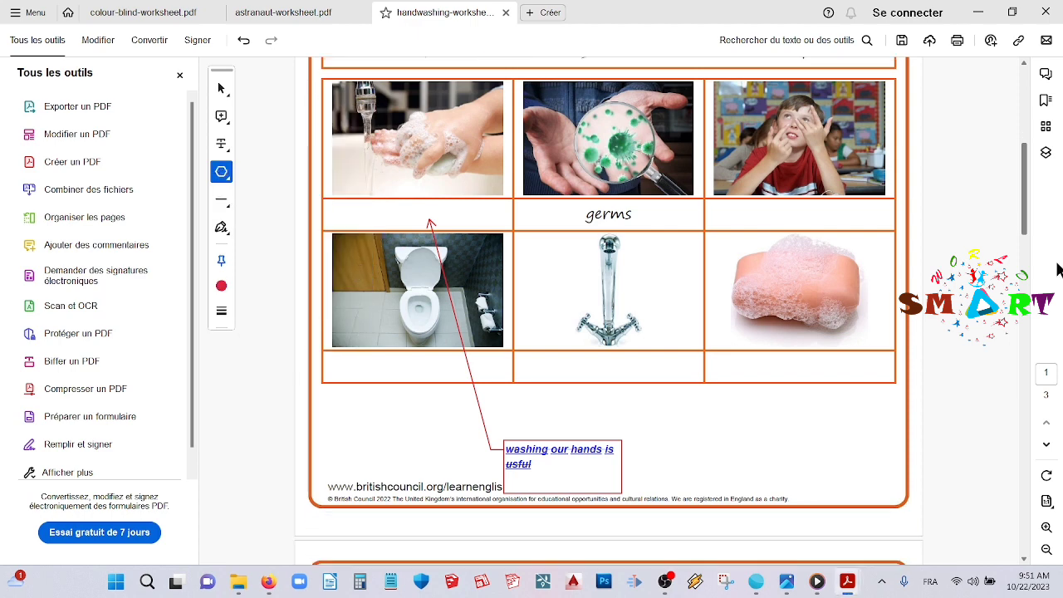
Draw an irregular eight-cornered red polygon below the picture table, toward the right.
left_click(748, 474)
left_click(834, 438)
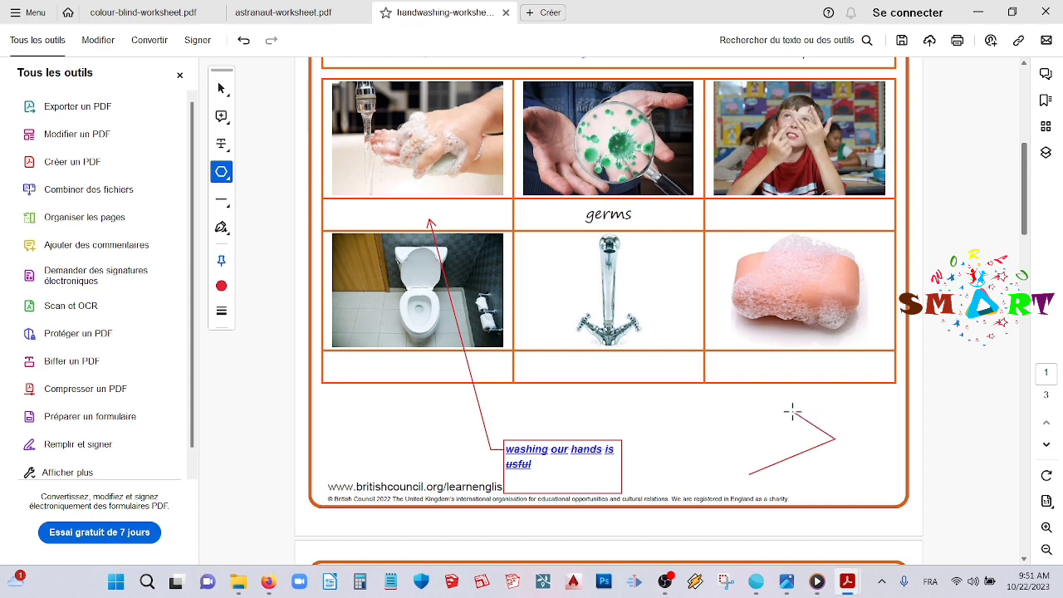
left_click(776, 389)
left_click(710, 404)
left_click(739, 433)
left_click(653, 468)
left_click(709, 480)
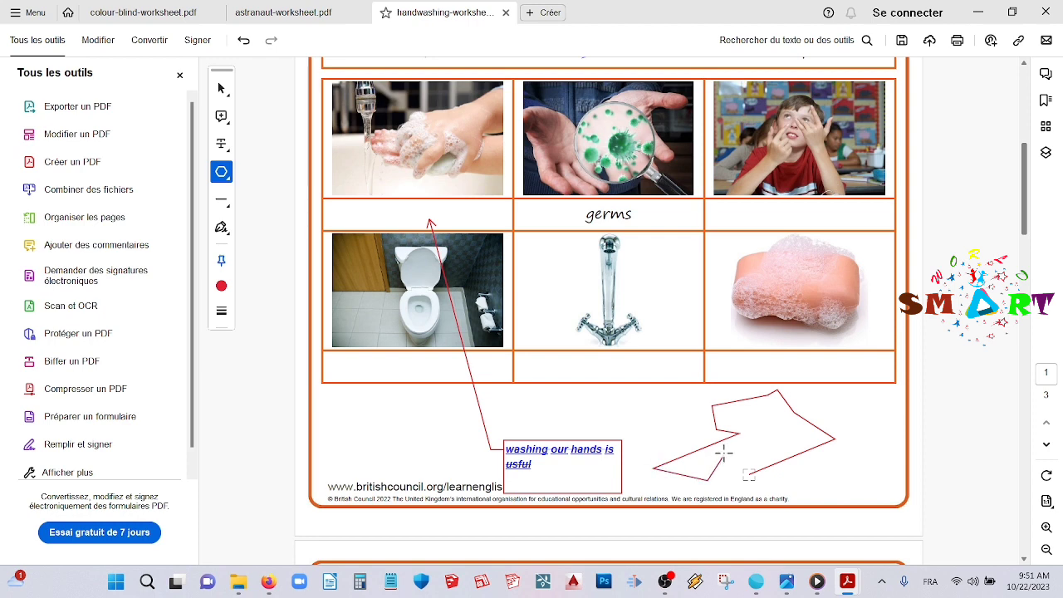
left_click(724, 455)
double_click(736, 455)
With the Nuage tool, draw a red cloud around the tap picture and germs label.
left_click(225, 179)
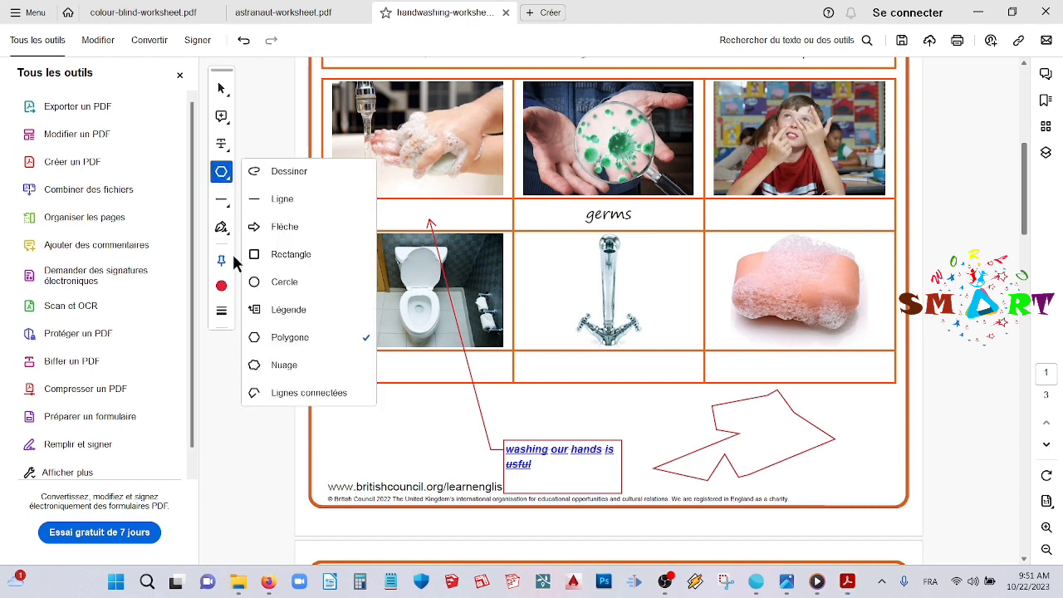
left_click(283, 366)
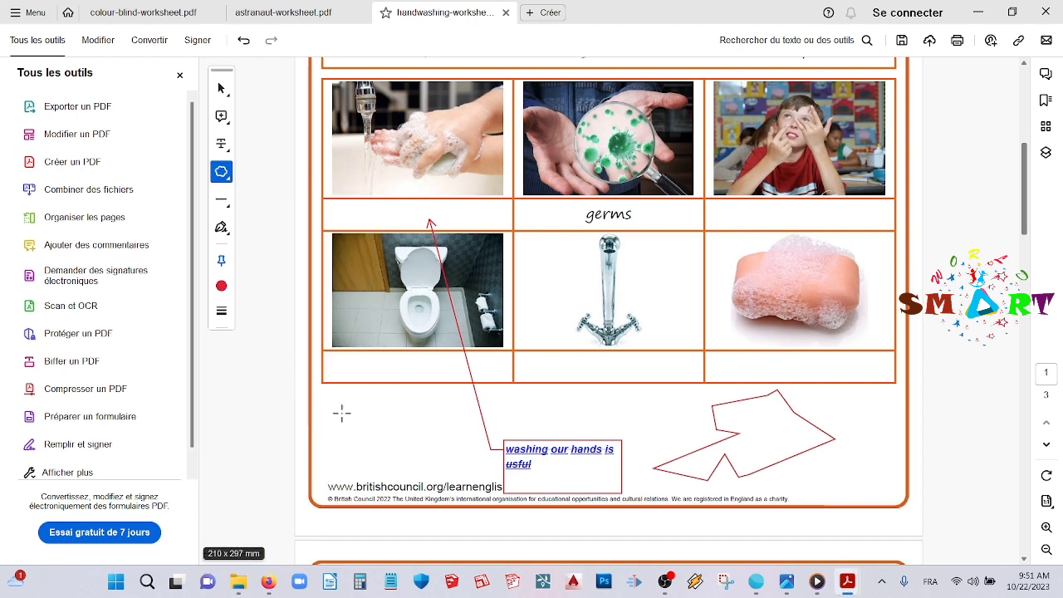
left_click(581, 366)
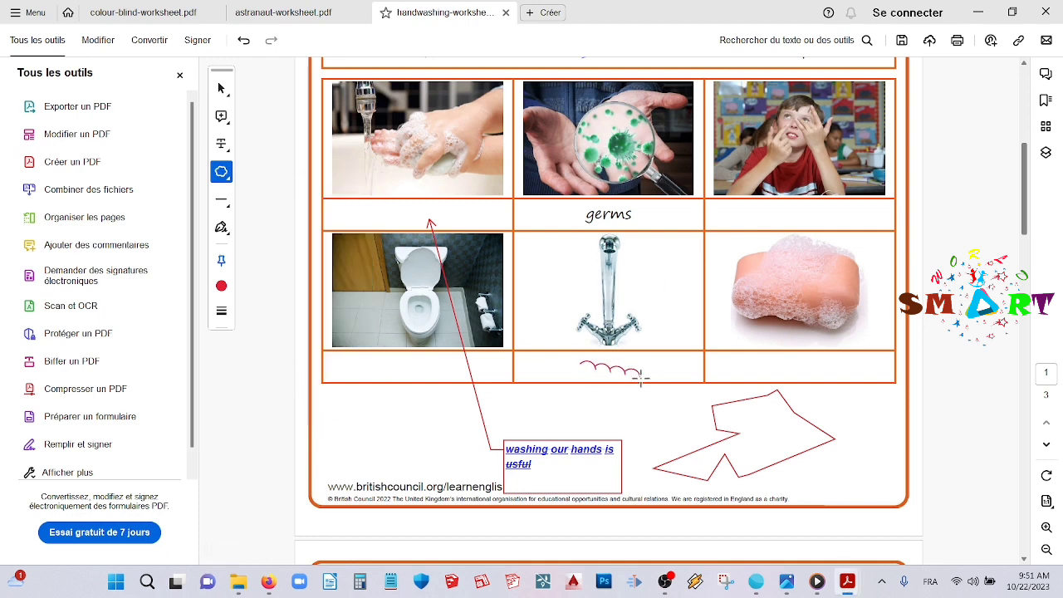
left_click(529, 232)
left_click(669, 223)
left_click(691, 274)
left_click(677, 349)
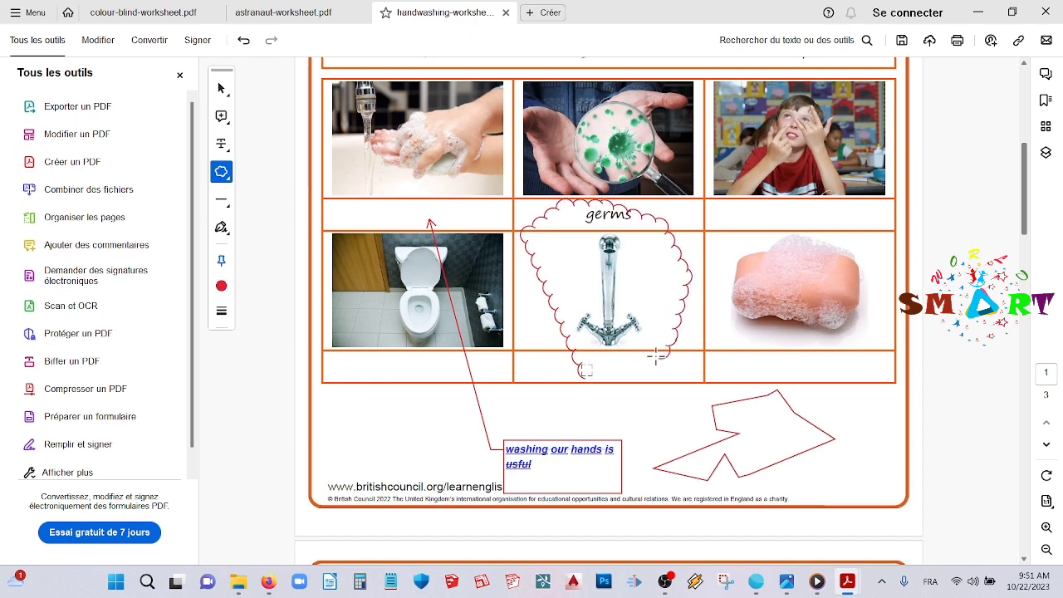
left_click(619, 384)
double_click(585, 368)
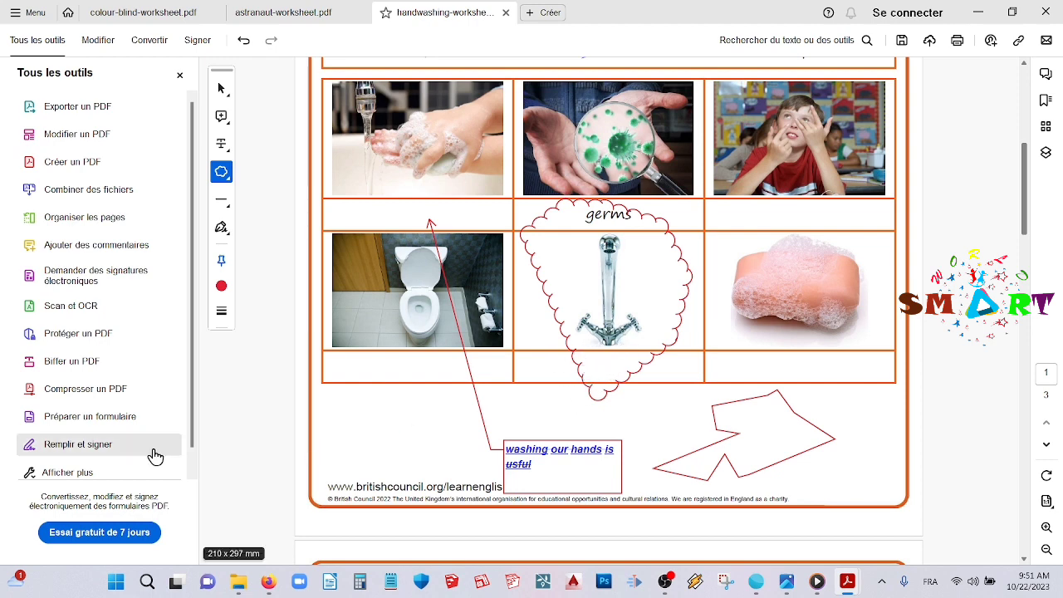
Add a small cloud below the toilet picture, plus stray cloud attempts near the page edges.
left_click(421, 442)
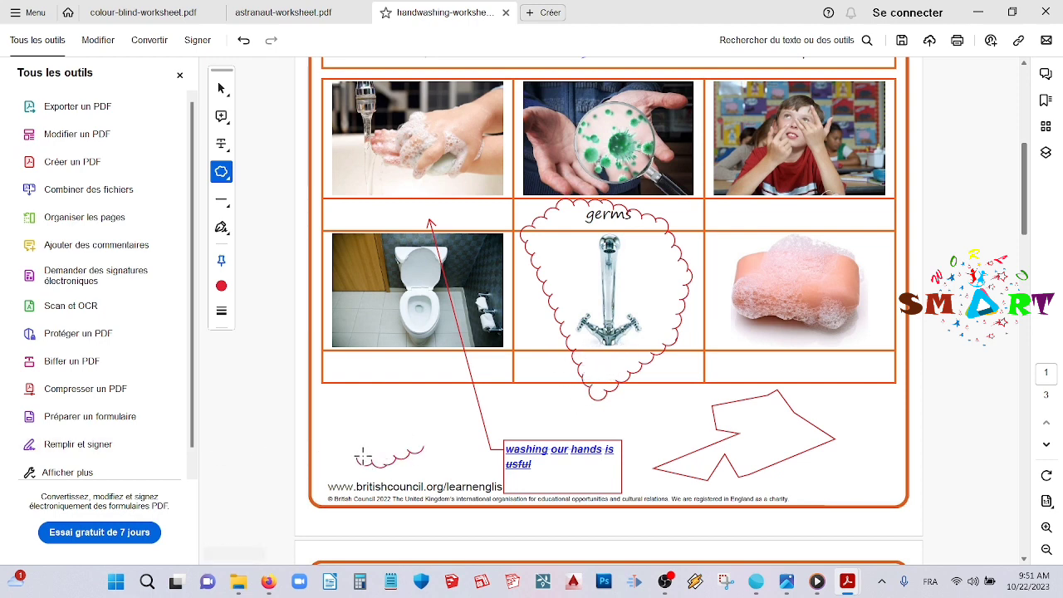
double_click(400, 390)
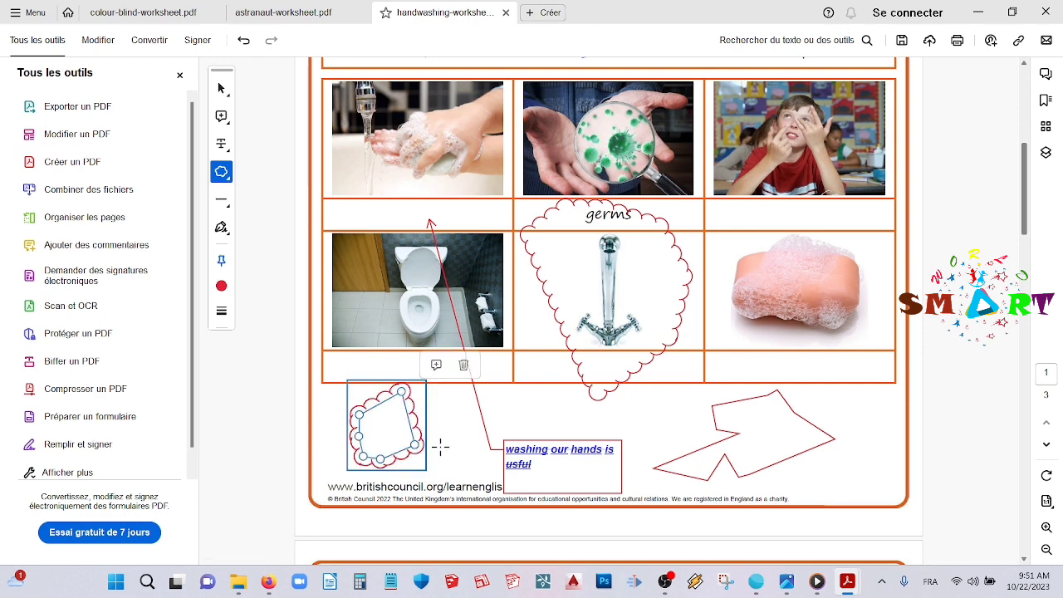
right_click(466, 453)
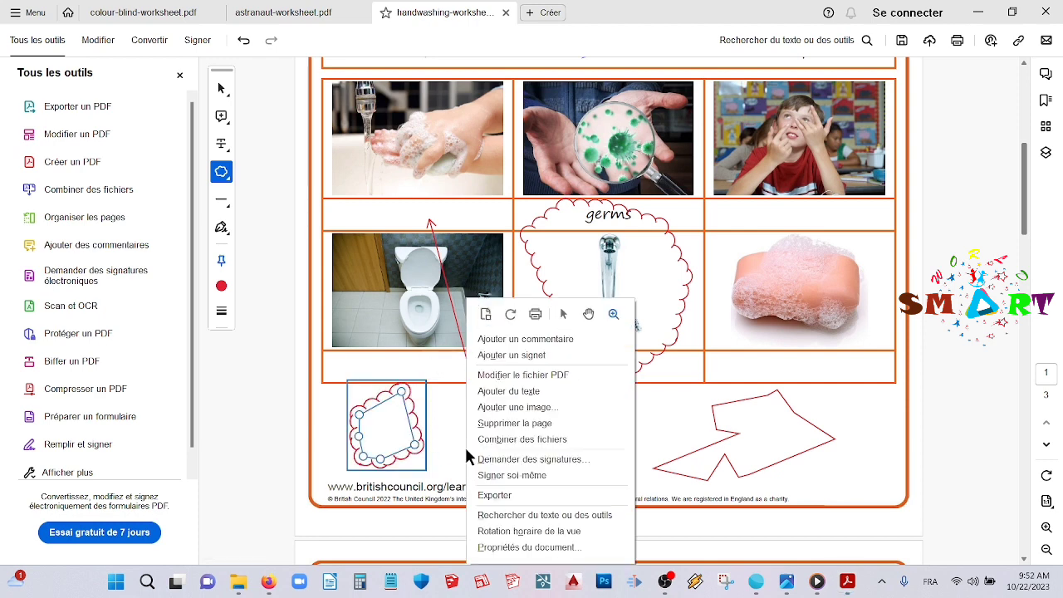
left_click(240, 362)
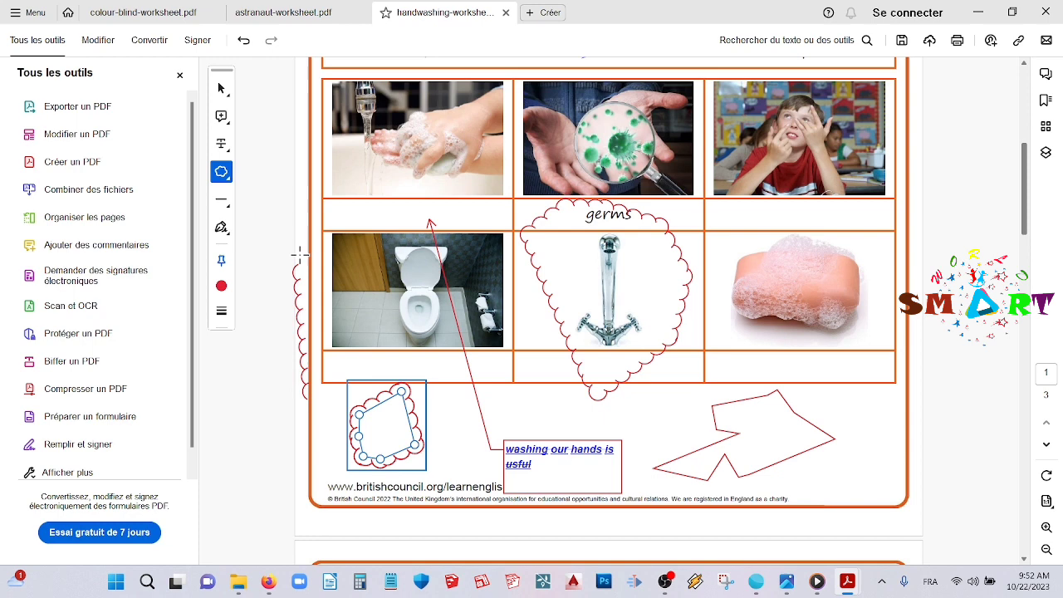
double_click(338, 277)
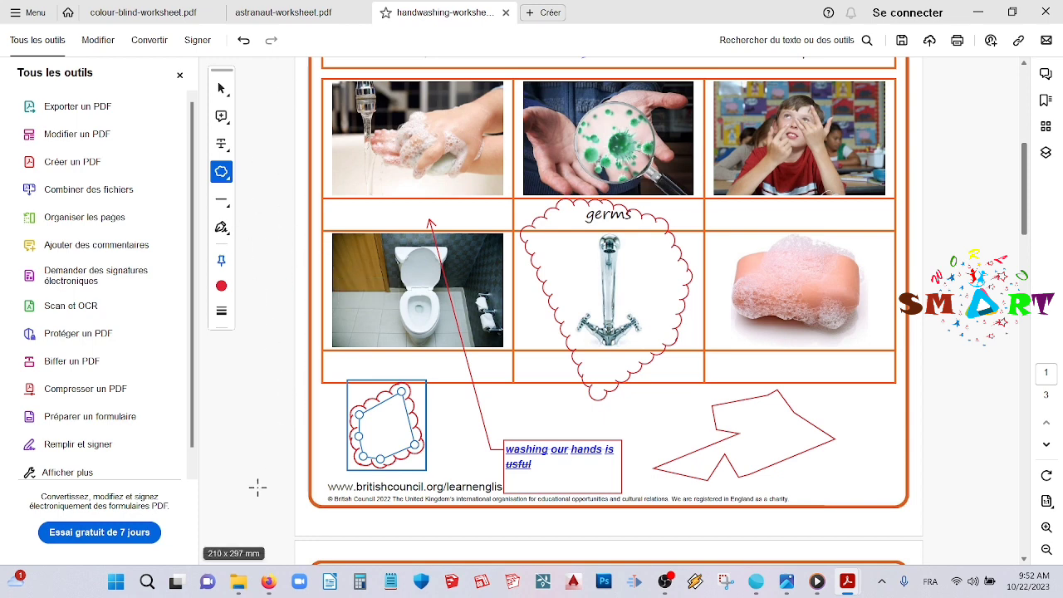
right_click(276, 352)
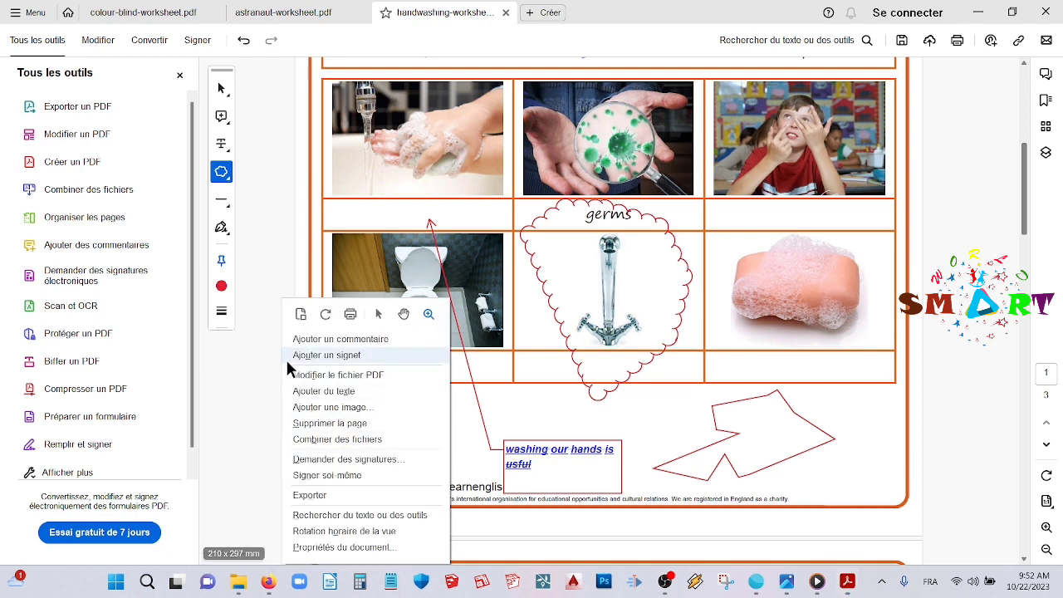
left_click(744, 490)
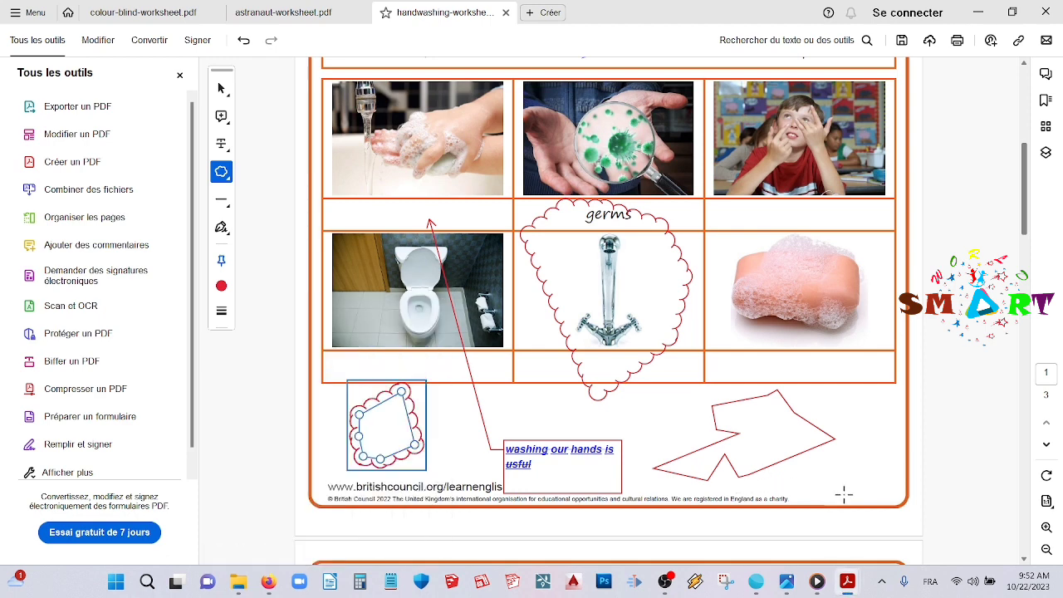
mouse_move(858, 473)
left_click(865, 498)
double_click(877, 402)
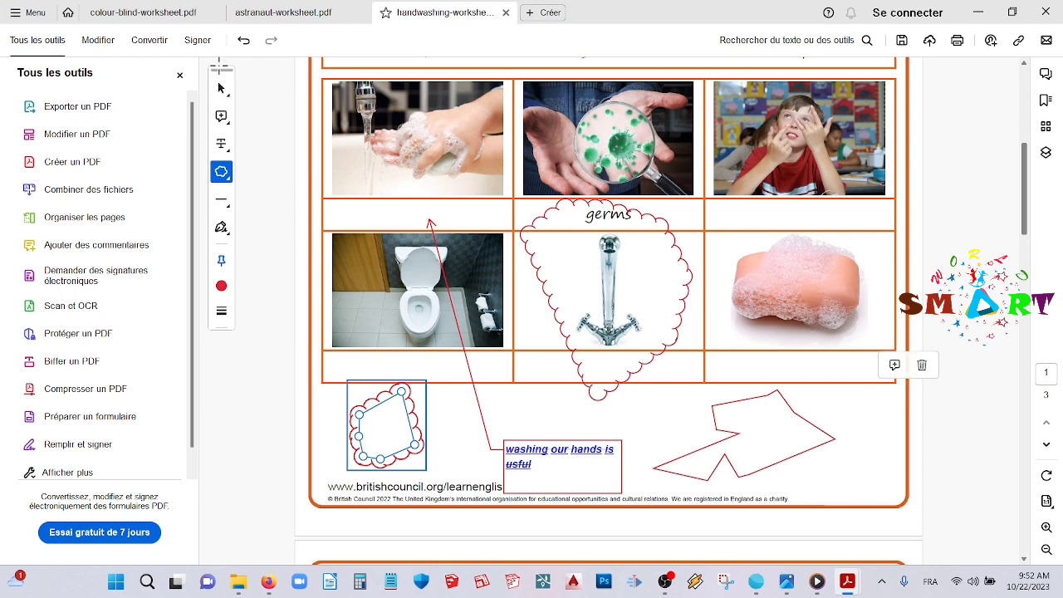
key("Escape")
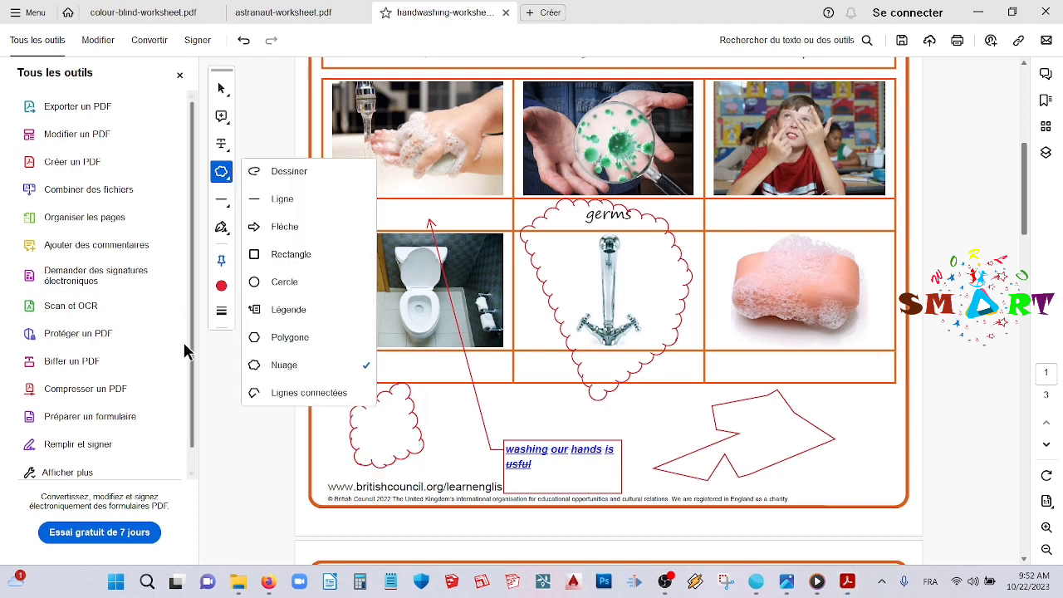
left_click(280, 391)
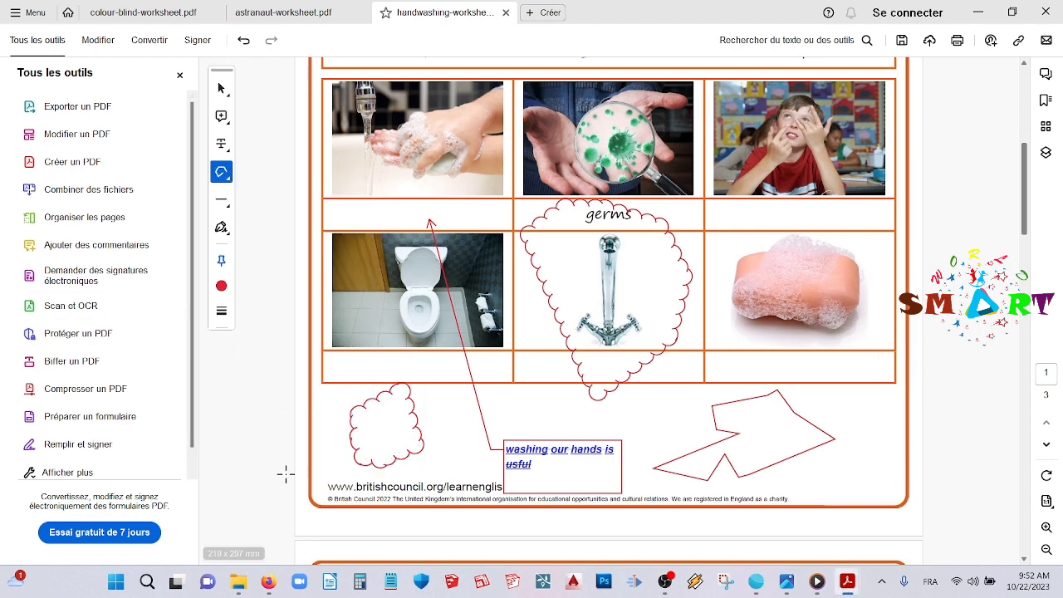
left_click(693, 374)
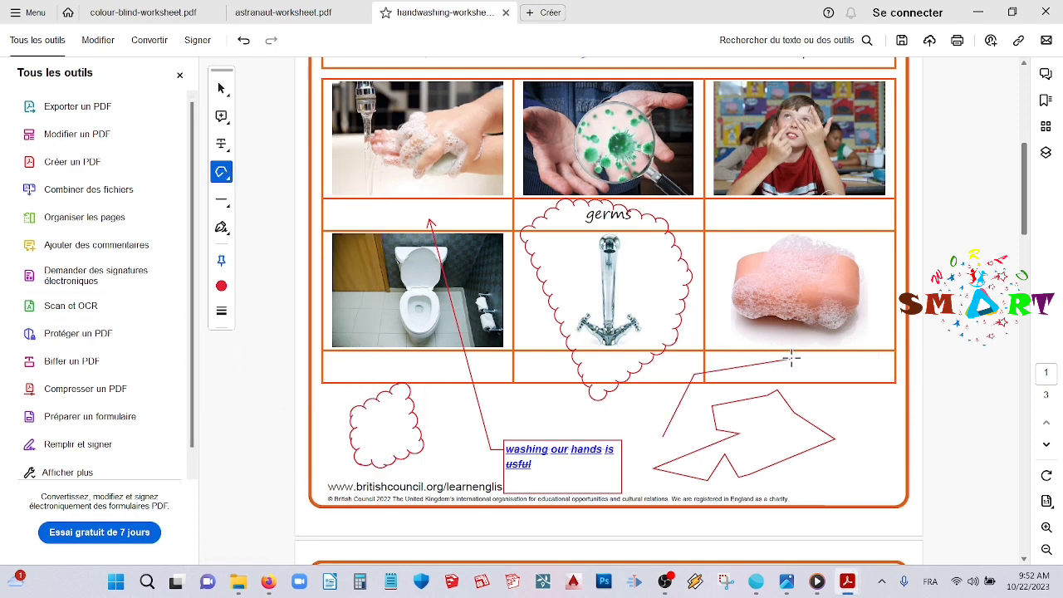
left_click(858, 488)
left_click(705, 493)
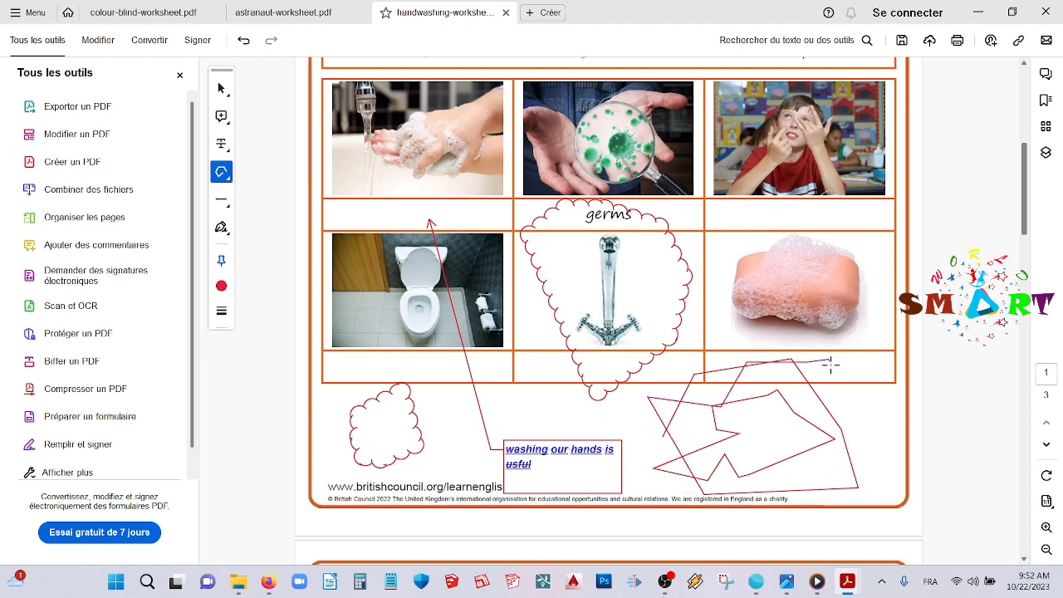
left_click(856, 481)
left_click(724, 363)
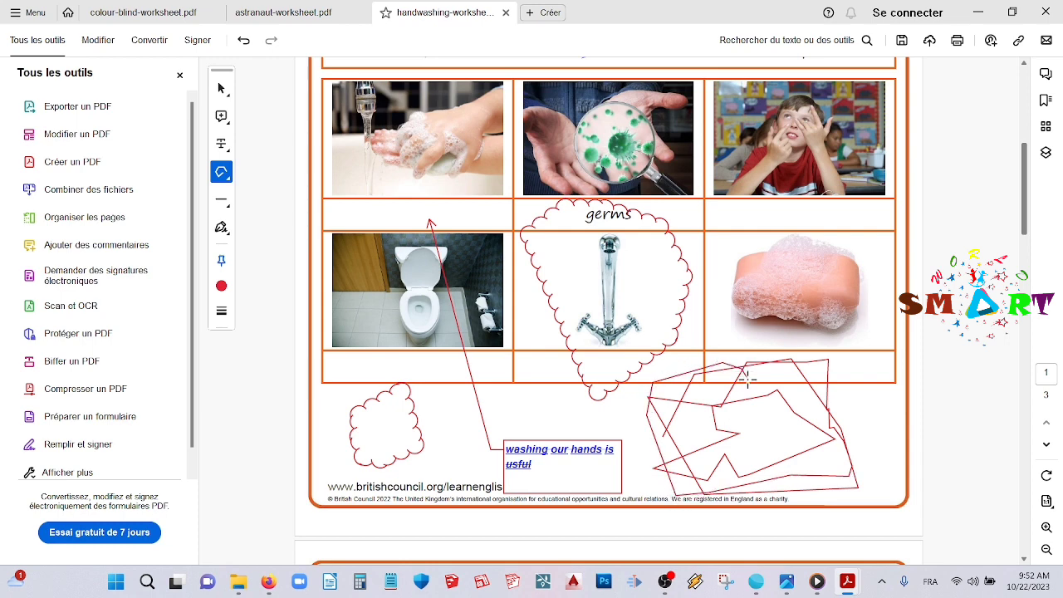
left_click(791, 418)
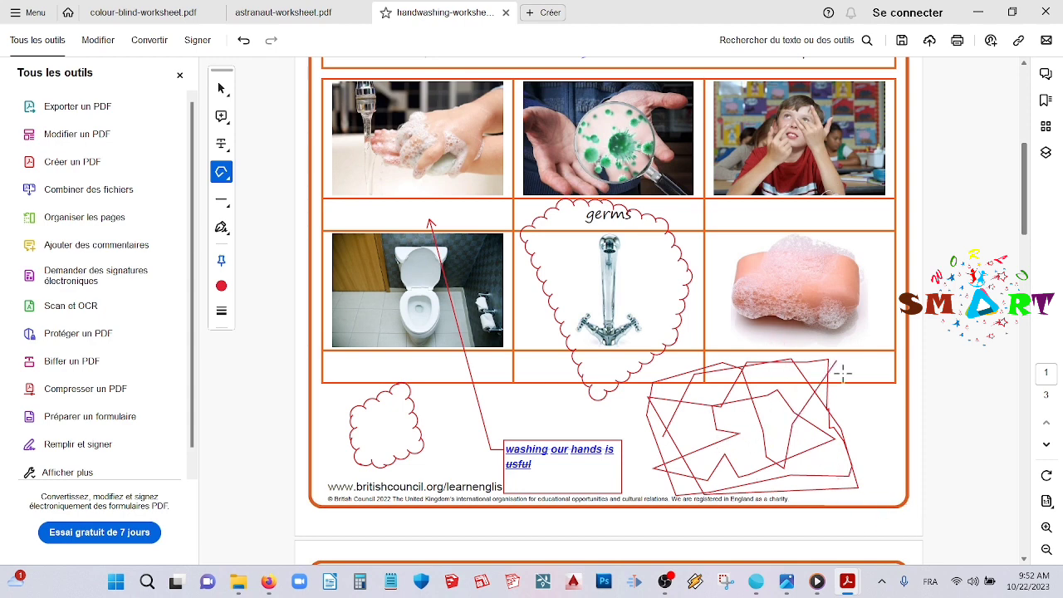
left_click(907, 413)
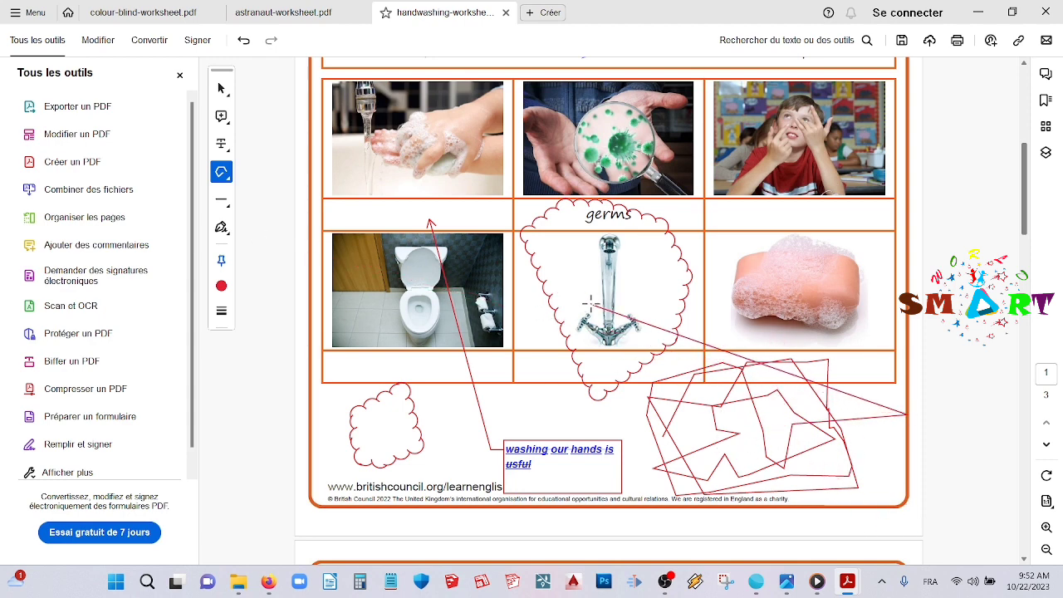
key("Escape")
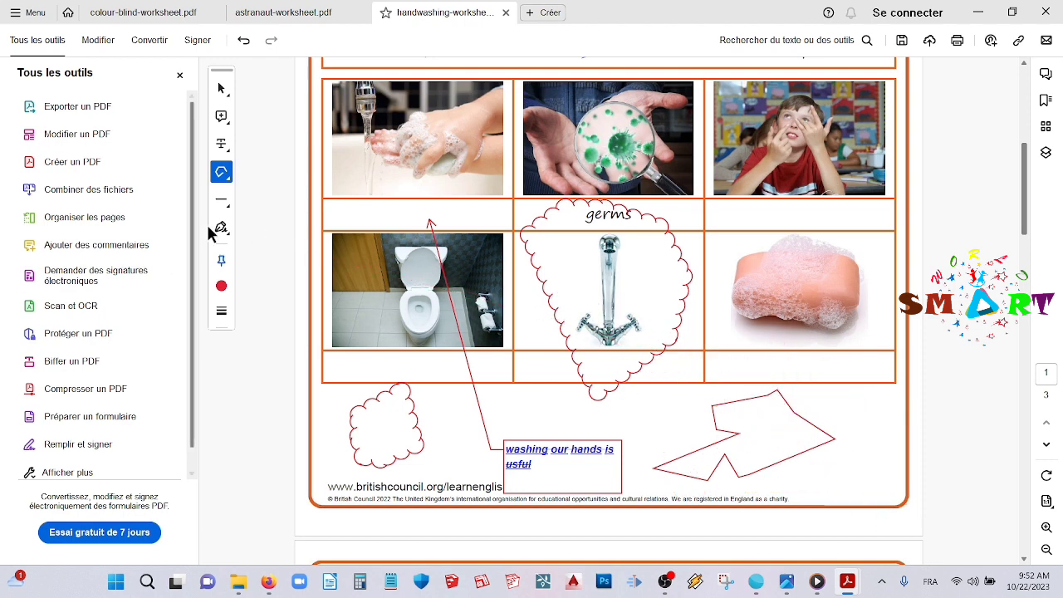
left_click(222, 183)
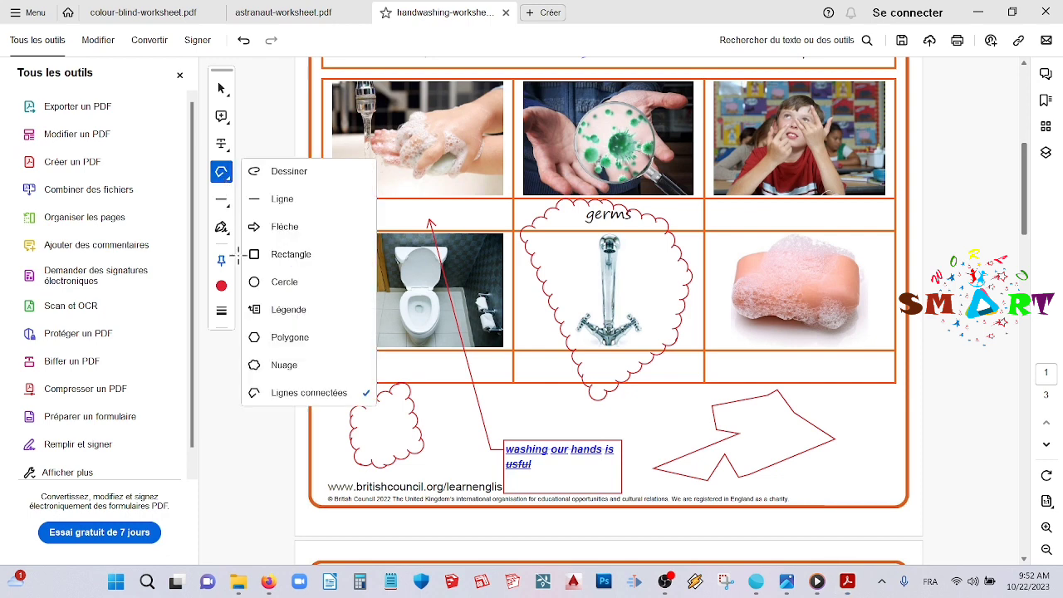
right_click(230, 379)
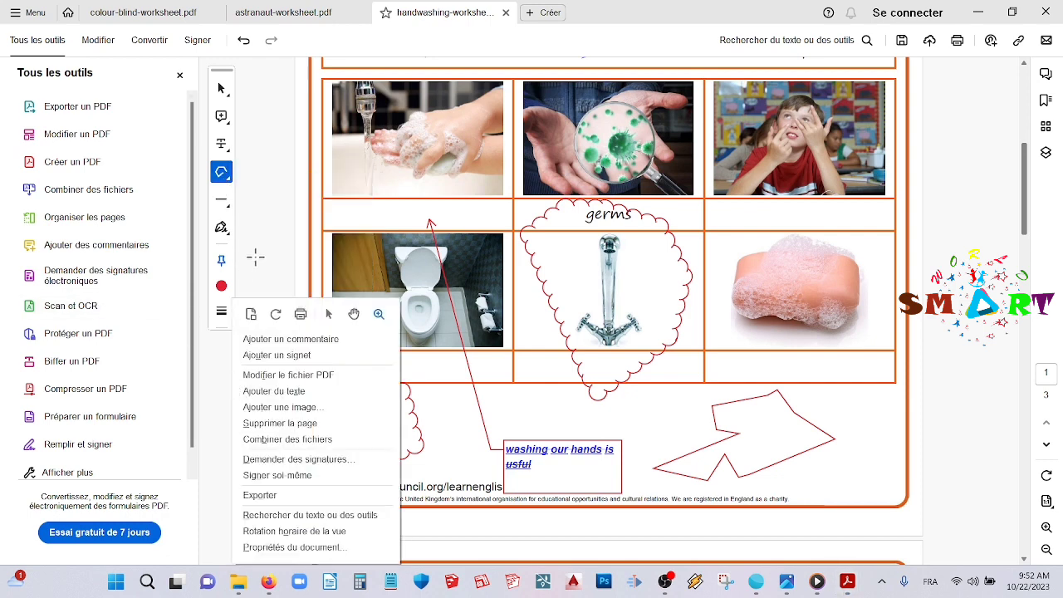
Add a Saisie de texte box reading 'dfhgrfjhff' beside the Preparation heading.
key("Escape")
left_click(224, 203)
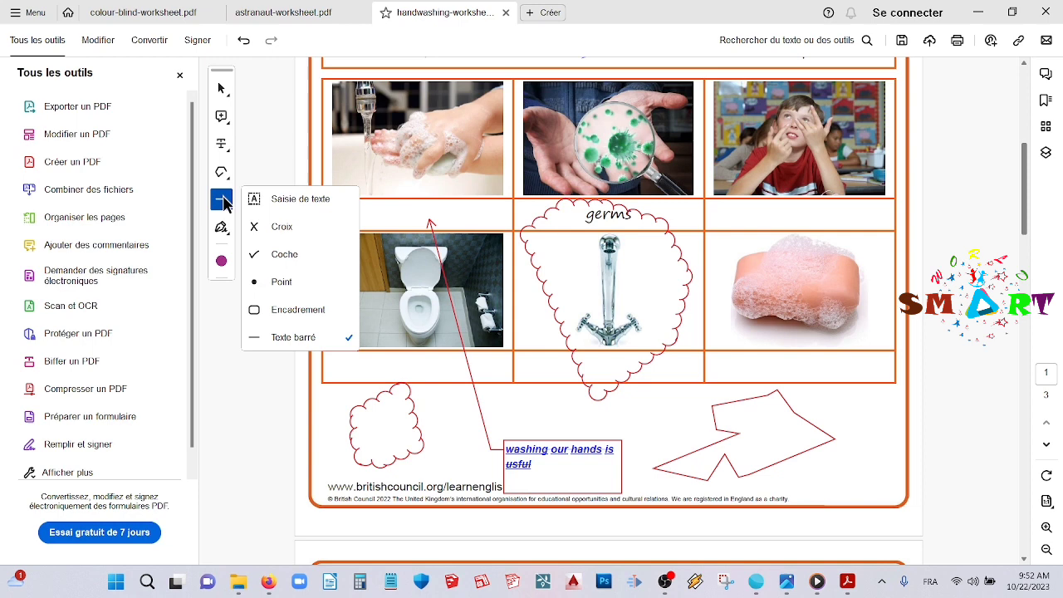
left_click(309, 200)
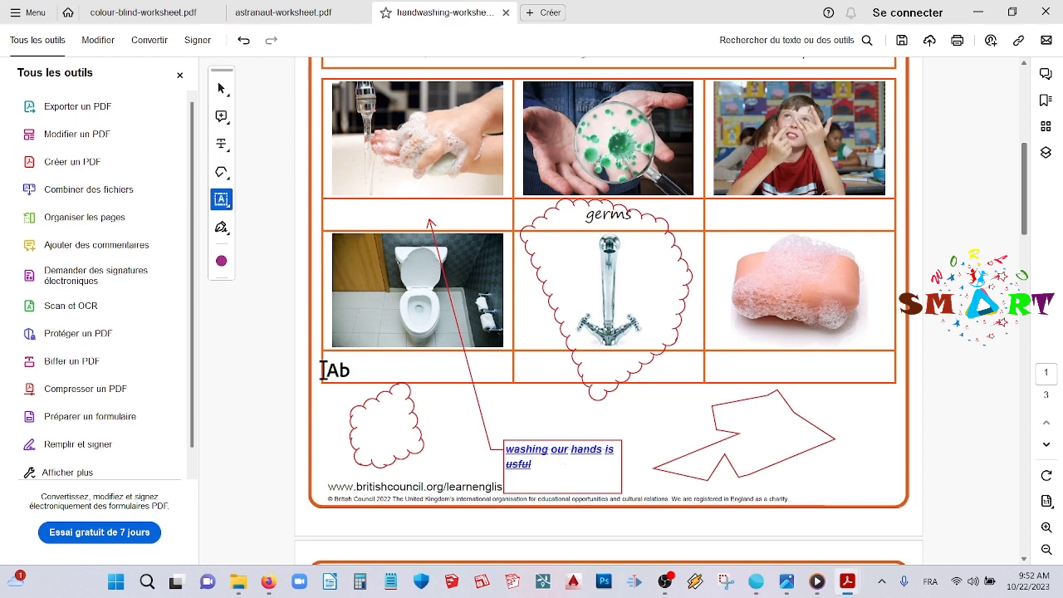
scroll(395, 363, "up", 3)
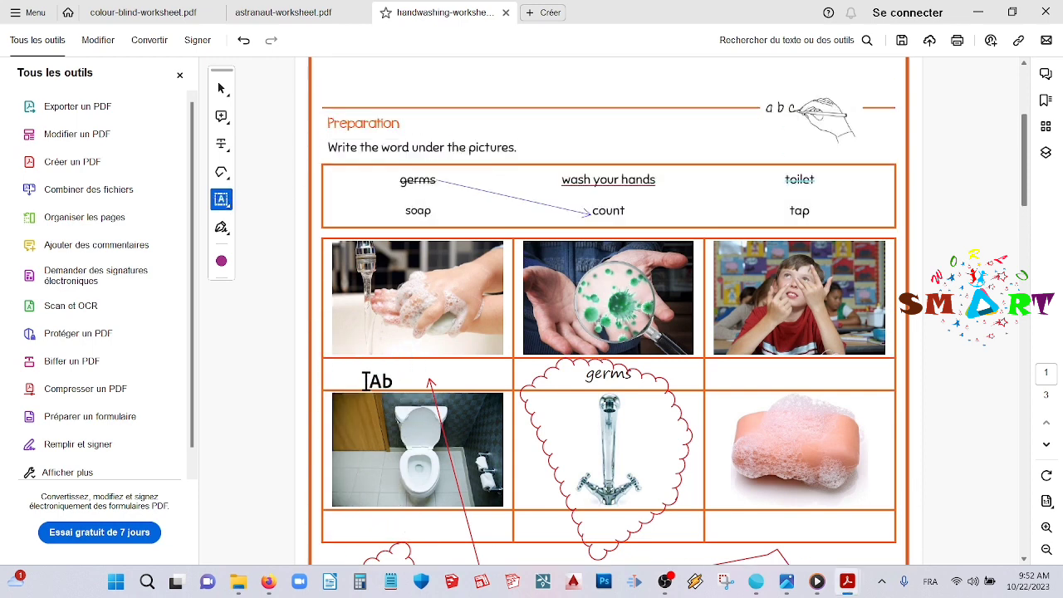
left_click(358, 374)
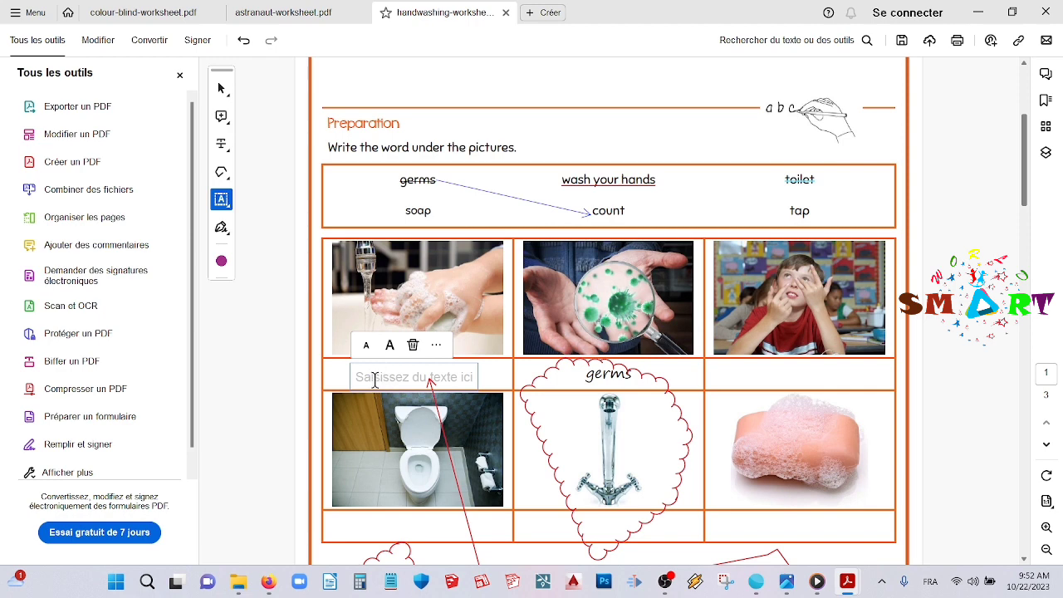
left_click(481, 134)
left_click(592, 134)
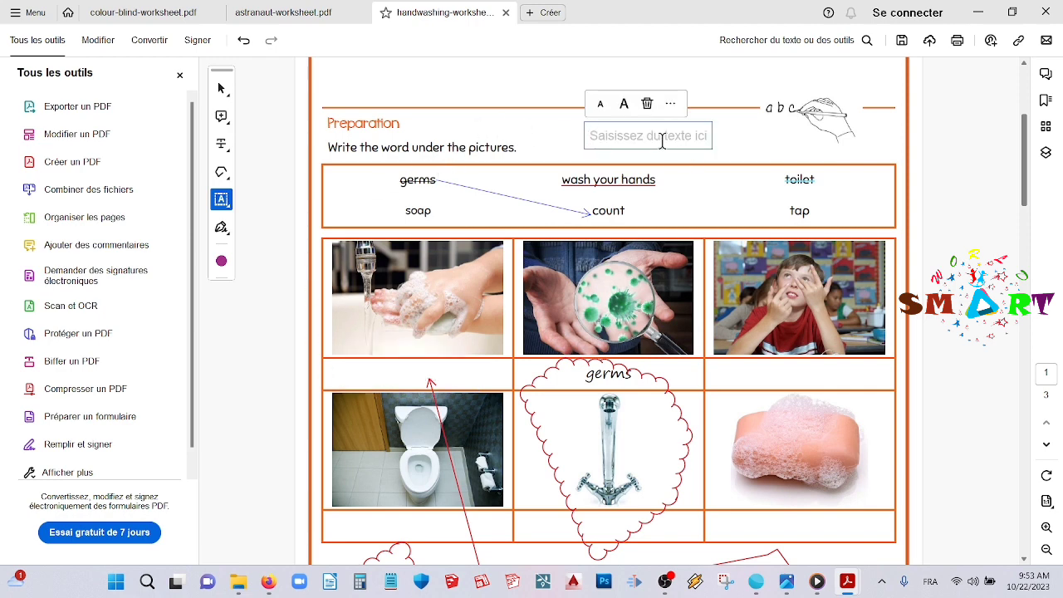
type("dfhgrfjhff")
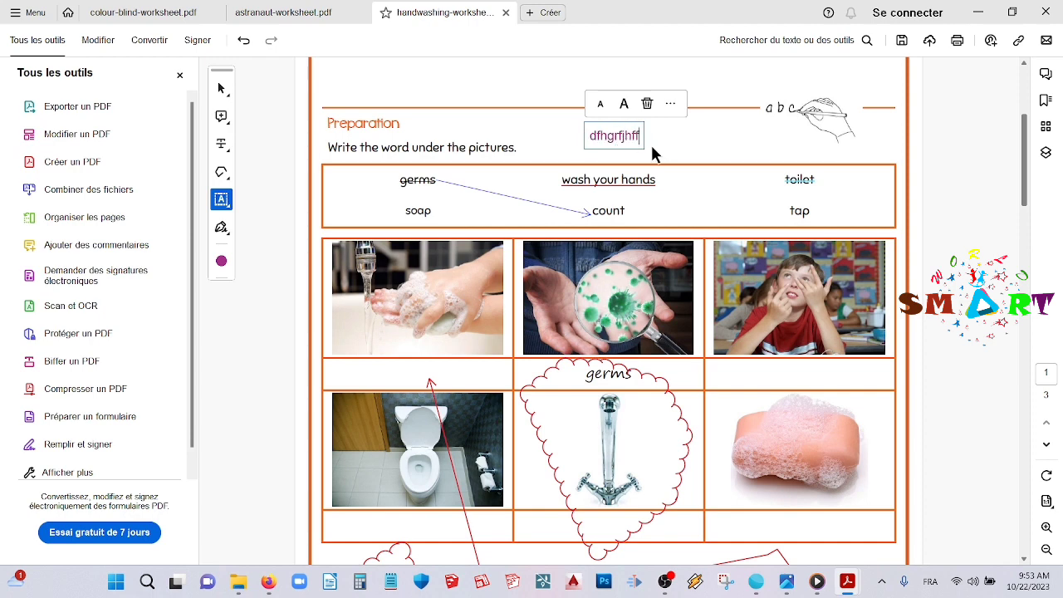
Recolour the new text yellow with the Couleur picker.
left_click(221, 262)
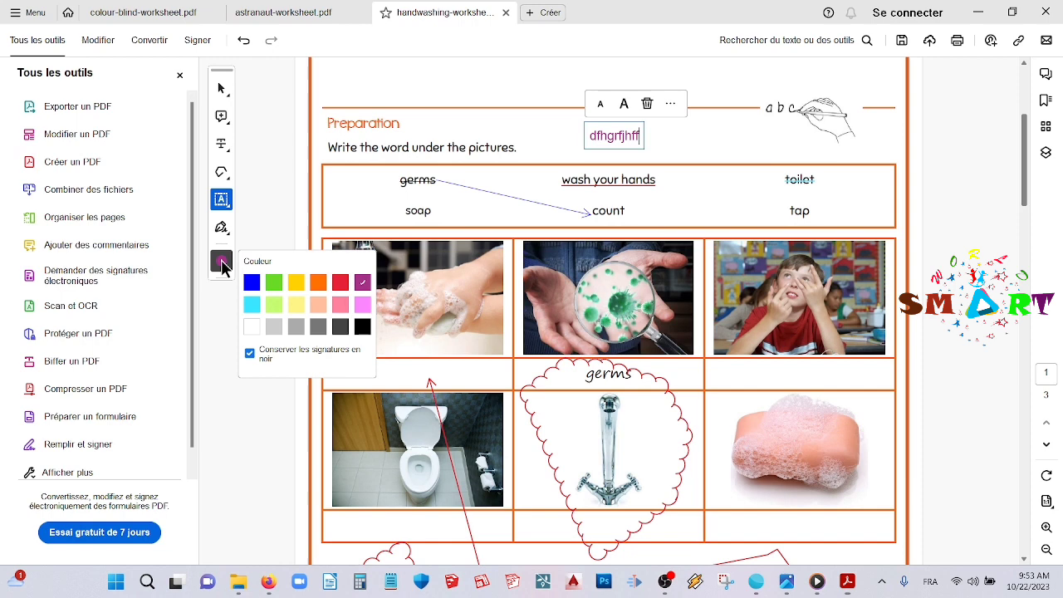
left_click(296, 282)
left_click(296, 306)
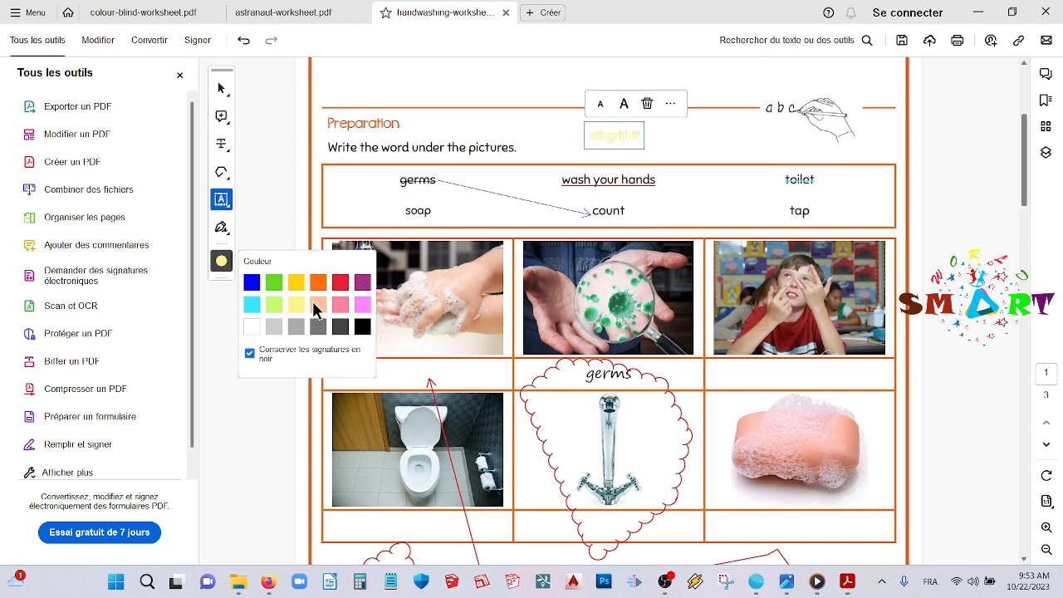
right_click(266, 180)
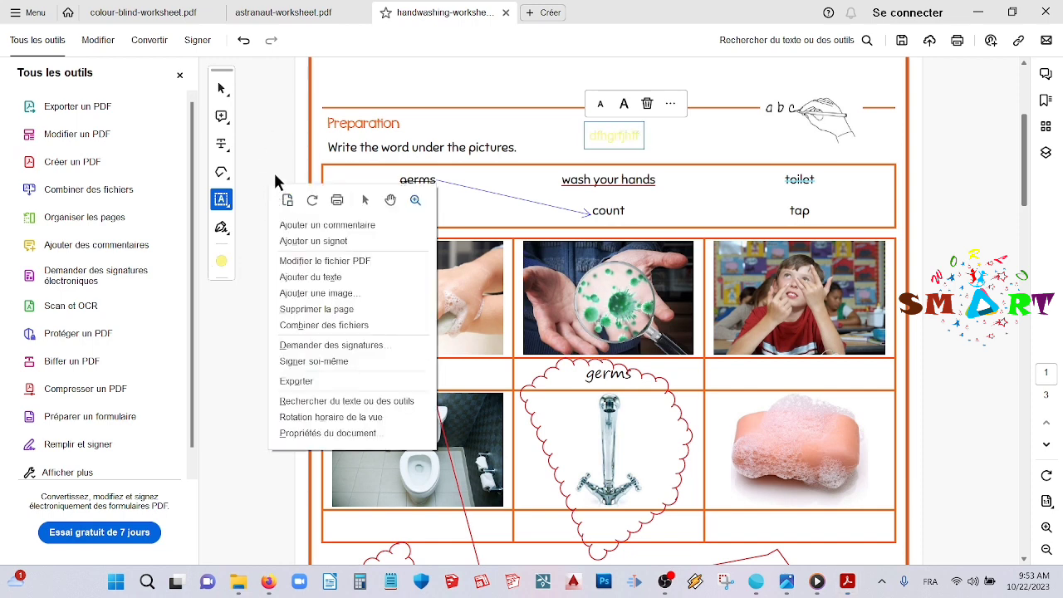
key("Escape")
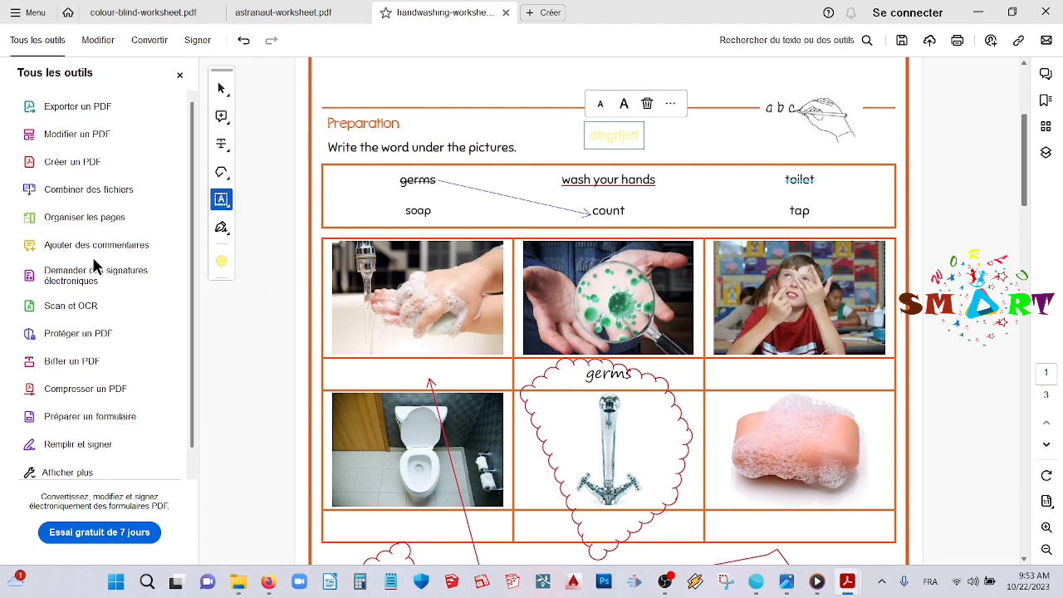
Choose the Croix mark and move to the What's the order? exercise on page 2.
left_click(221, 200)
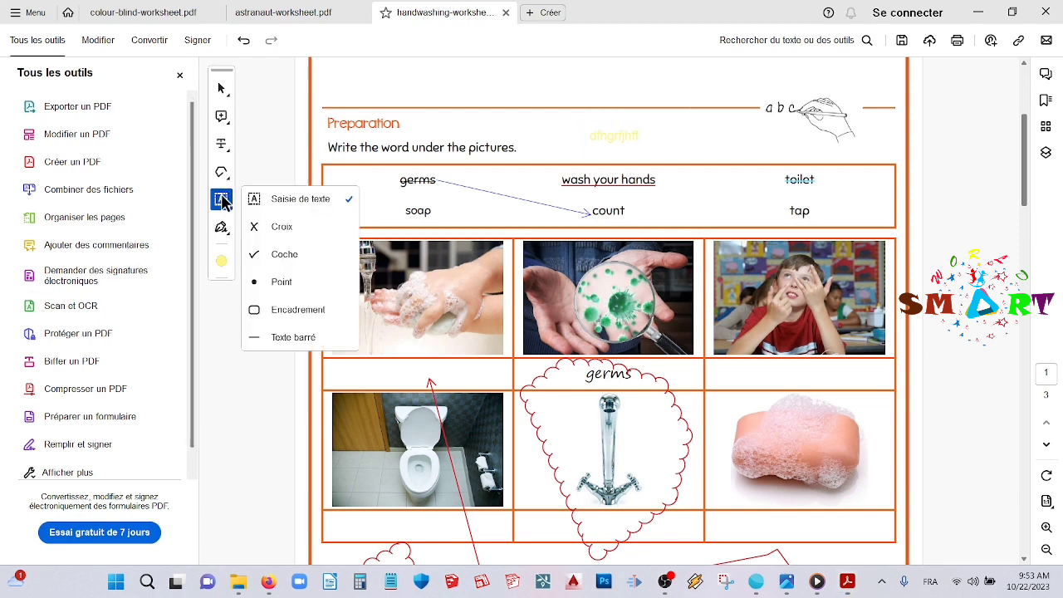
left_click(275, 226)
scroll(498, 493, "down", 2)
scroll(499, 493, "down", 3)
scroll(481, 456, "down", 5)
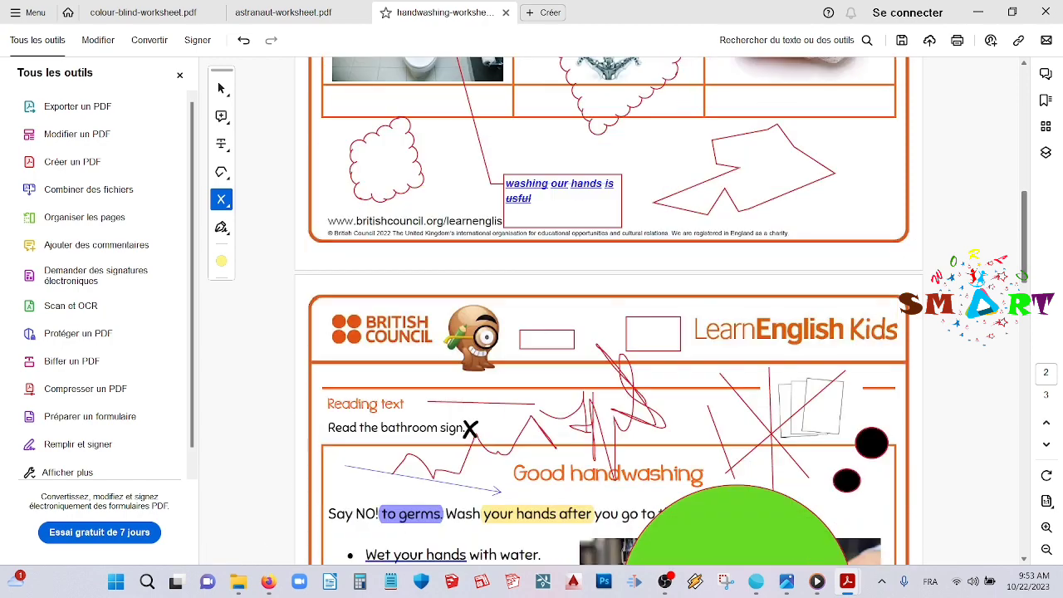
scroll(466, 427, "down", 3)
scroll(466, 428, "down", 3)
scroll(464, 424, "down", 5)
scroll(449, 436, "down", 1)
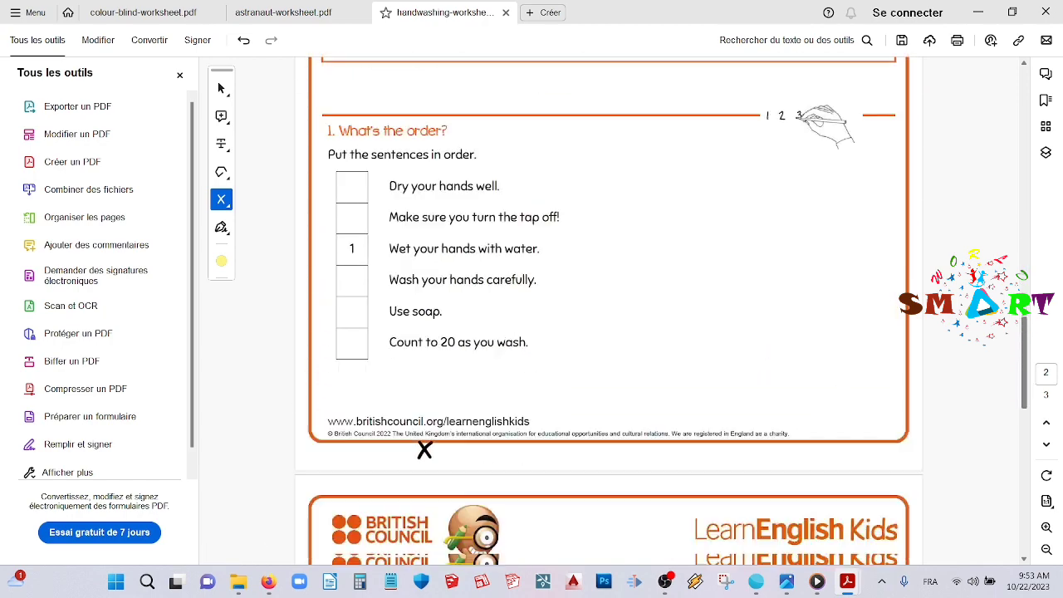
scroll(424, 448, "down", 2)
scroll(424, 446, "down", 2)
scroll(424, 427, "up", 2)
scroll(424, 413, "down", 4)
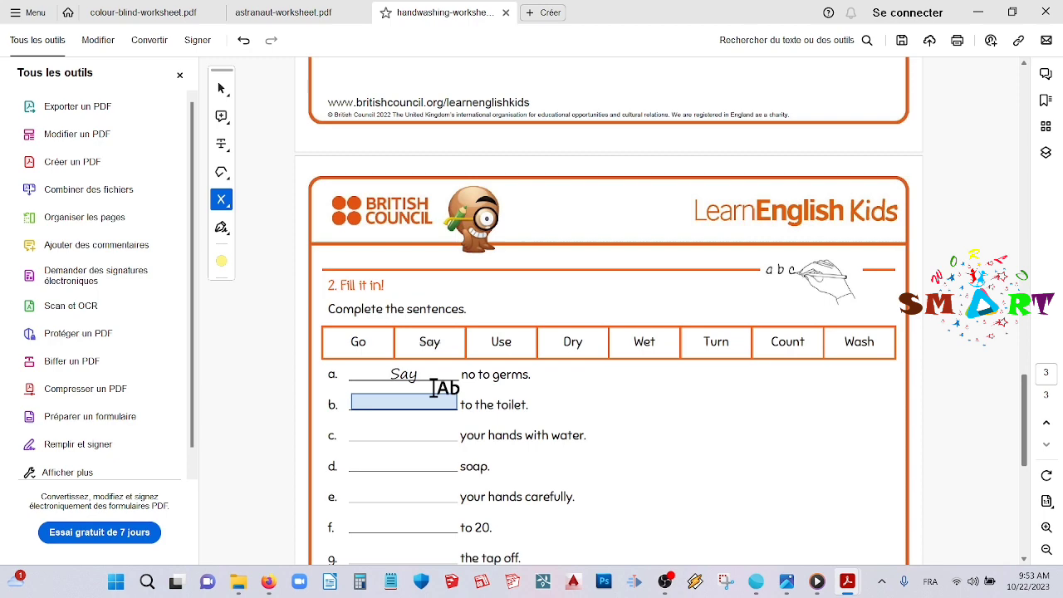
scroll(443, 387, "down", 5)
scroll(434, 384, "down", 3)
scroll(460, 396, "up", 3)
scroll(445, 381, "up", 7)
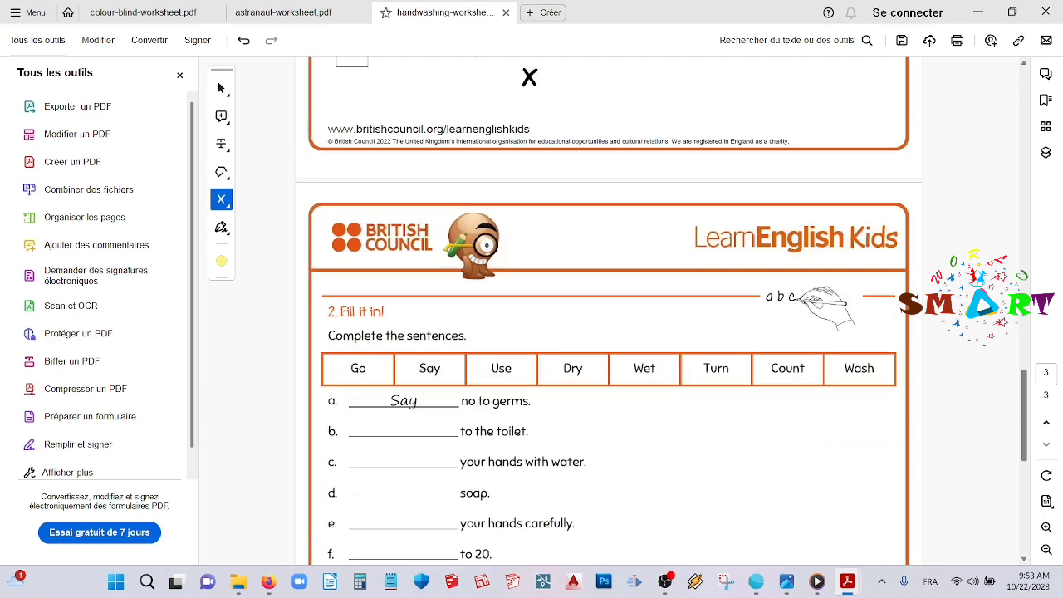
scroll(526, 74, "up", 3)
scroll(467, 118, "up", 2)
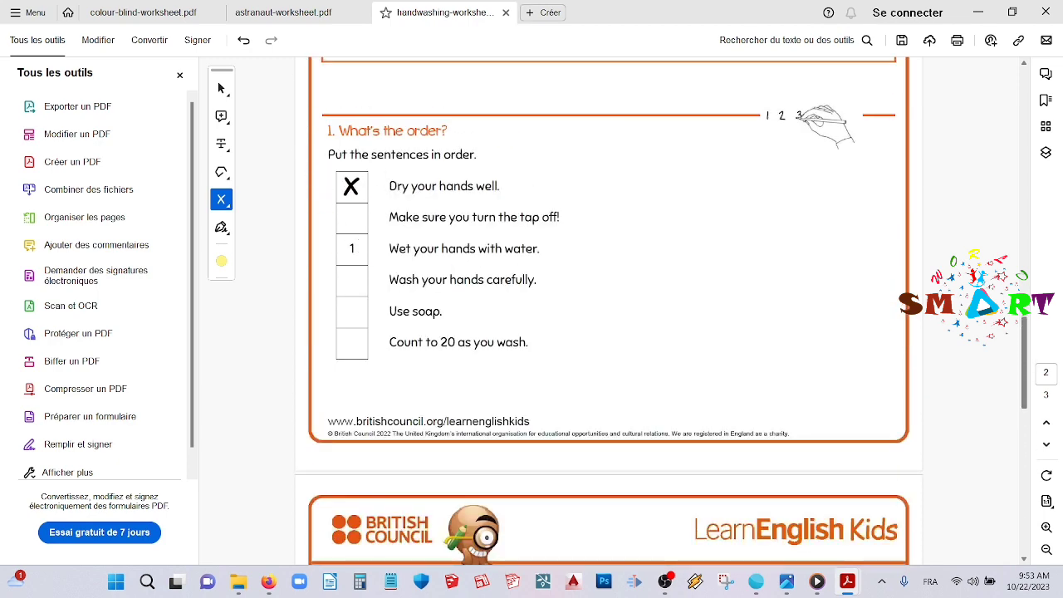
Put cross marks in the exercise's first answer boxes.
left_click(350, 186)
left_click(349, 216)
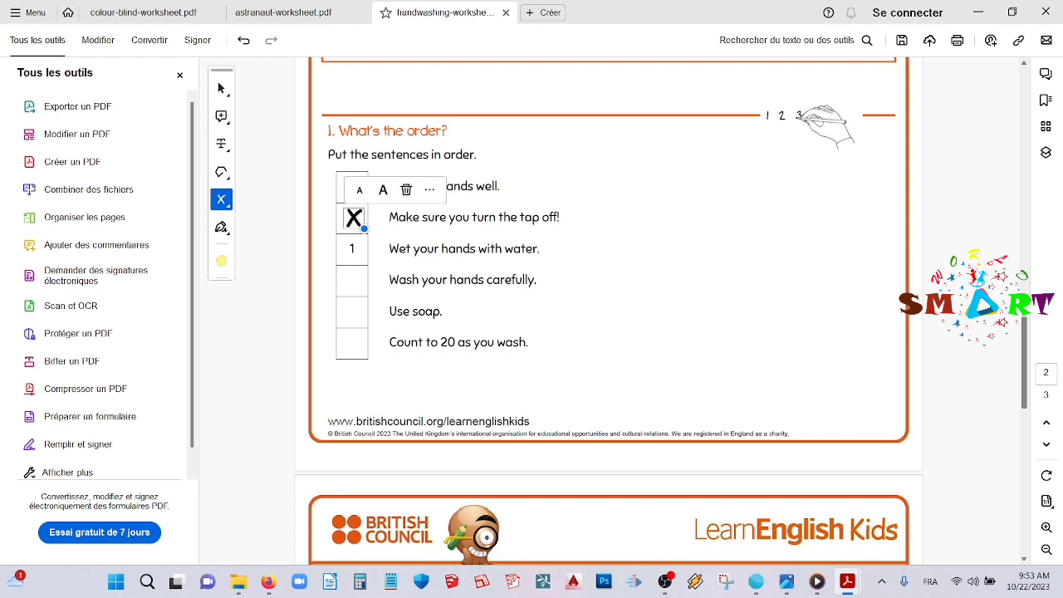
left_click(352, 248)
left_click(351, 285)
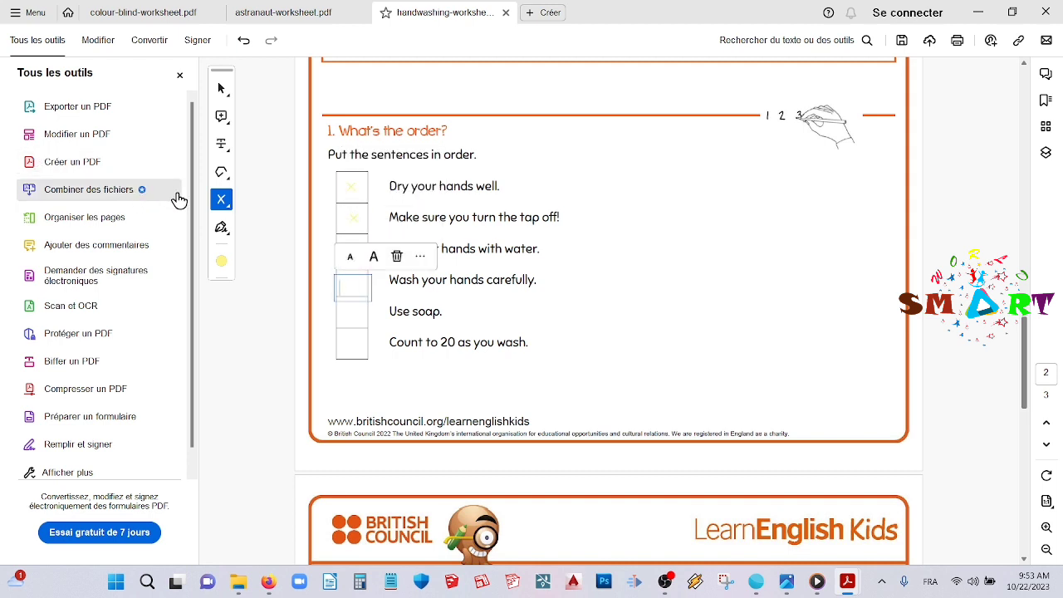
left_click(221, 199)
Switch to Coche and place tick marks in the fourth to sixth answer boxes.
left_click(284, 256)
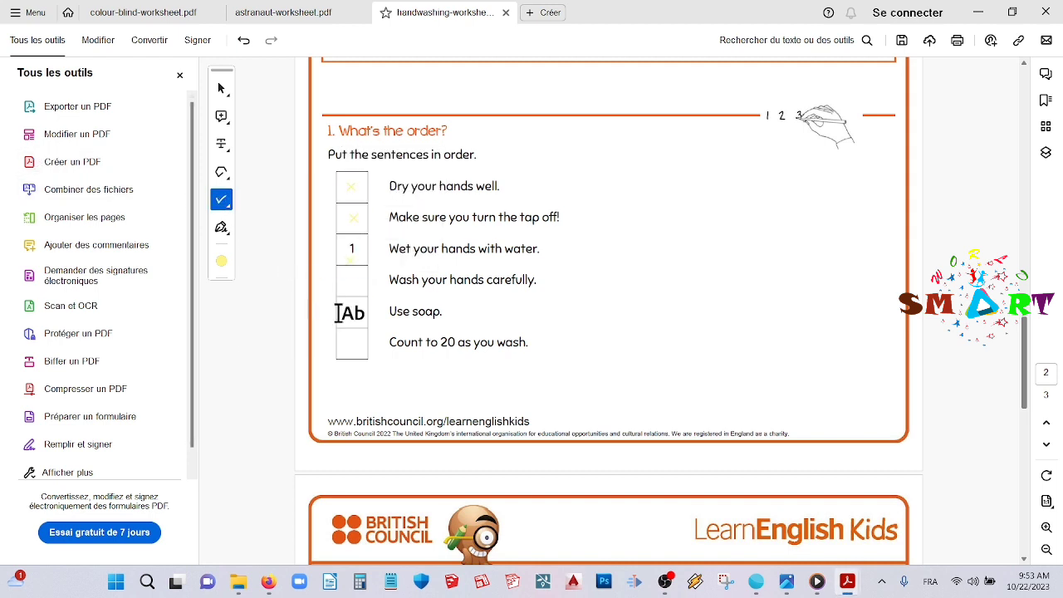
left_click(351, 316)
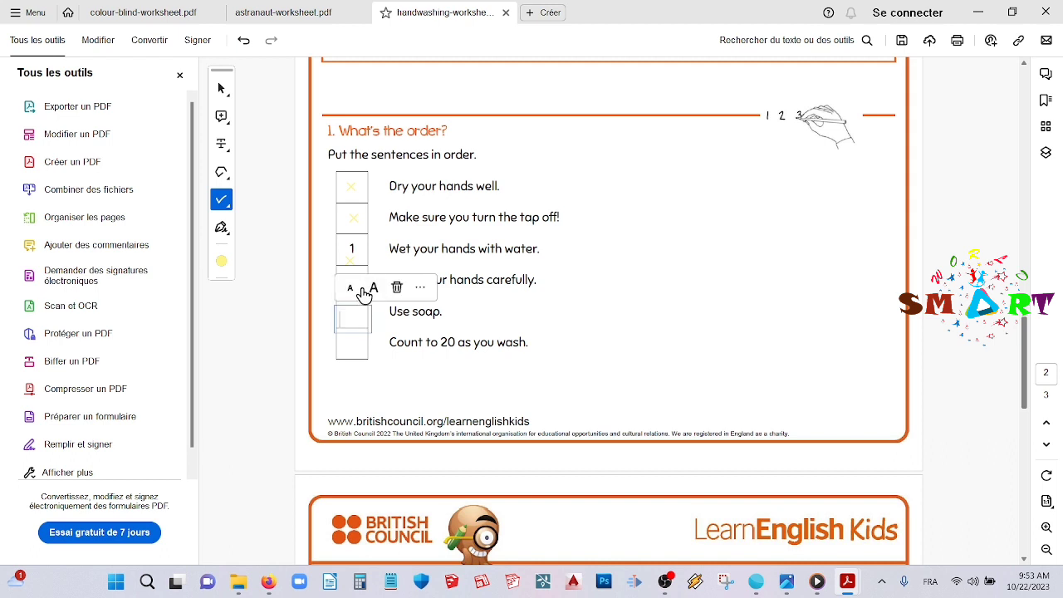
right_click(314, 307)
key("Escape")
left_click(281, 272)
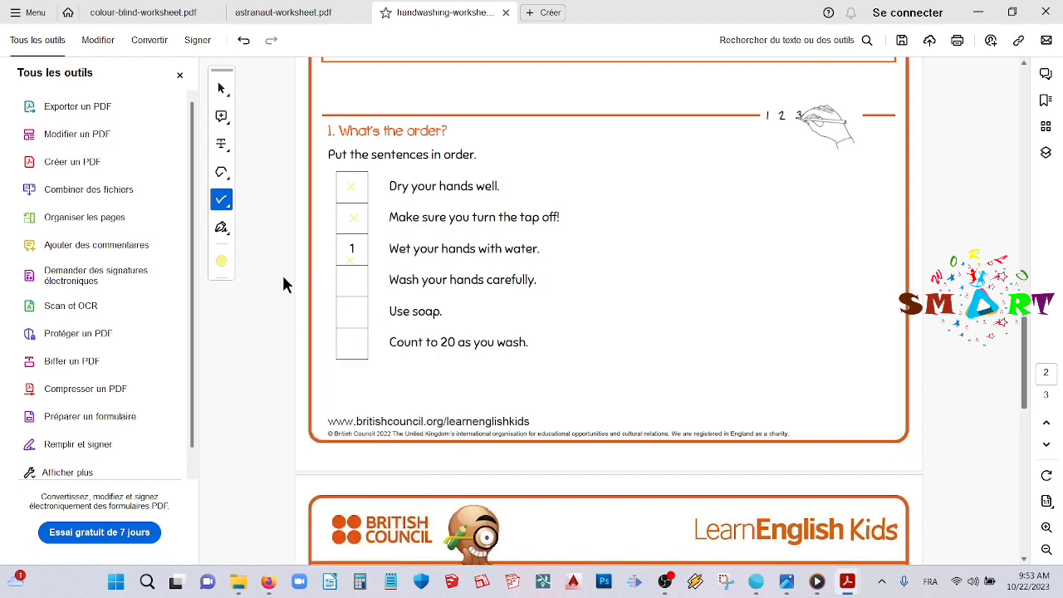
left_click(353, 284)
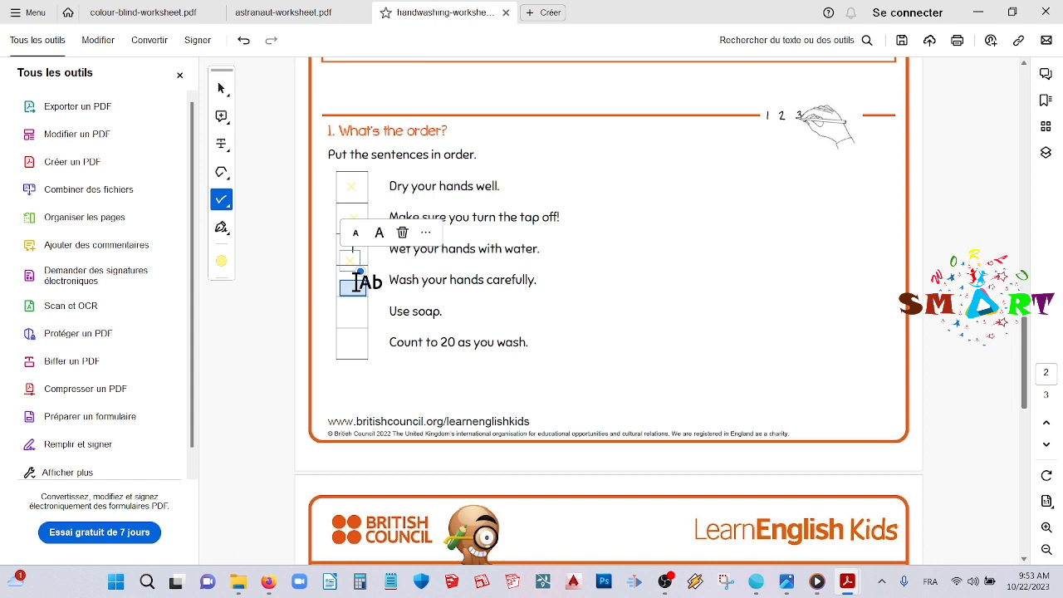
left_click(351, 350)
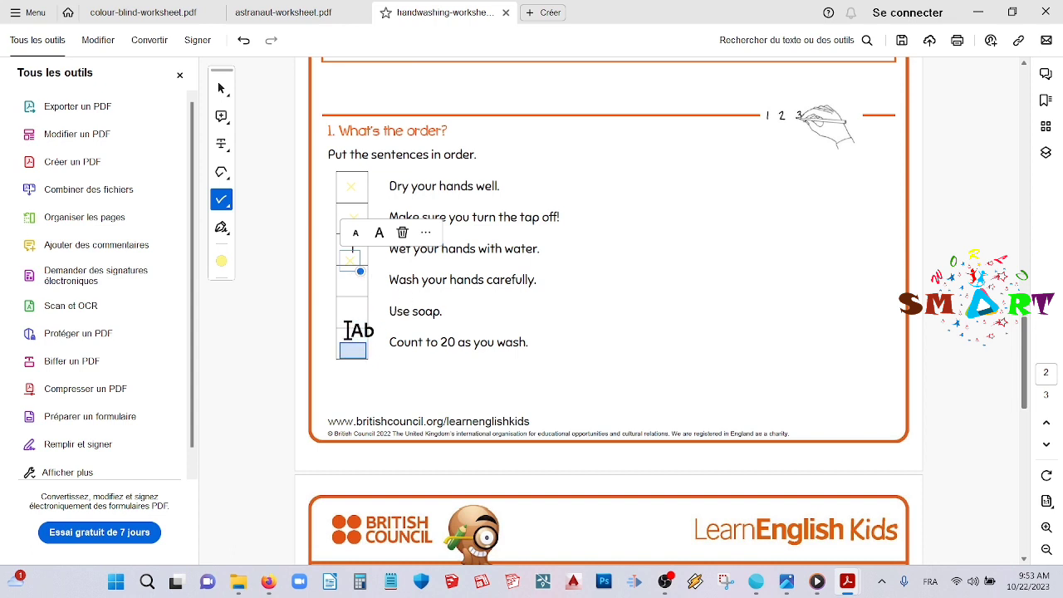
Scatter yellow check marks across the page around the exercise.
left_click(428, 383)
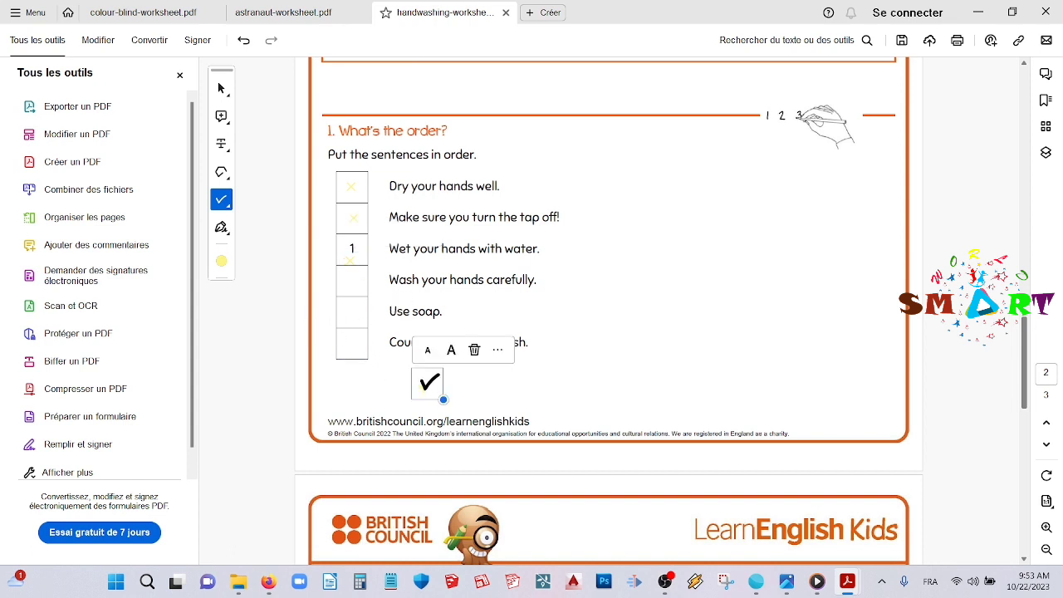
left_click(531, 386)
left_click(629, 253)
left_click(670, 339)
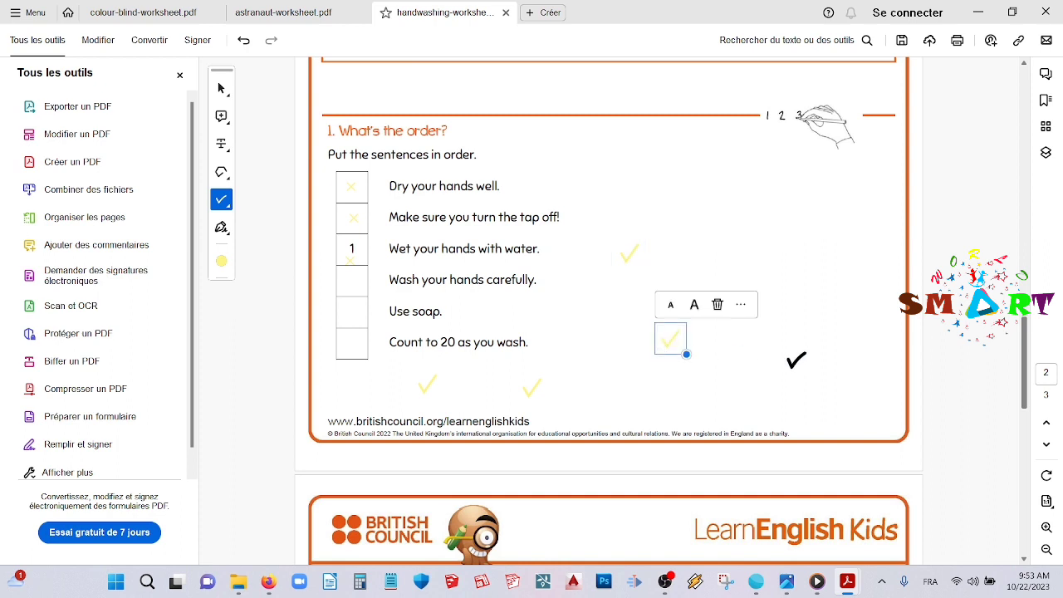
left_click(827, 340)
left_click(711, 208)
left_click(610, 309)
left_click(712, 420)
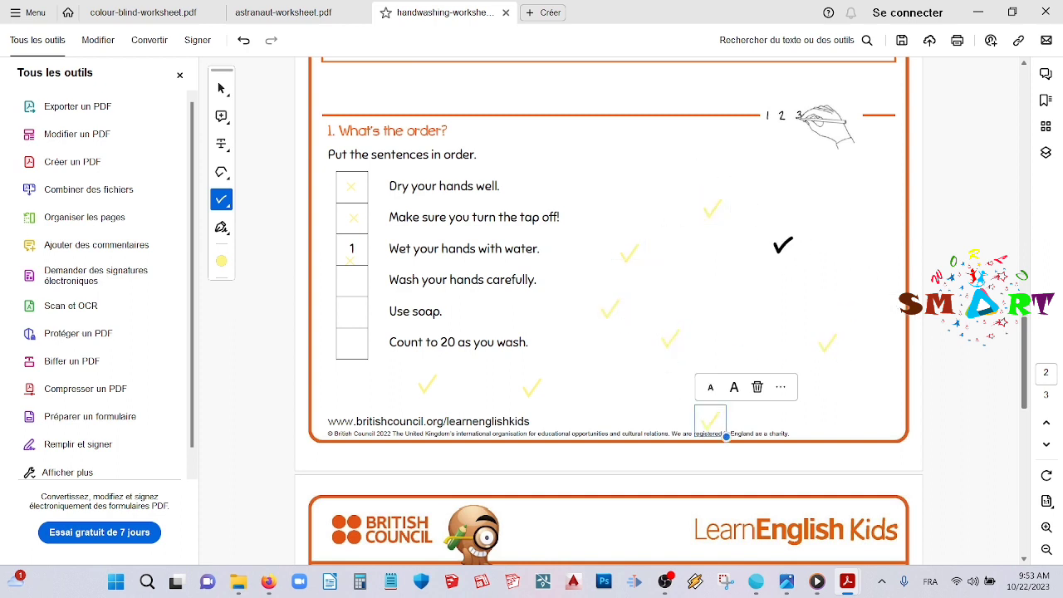
left_click(741, 258)
left_click(847, 289)
left_click(728, 352)
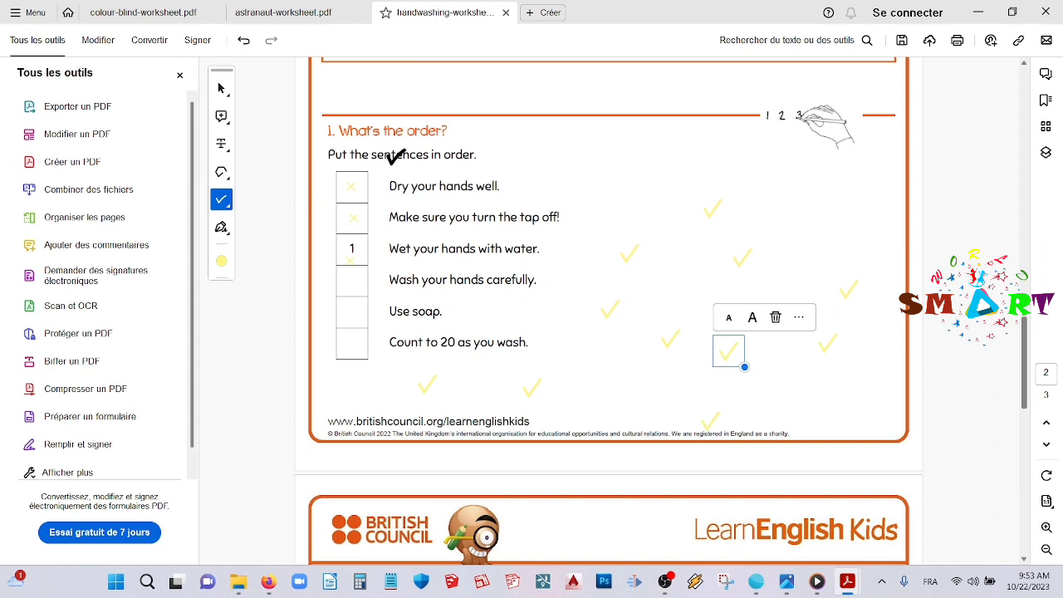
left_click(224, 202)
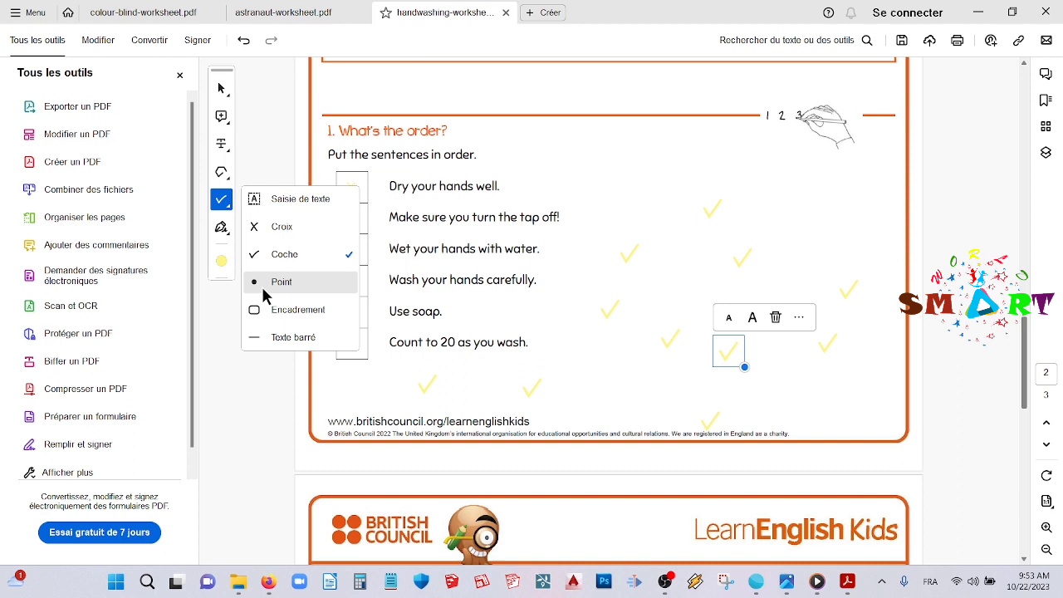
Select the Point mark and place a first yellow dot above the ordering exercise.
left_click(264, 282)
key("Escape")
key("Escape")
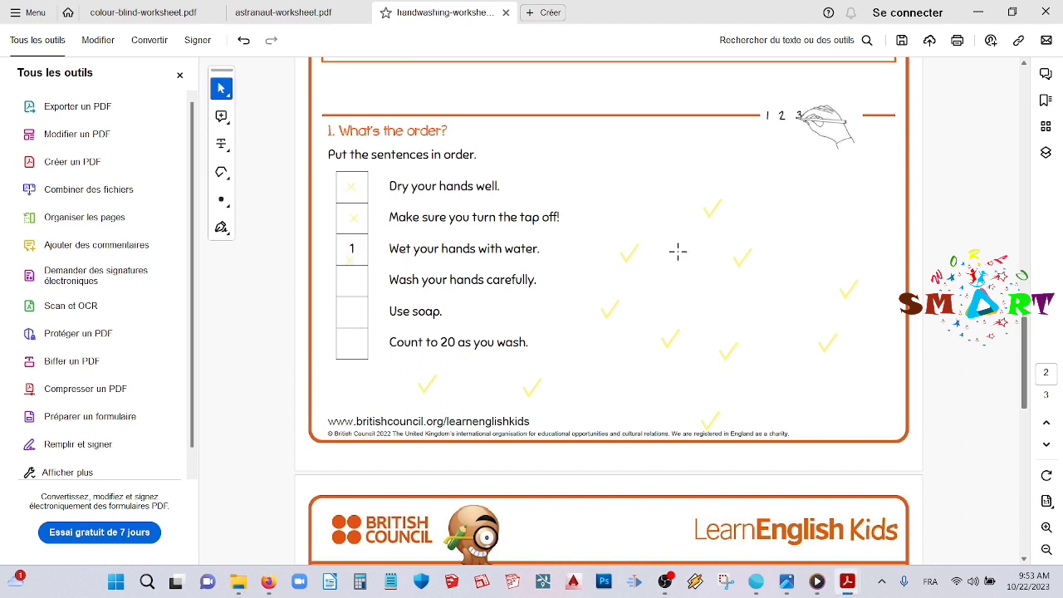
left_click(677, 251)
left_click_drag(594, 182, 688, 249)
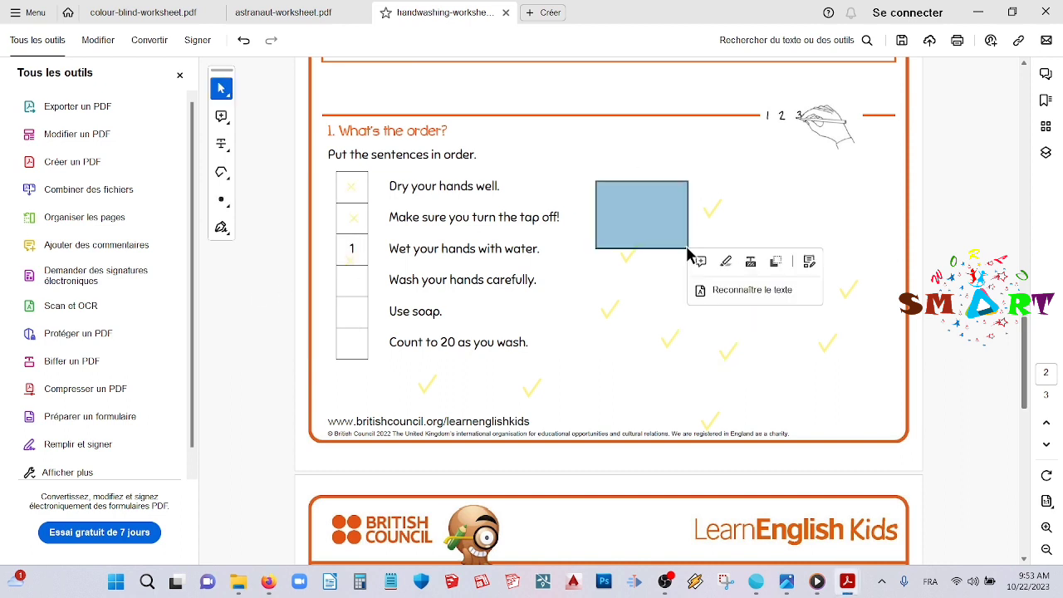
left_click(220, 199)
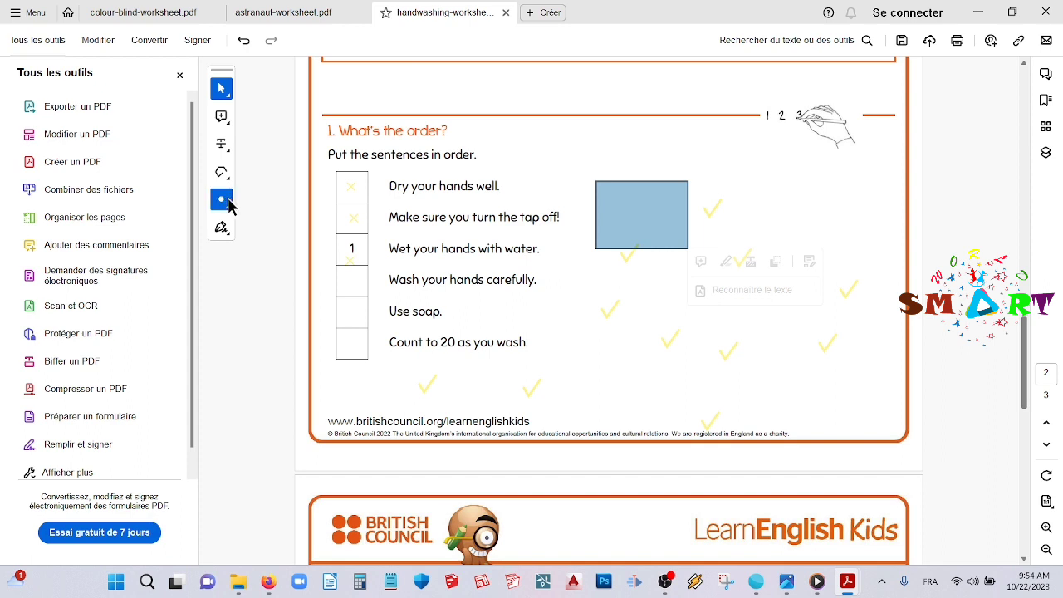
left_click(586, 147)
key("Escape")
left_click(795, 206)
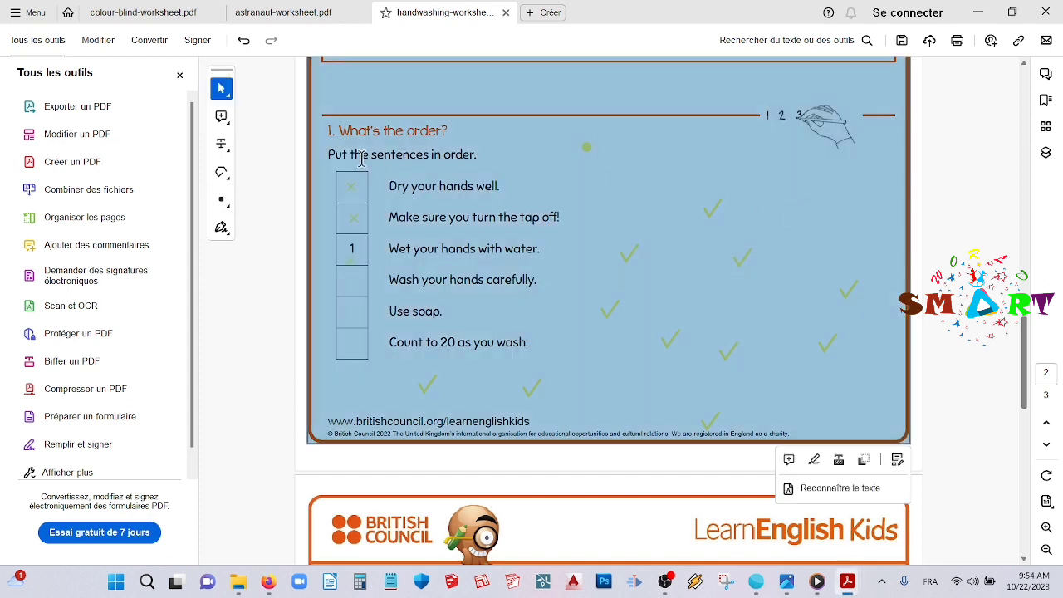
Reselect Point as the mark type, dismissing a stray page context menu.
left_click(222, 202)
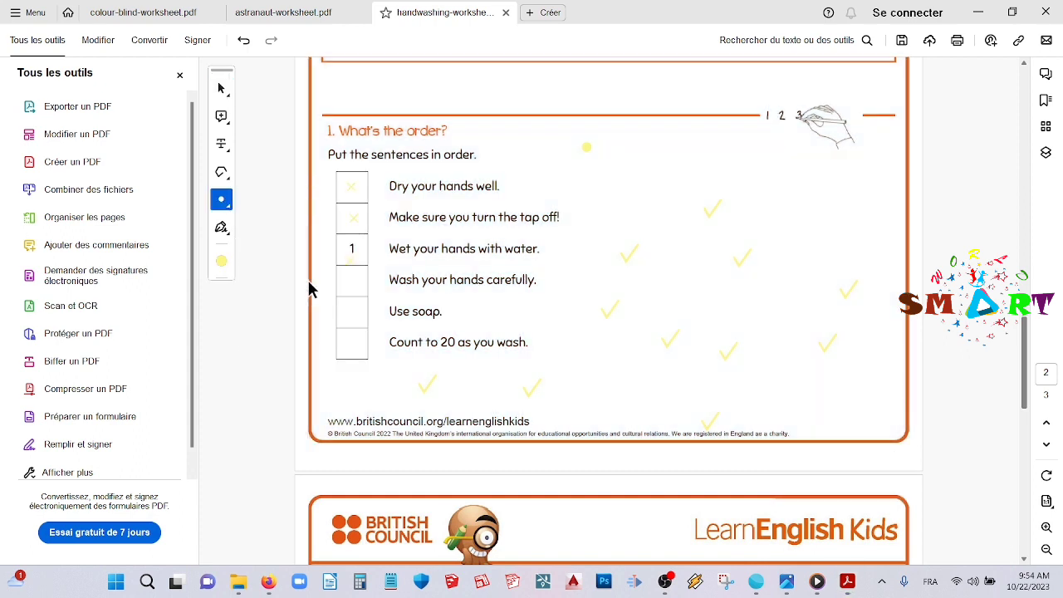
key("Escape")
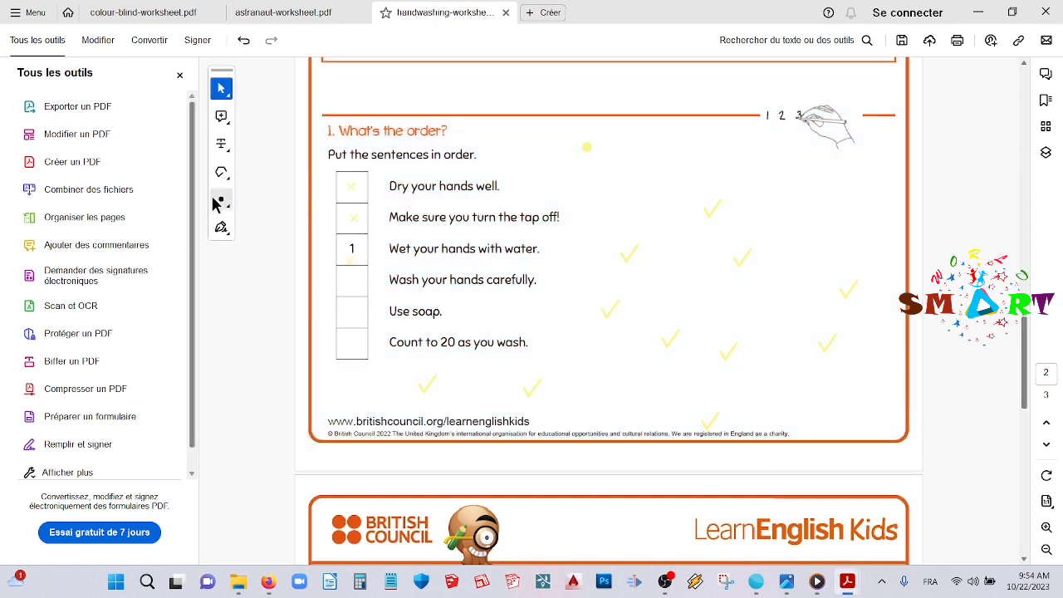
left_click(221, 199)
left_click(292, 280)
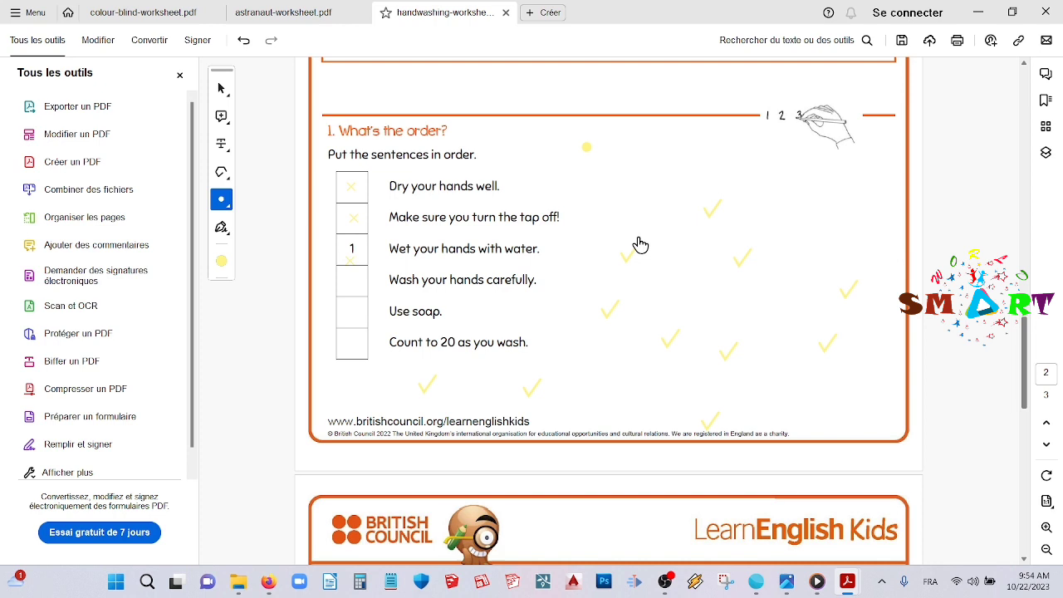
key("Escape")
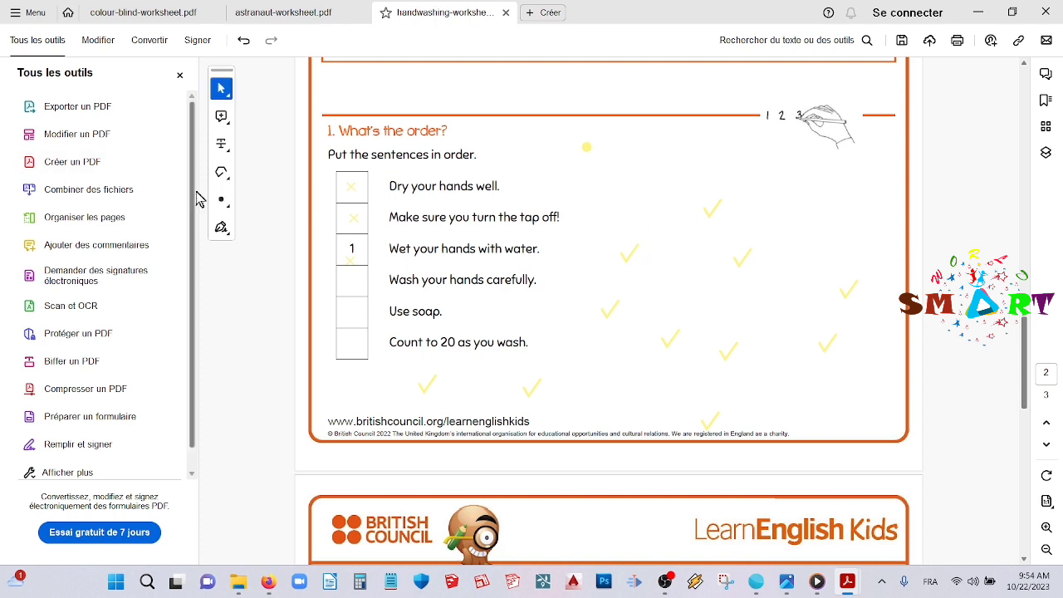
left_click(221, 199)
left_click(291, 281)
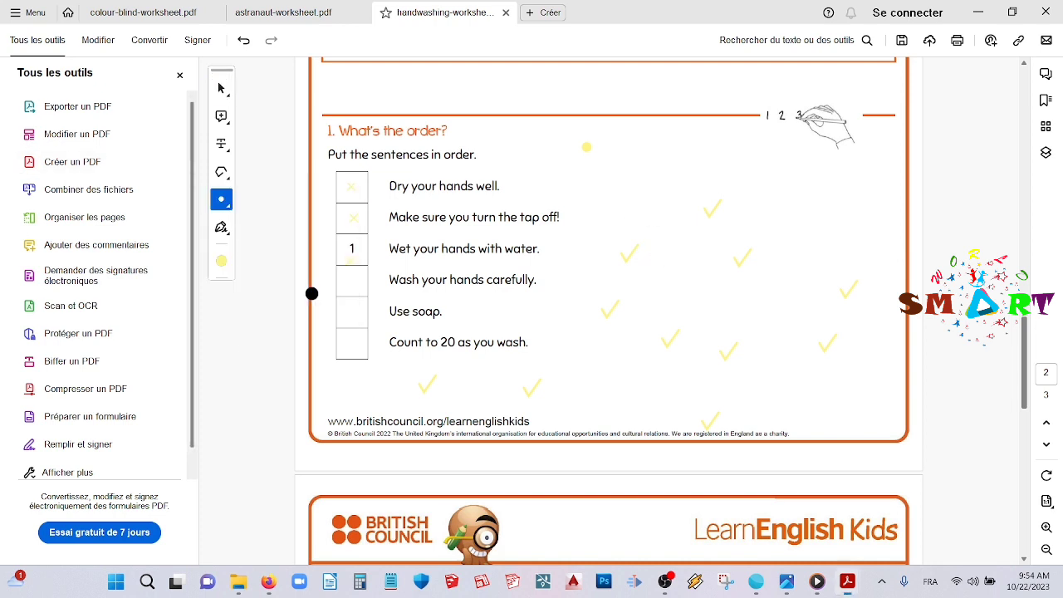
right_click(631, 164)
key("Escape")
Scatter five yellow dots around the 'What's the order?' sentences, then switch to blue and add one.
left_click(643, 209)
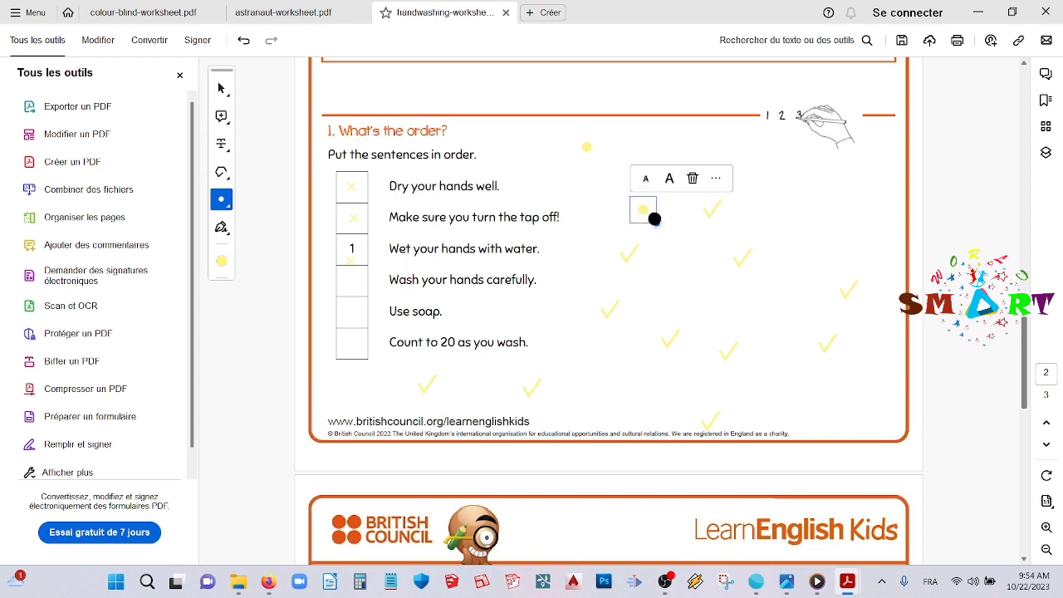
left_click(700, 277)
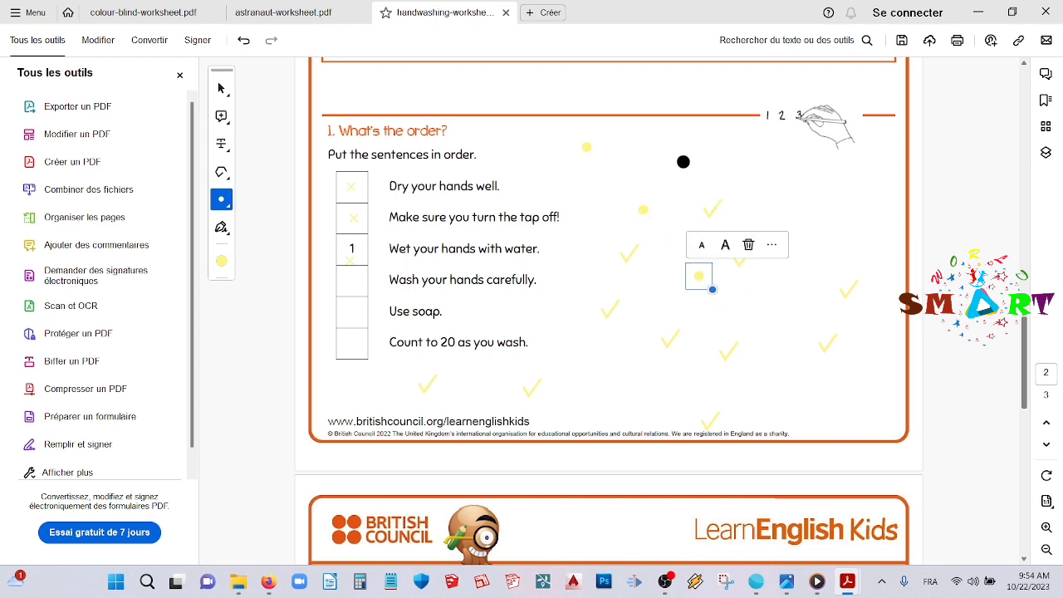
left_click(683, 161)
left_click(591, 227)
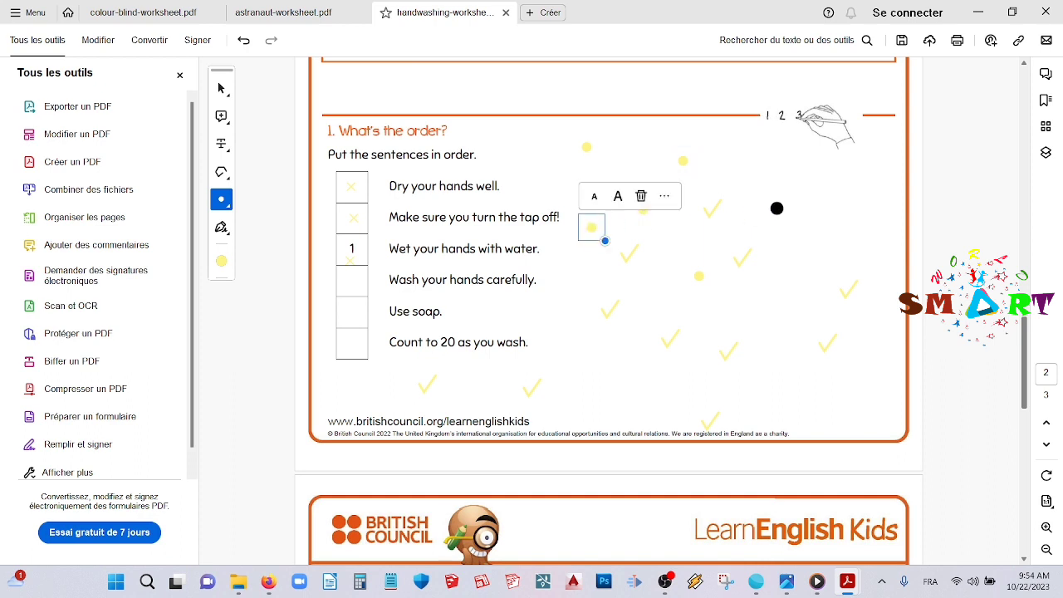
left_click(777, 206)
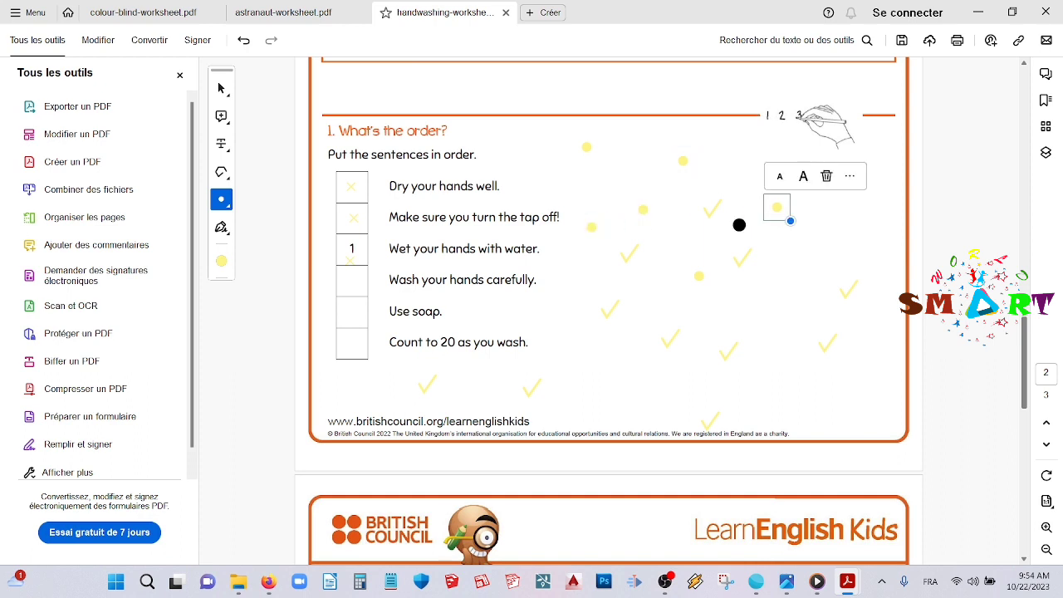
left_click(221, 262)
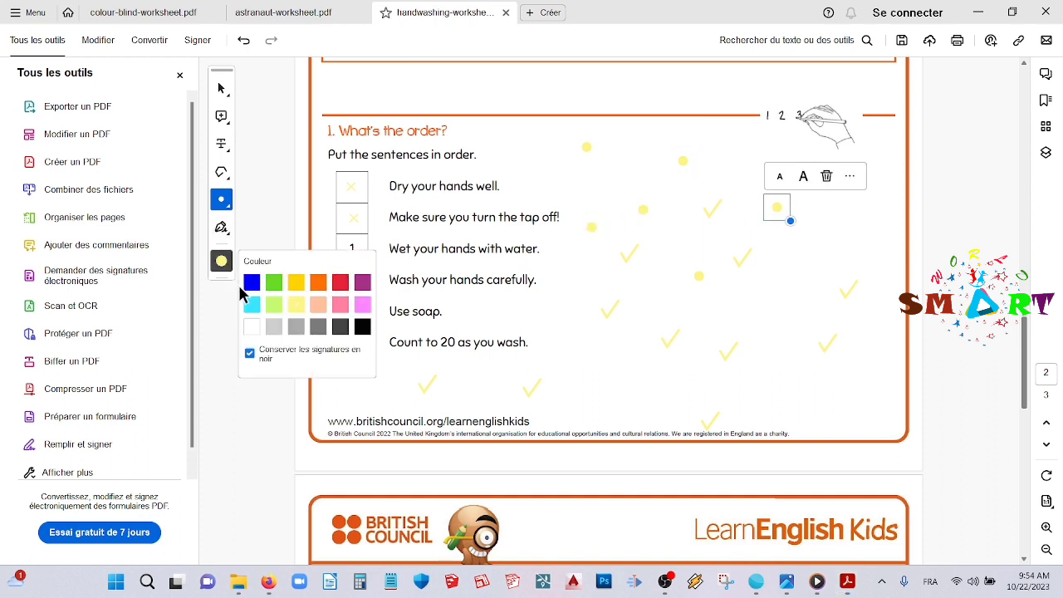
left_click(546, 160)
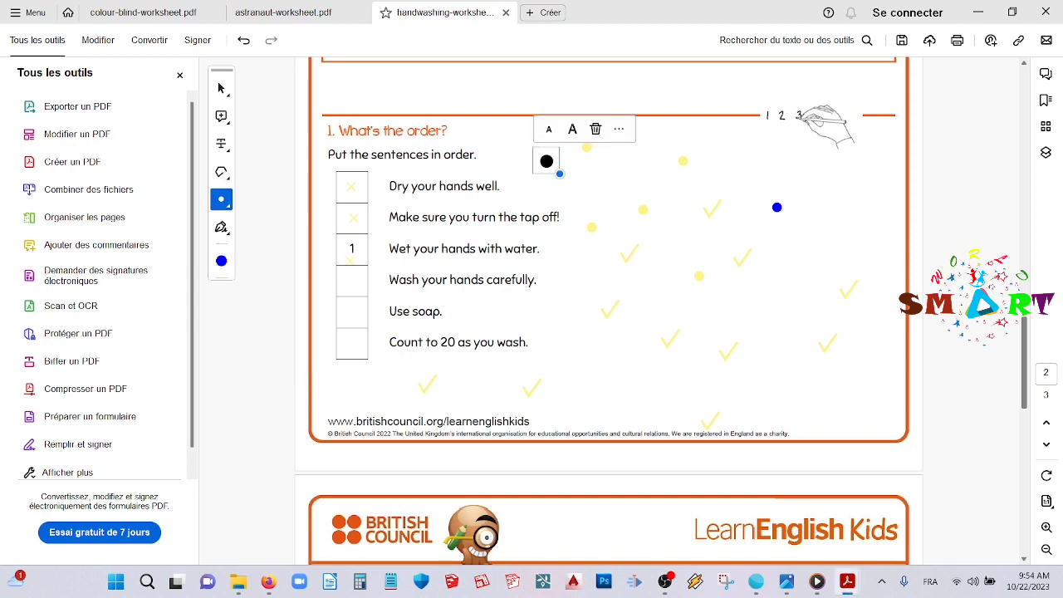
Draw a blue Encadrement box in Good handwashing and fit it around 'Wash your hands carefully.'.
left_click(224, 200)
left_click(304, 309)
scroll(439, 313, "up", 1)
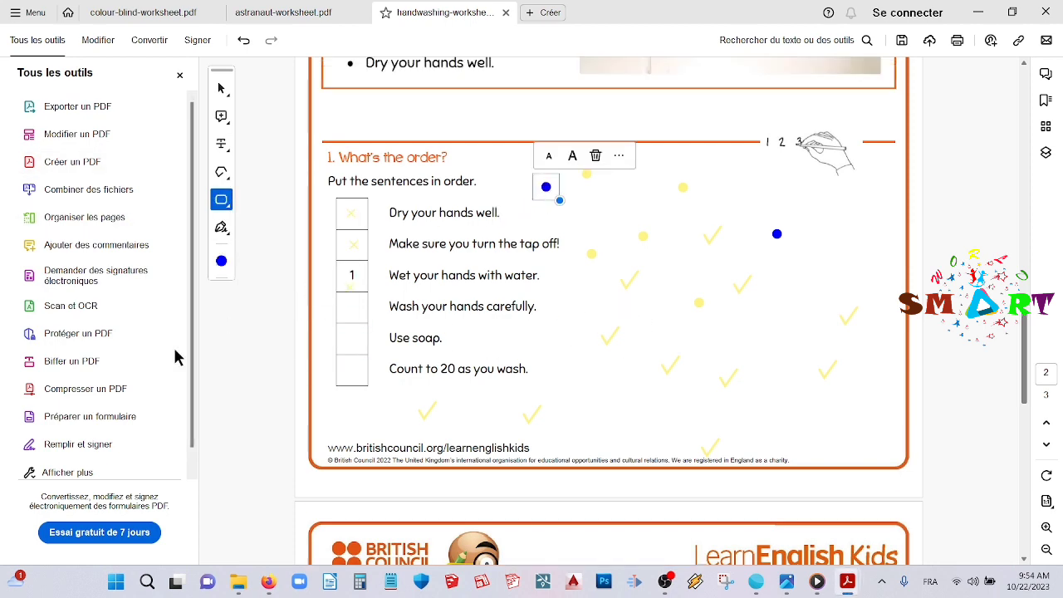
scroll(793, 408, "up", 3)
scroll(393, 540, "up", 3)
scroll(426, 453, "up", 2)
scroll(362, 402, "up", 1)
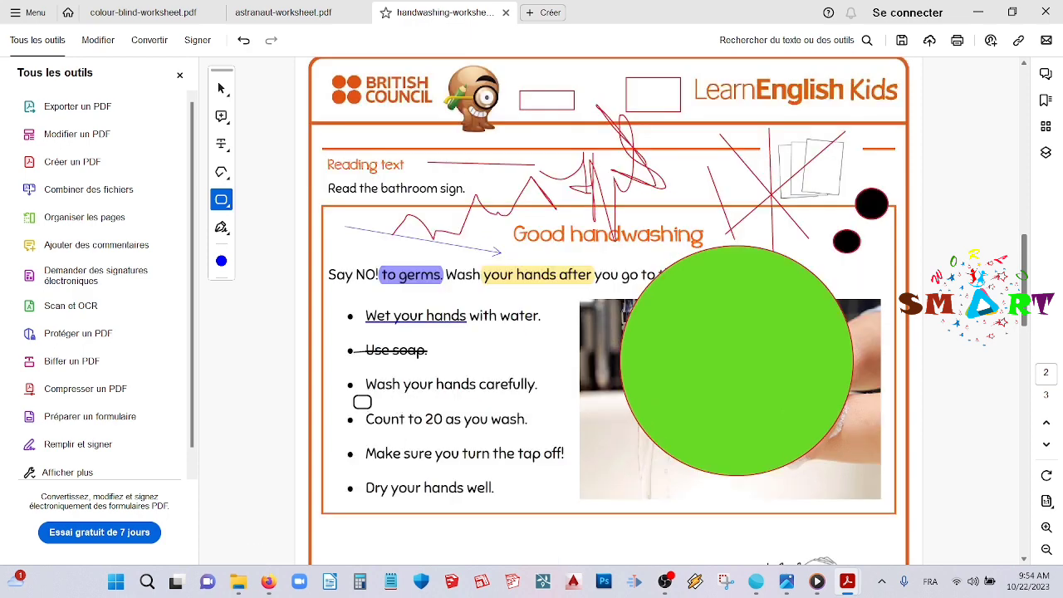
mouse_move(326, 355)
left_mouse_down()
mouse_move(375, 400)
mouse_move(465, 454)
left_mouse_up()
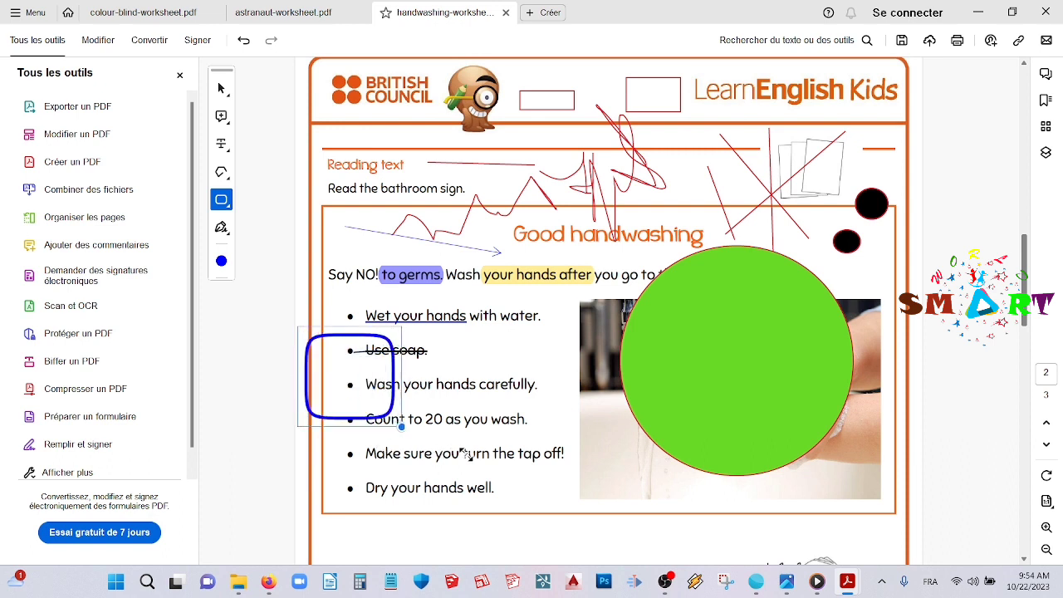
left_click_drag(313, 335, 397, 371)
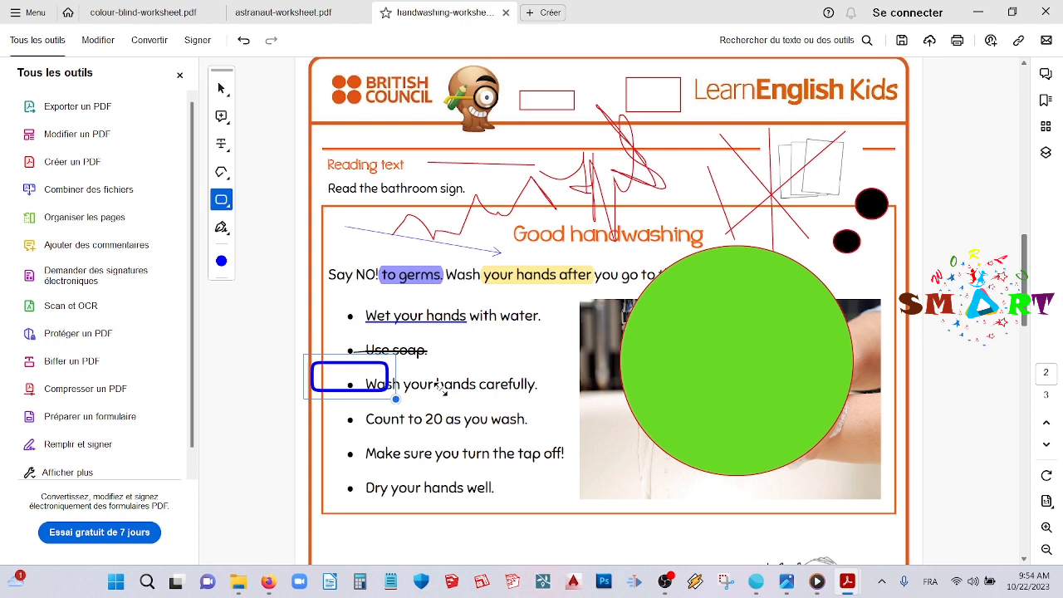
mouse_move(397, 371)
left_mouse_down()
mouse_move(372, 394)
mouse_move(680, 420)
left_mouse_up()
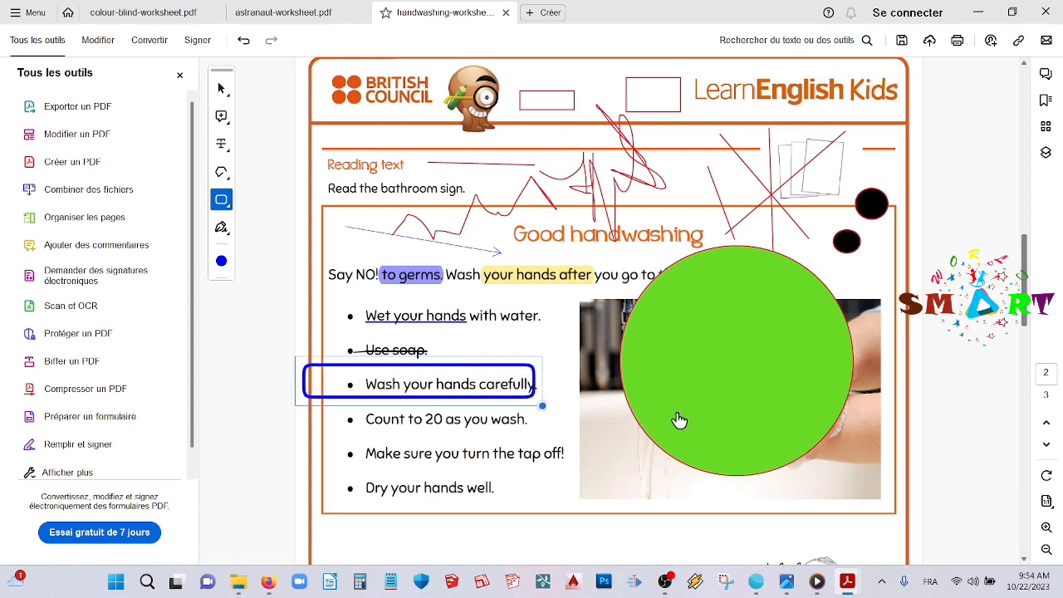
mouse_move(402, 384)
left_mouse_down()
mouse_move(449, 383)
mouse_move(426, 384)
left_mouse_up()
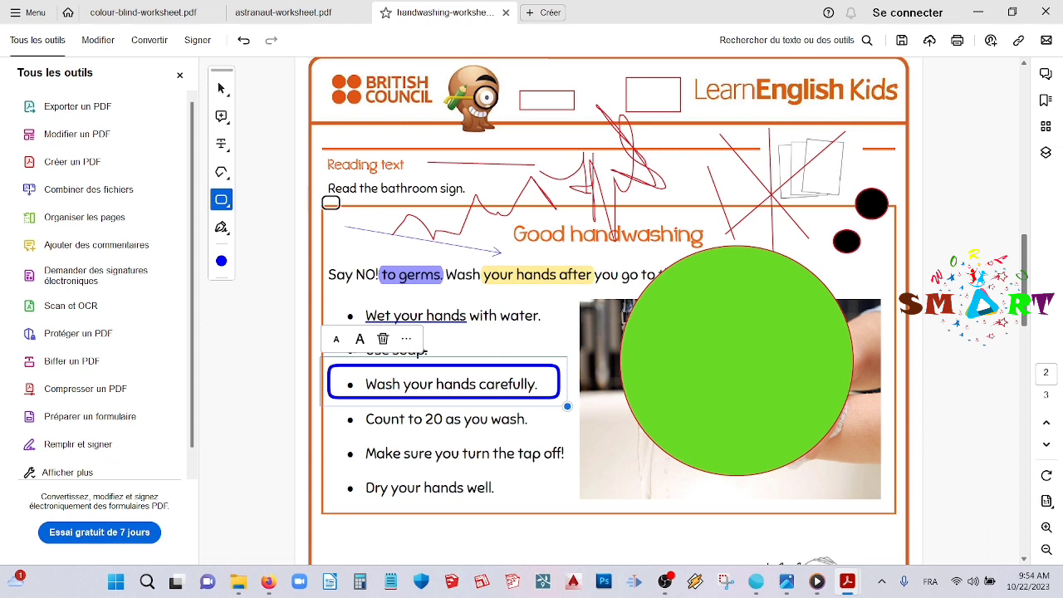
Draw a blue strike line on the 'Count to 20' bullet, stretching it past the photo's right edge.
left_click(226, 207)
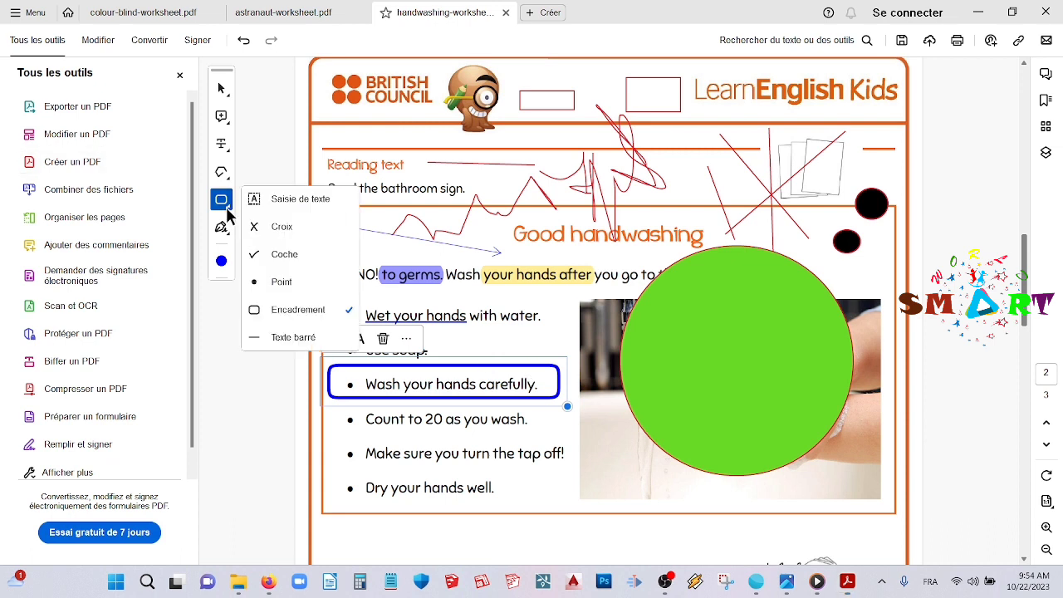
left_click(329, 333)
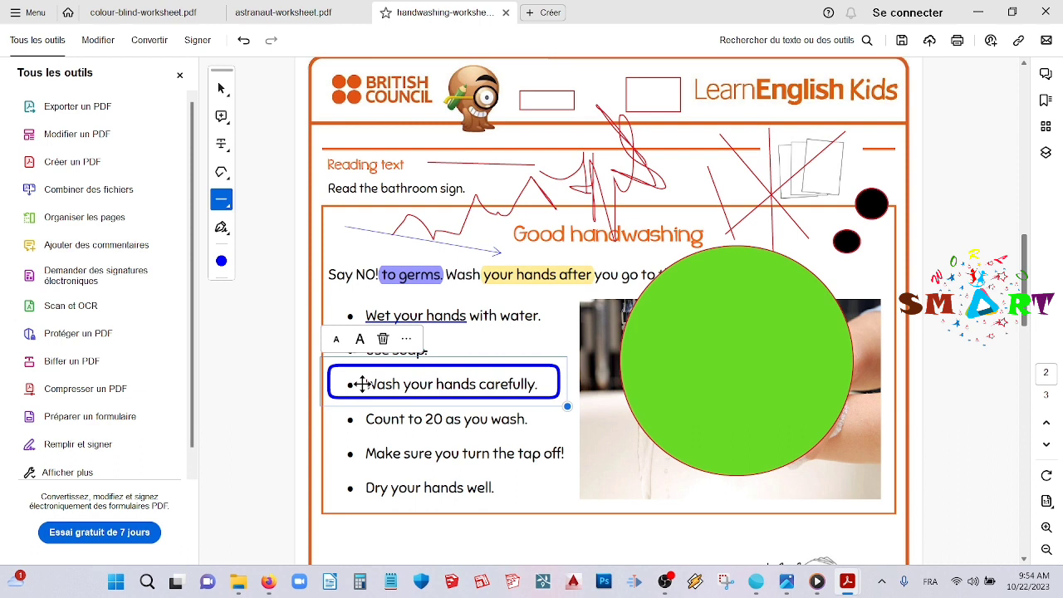
scroll(386, 459, "down", 1)
scroll(384, 460, "down", 1)
left_click_drag(358, 366, 491, 366)
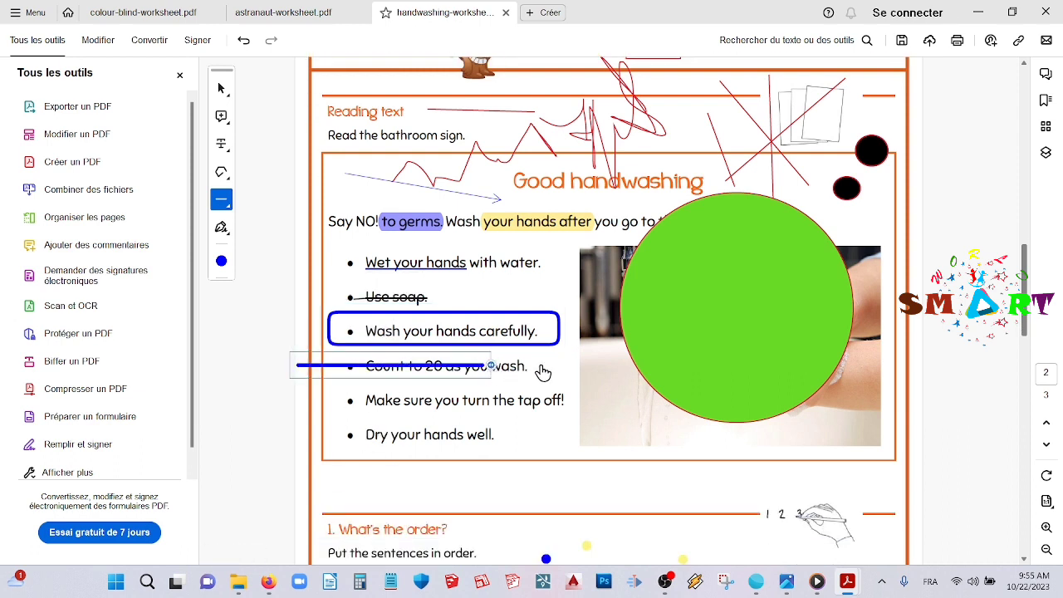
left_click_drag(490, 366, 591, 372)
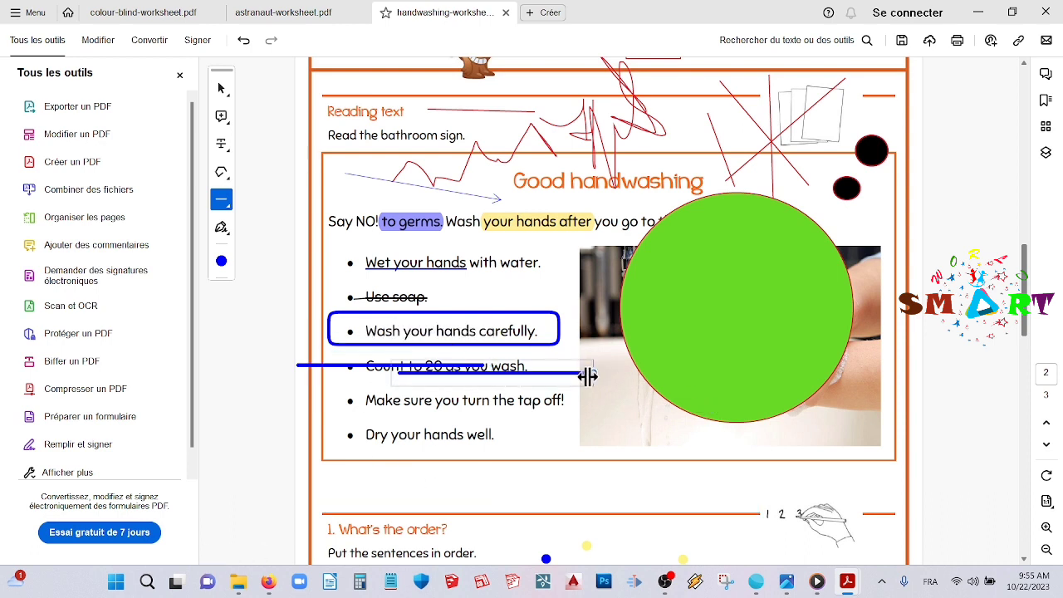
left_click_drag(588, 376, 4, 424)
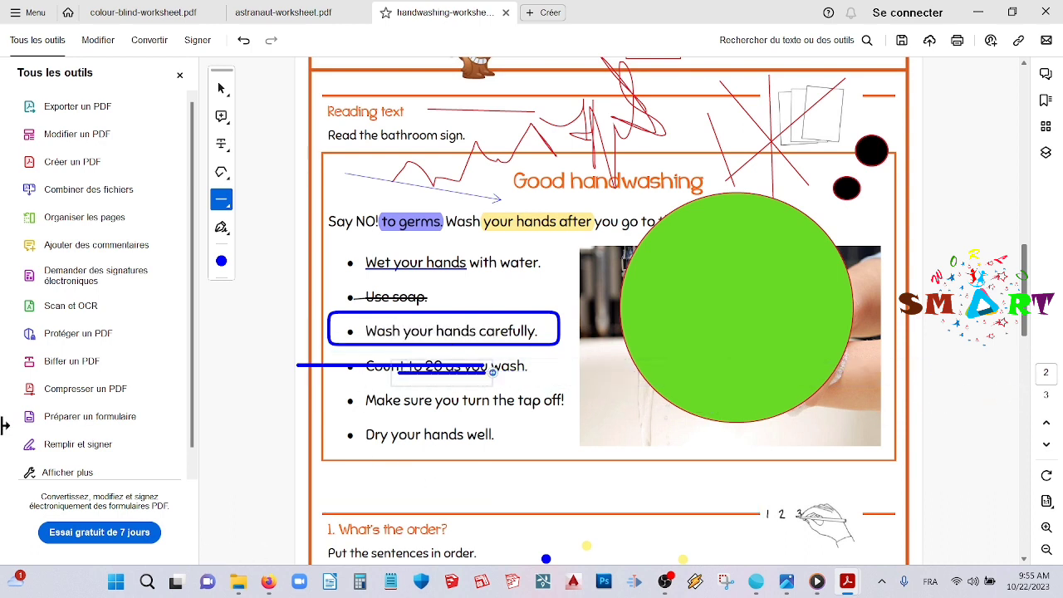
left_click_drag(492, 372, 955, 373)
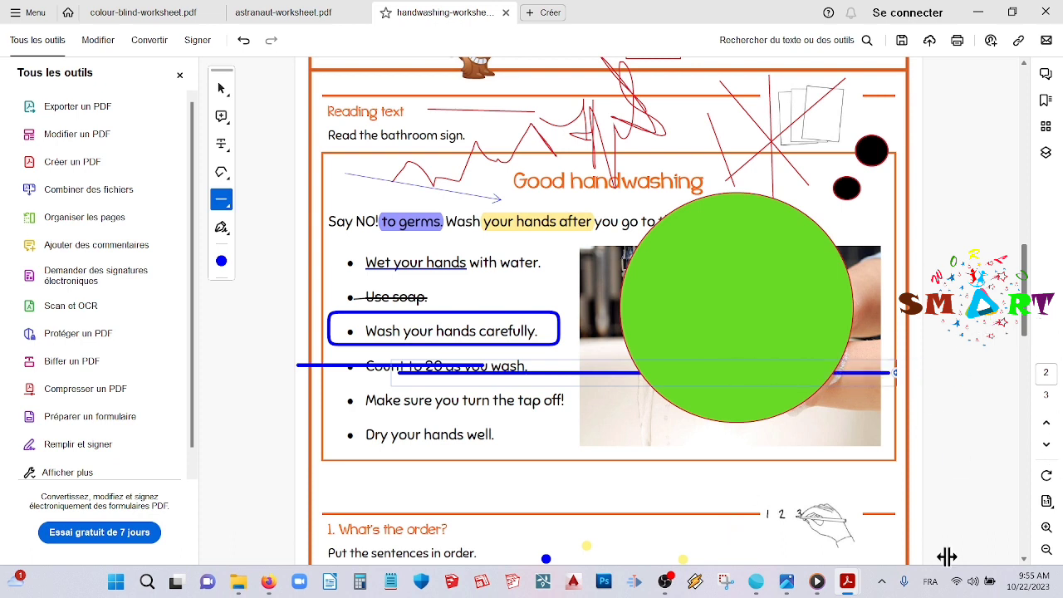
left_click_drag(947, 557, 922, 373)
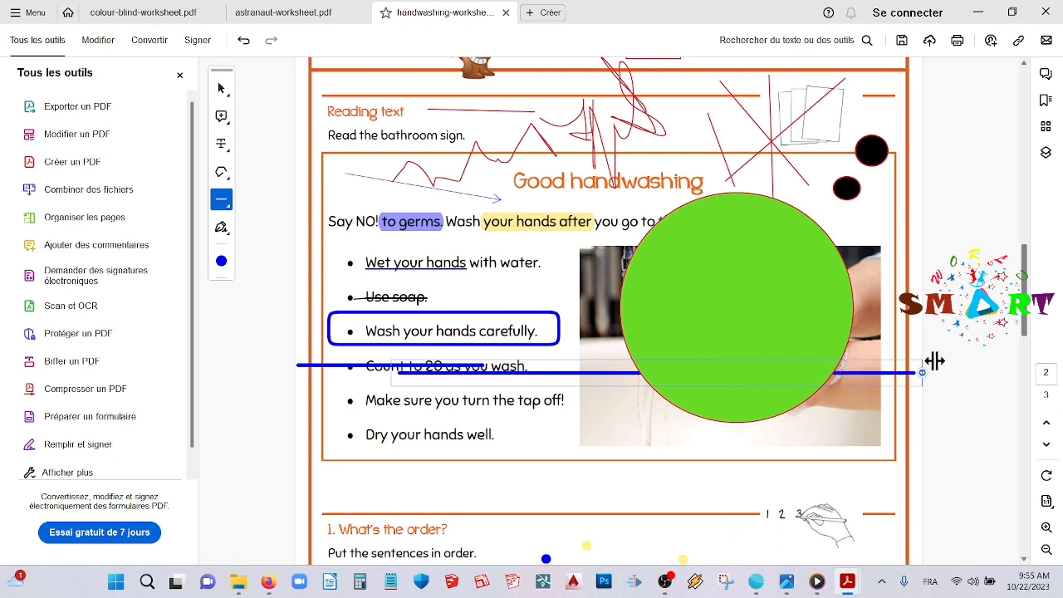
Open and close the line annotation type list.
left_click(221, 201)
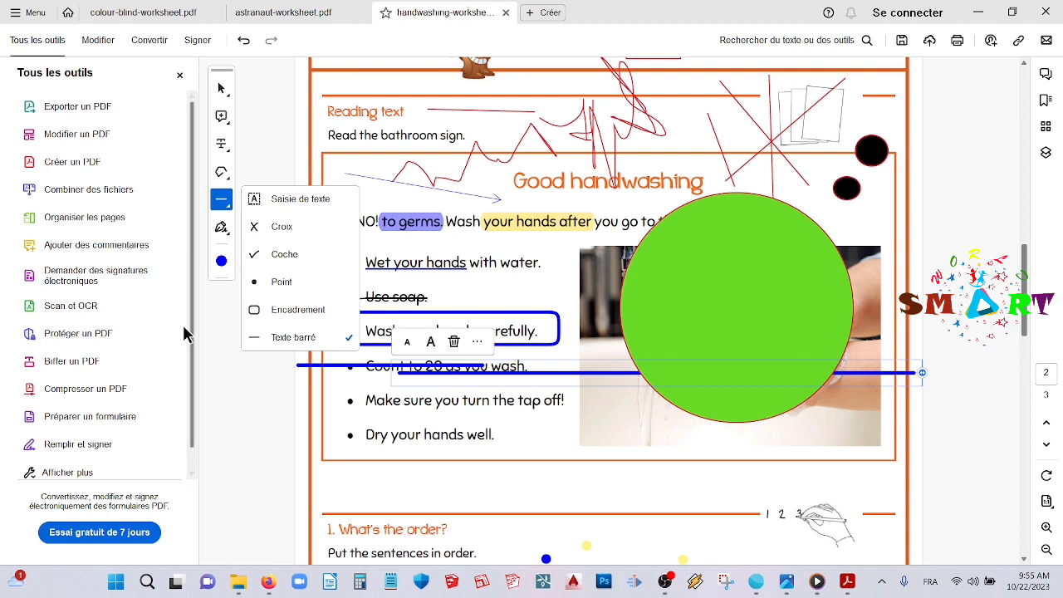
left_click(226, 335)
right_click(226, 334)
left_click(254, 235)
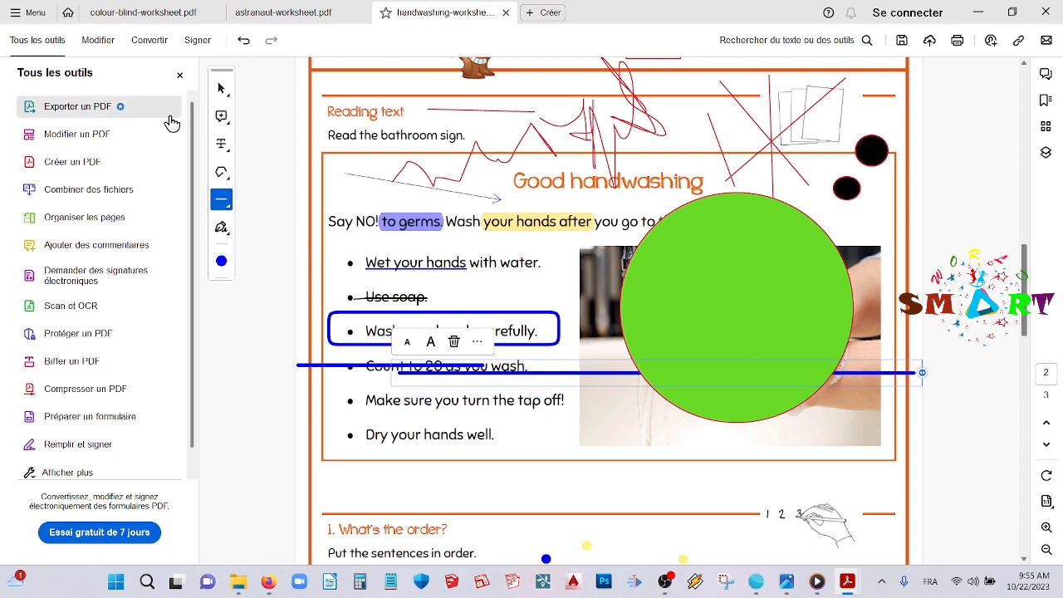
Switch to the Selection tool and save the worksheet with its current markup.
left_click(222, 89)
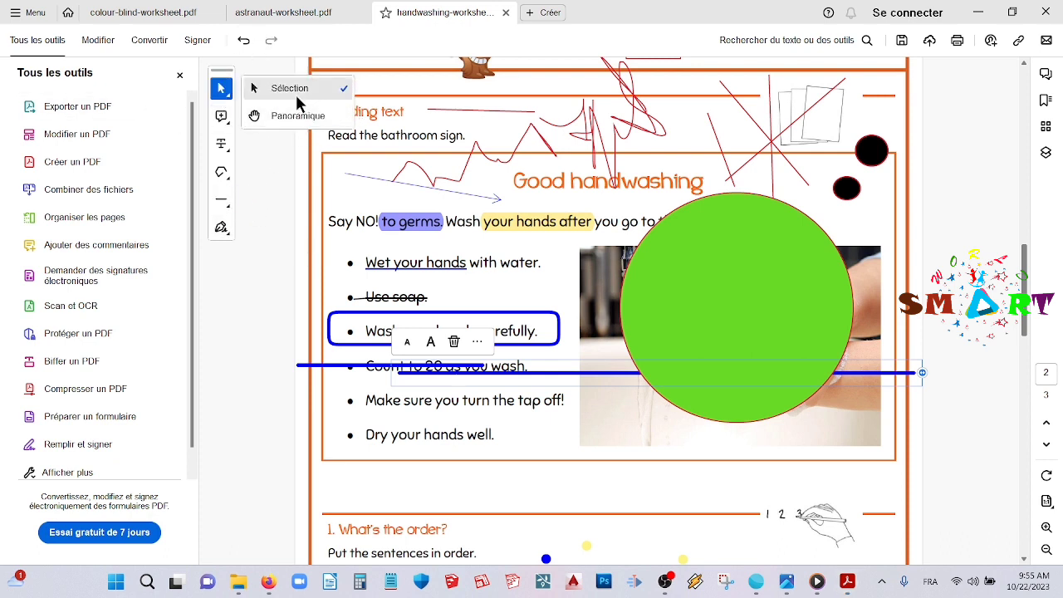
left_click(291, 89)
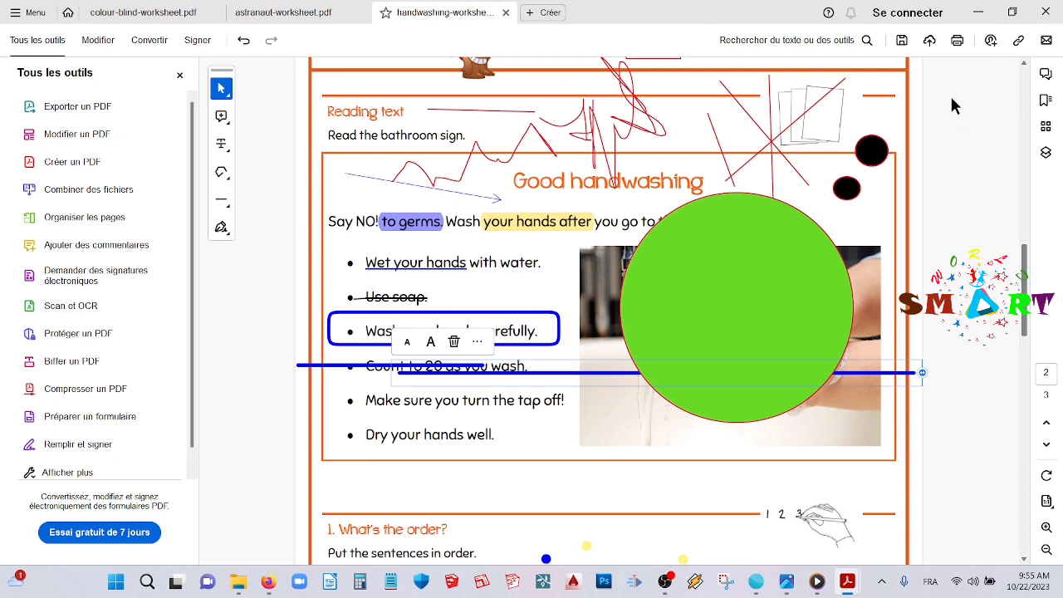
left_click(902, 43)
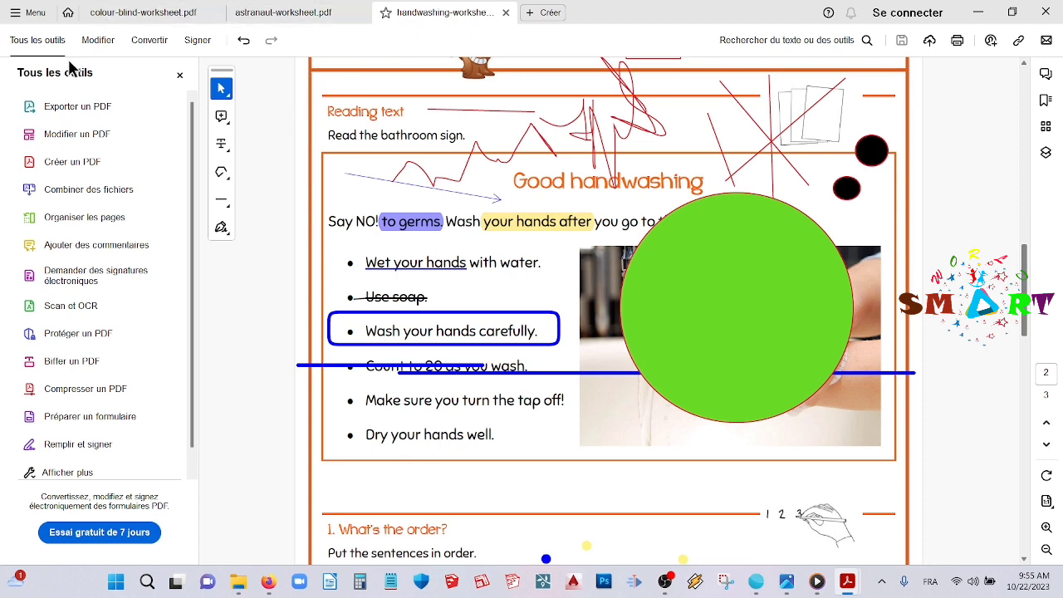
Use Enregistrer sous to this computer, choose another folder, and save as handwashing-worksheet11.pdf.
left_click(13, 12)
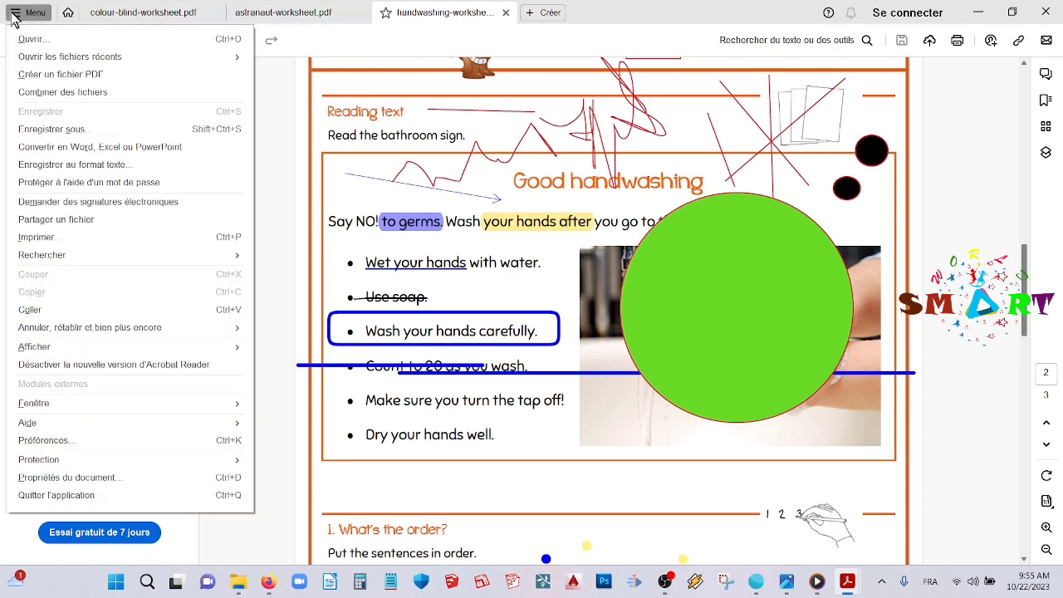
left_click(51, 128)
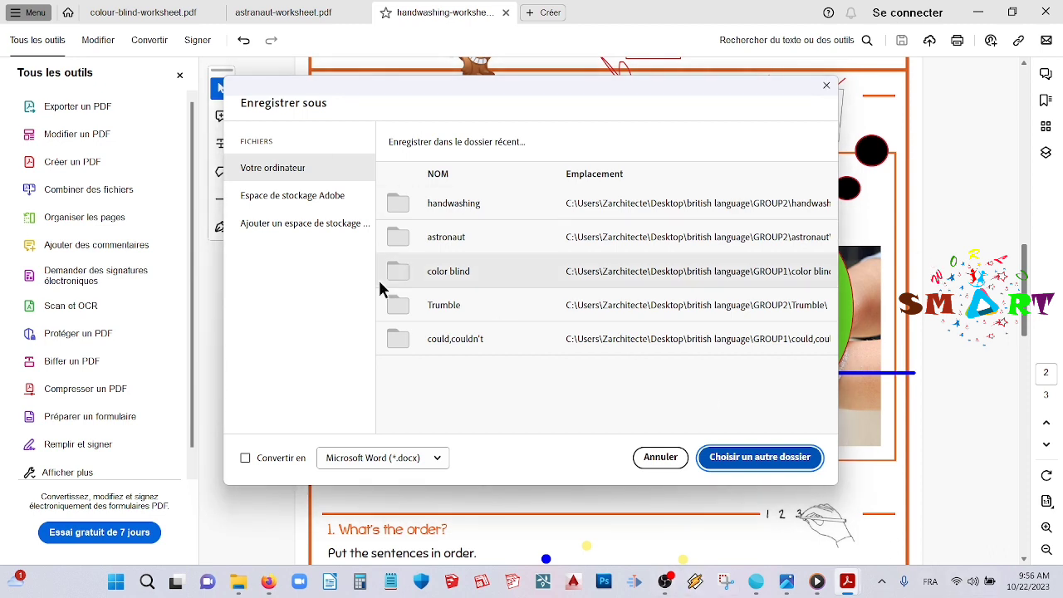
left_click(292, 164)
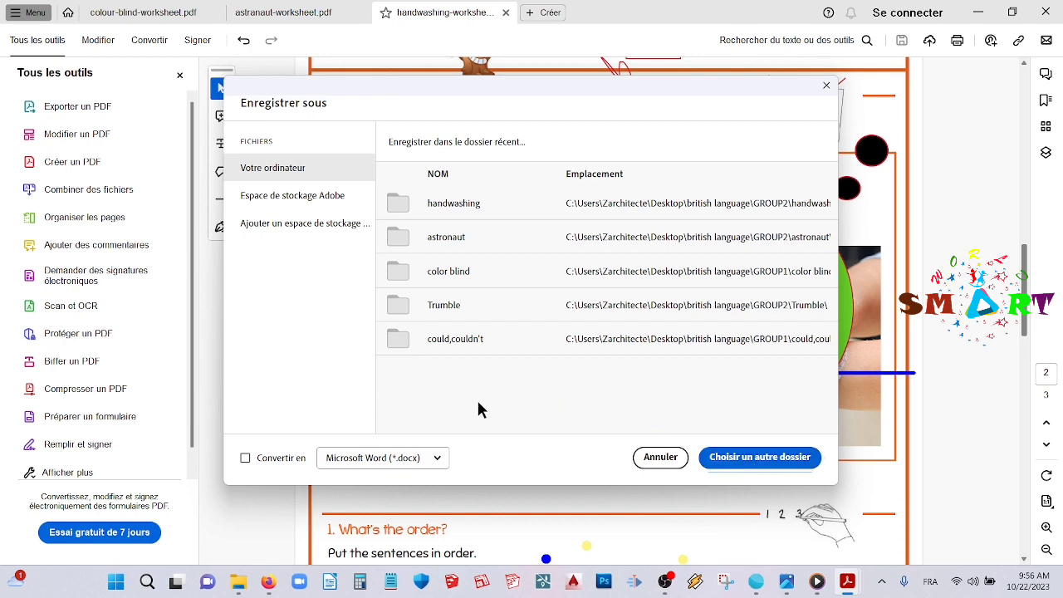
left_click(762, 457)
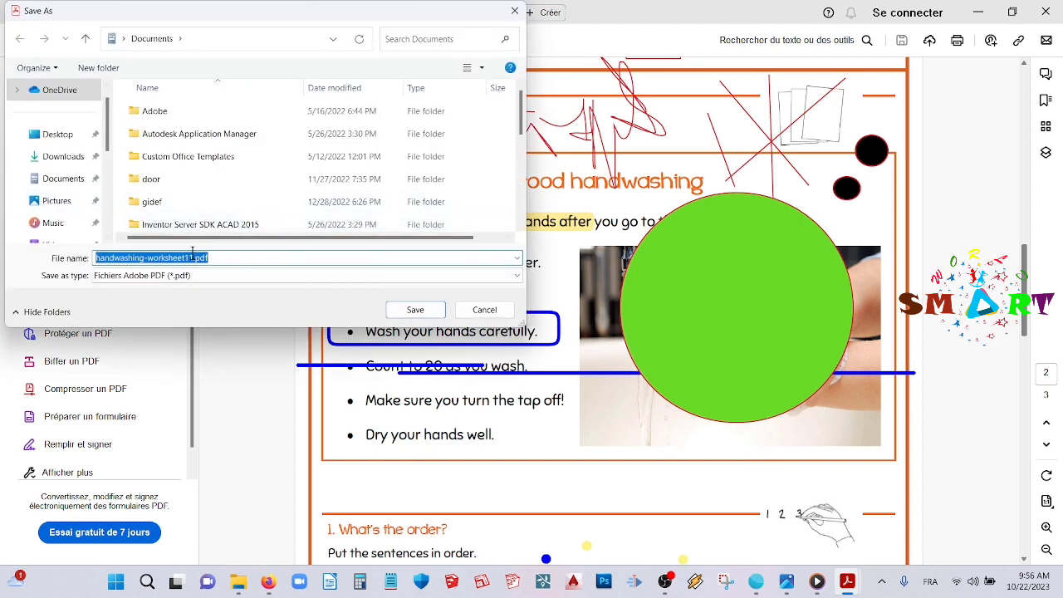
left_click(192, 257)
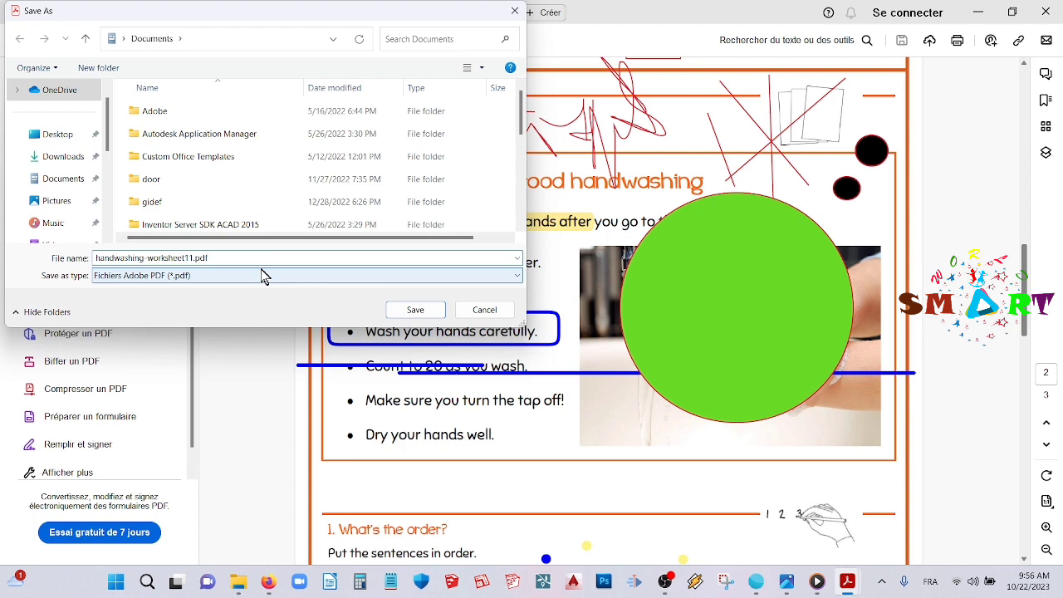
key("Return")
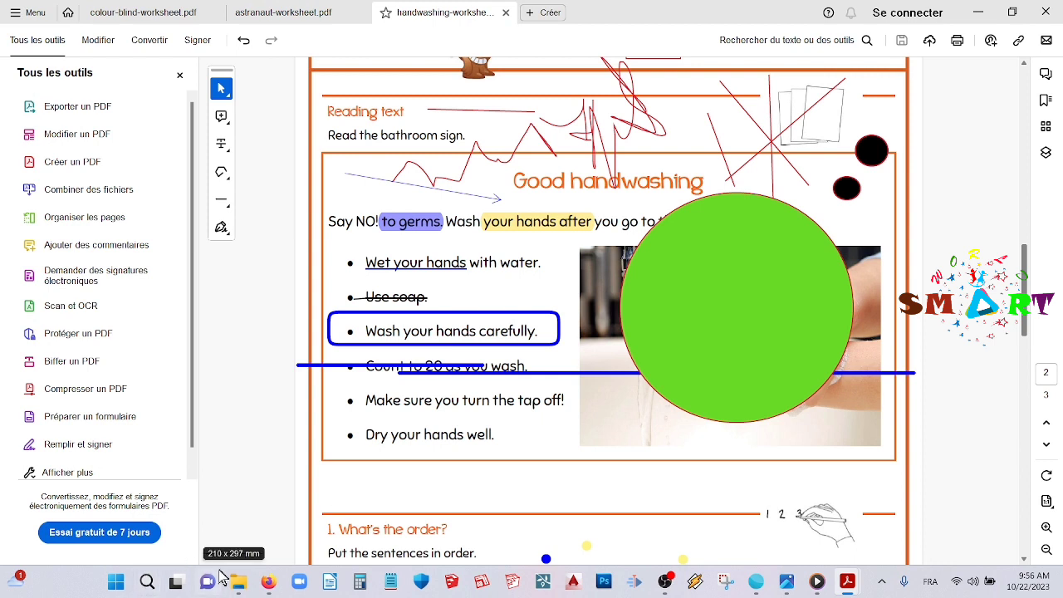
mouse_move(238, 581)
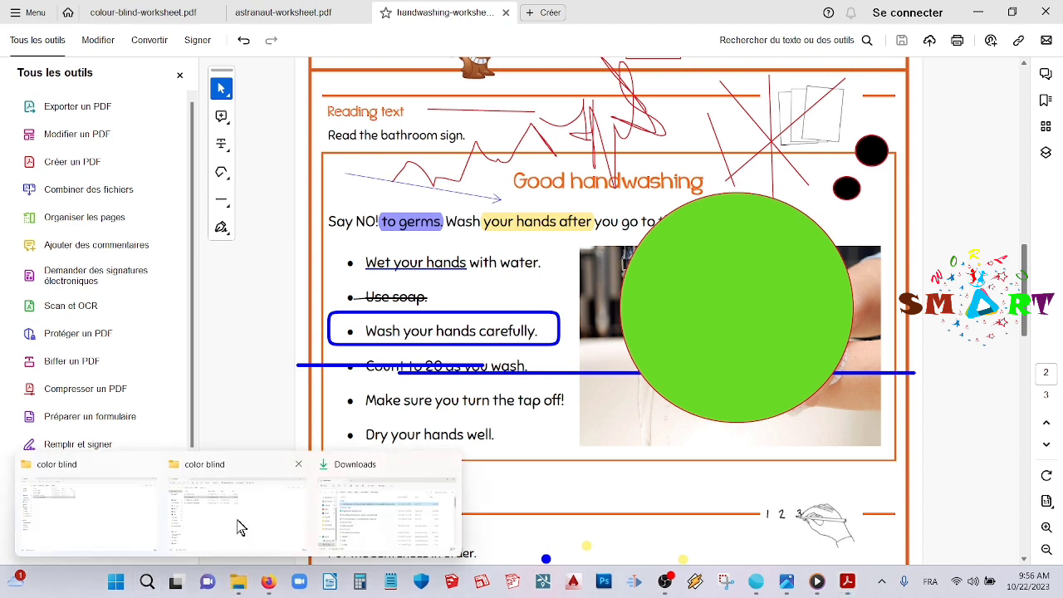
Switch between both color blind Explorer windows, browse up to GROUP1 and back, then close both.
left_click(268, 510)
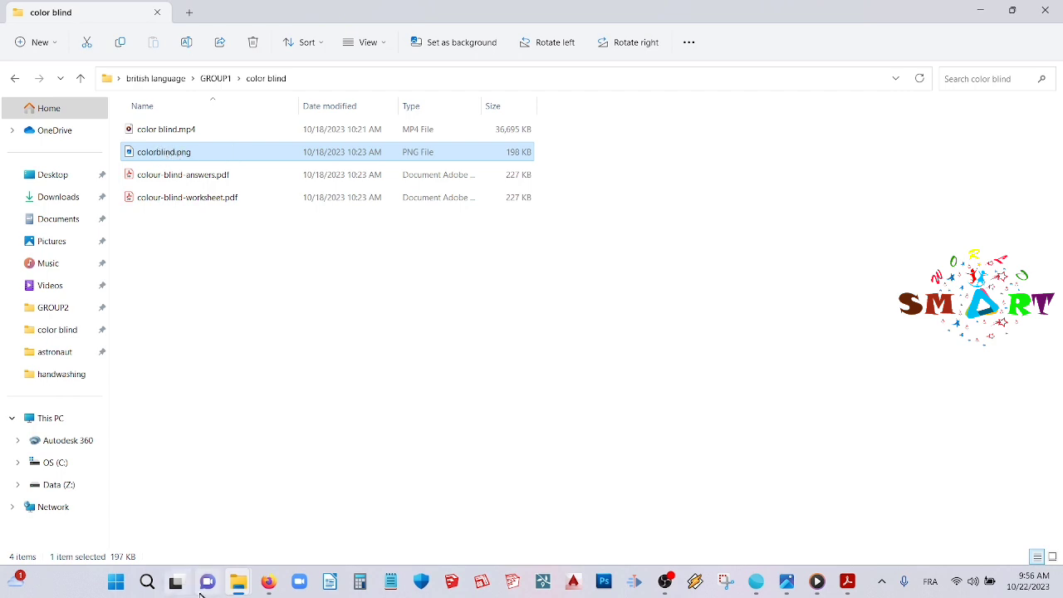
left_click(70, 525)
mouse_move(238, 581)
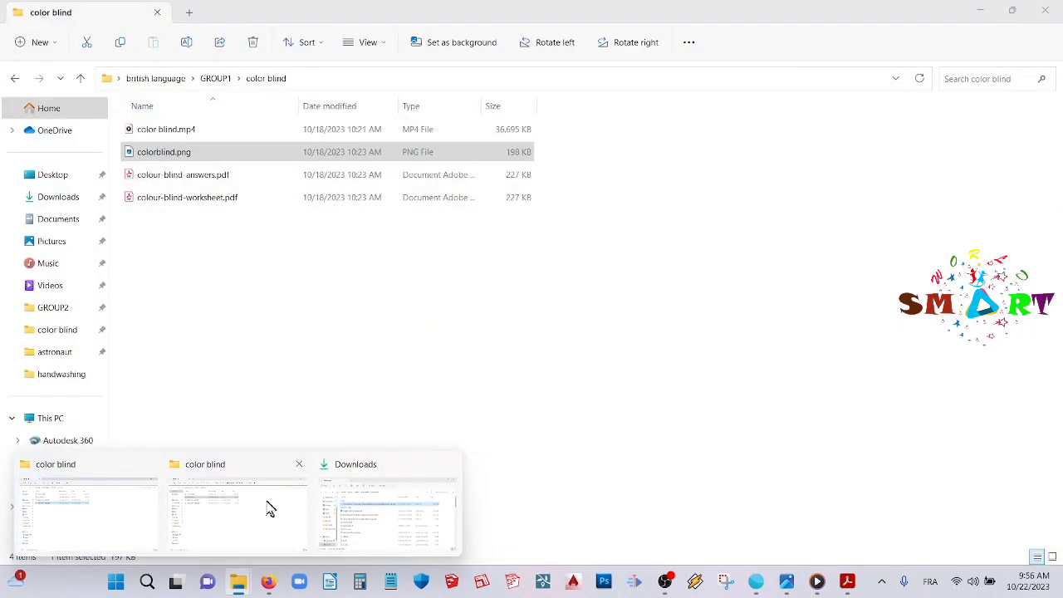
left_click(269, 508)
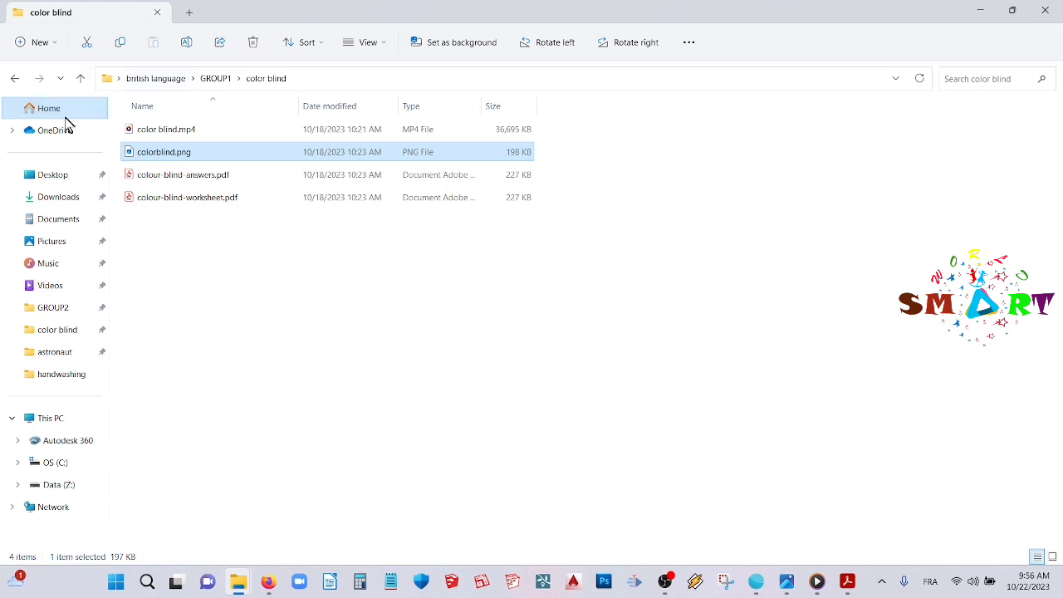
left_click(215, 80)
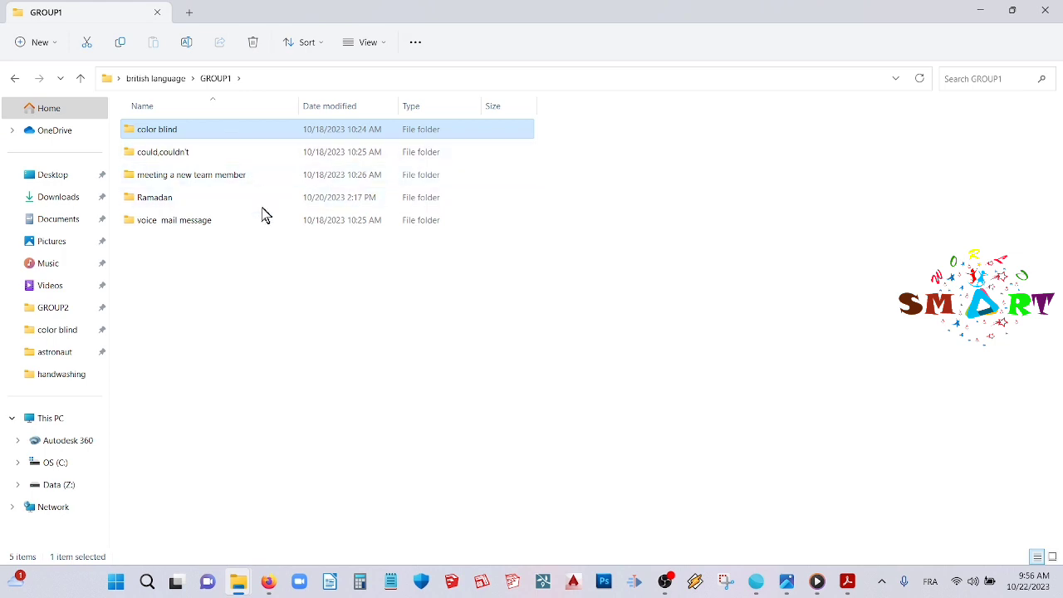
double_click(241, 130)
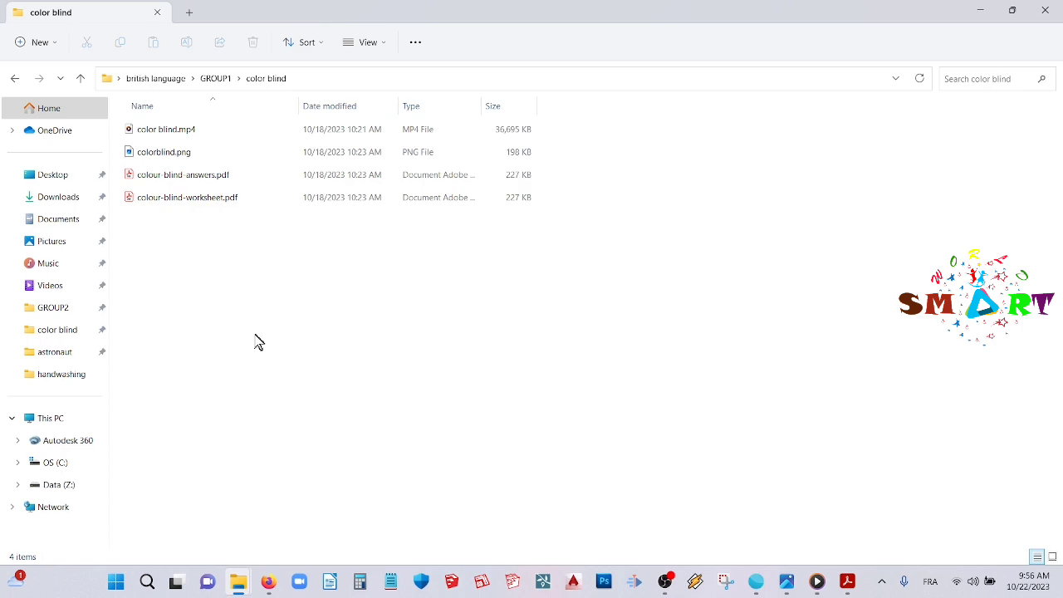
left_click(1043, 8)
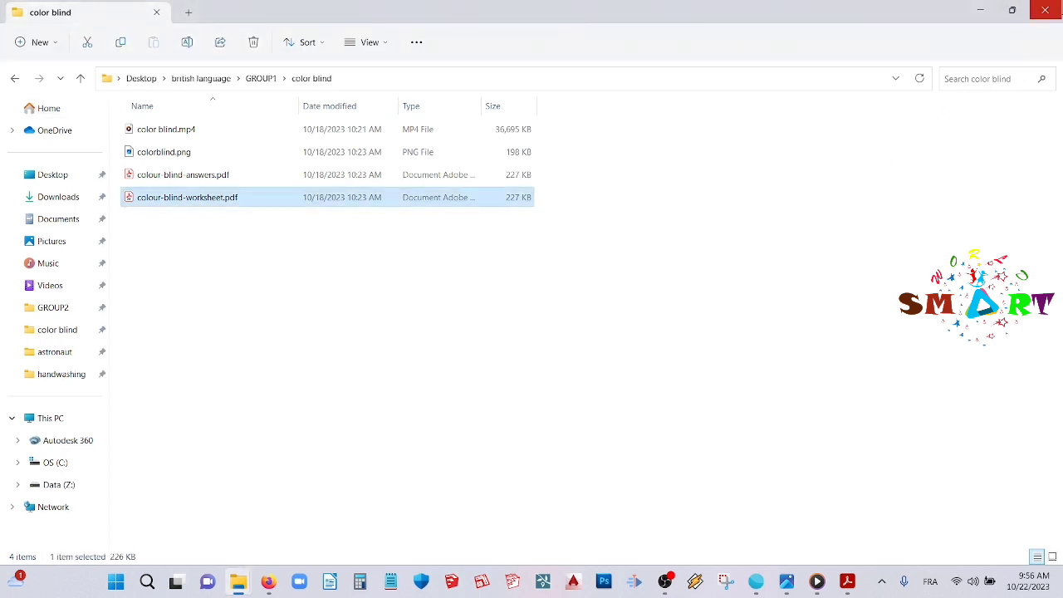
left_click(980, 10)
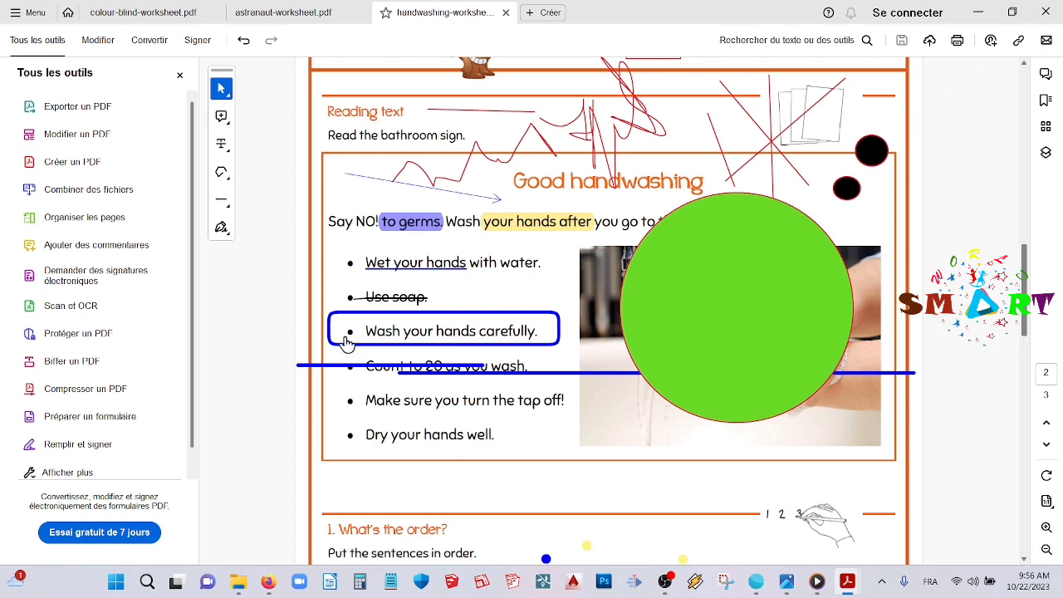
left_click(237, 584)
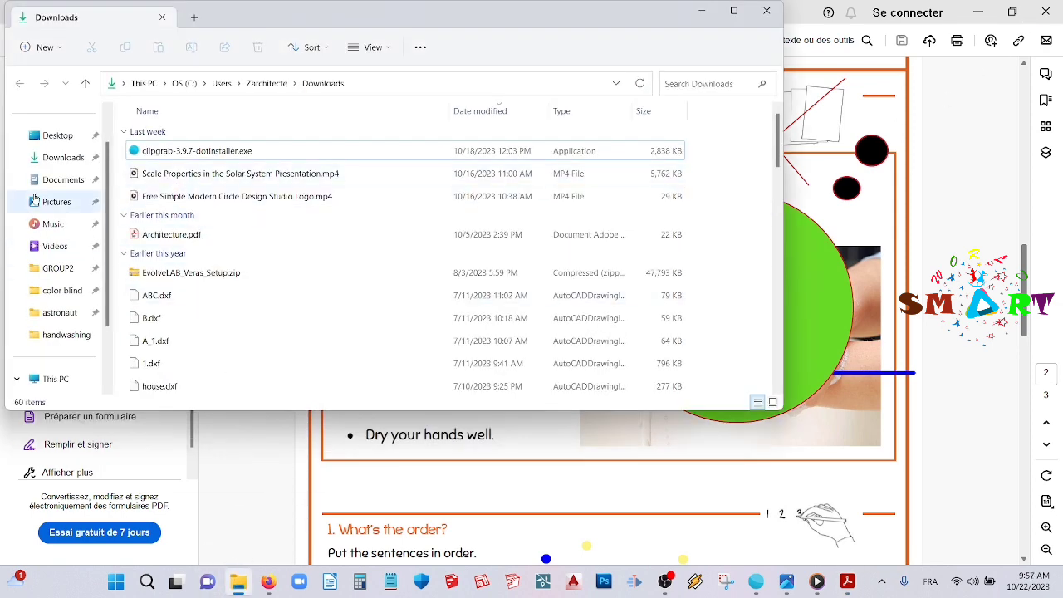
left_click(53, 138)
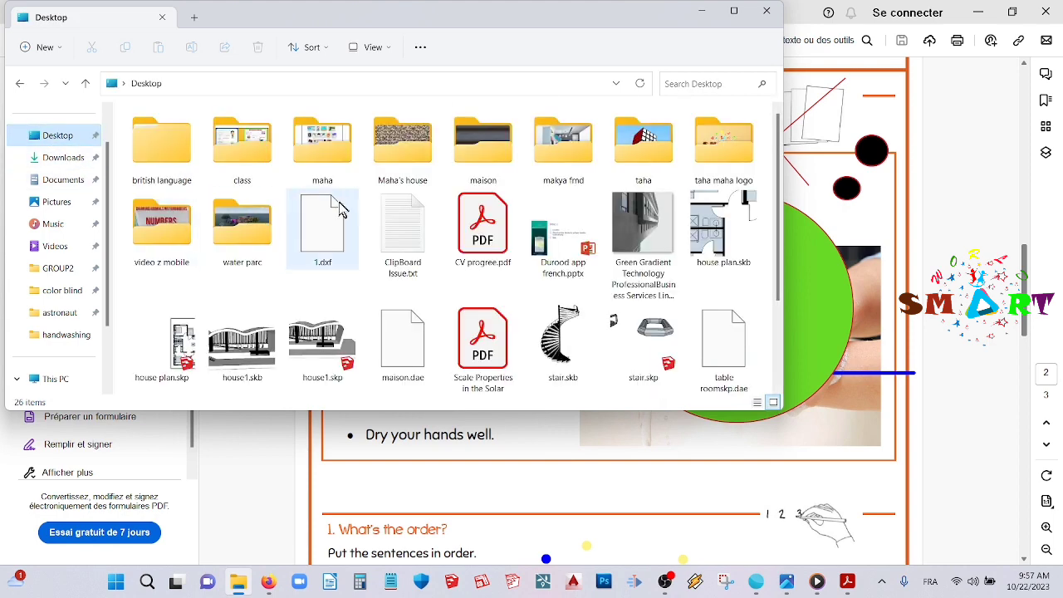
scroll(360, 202, "down", 3)
scroll(361, 202, "up", 3)
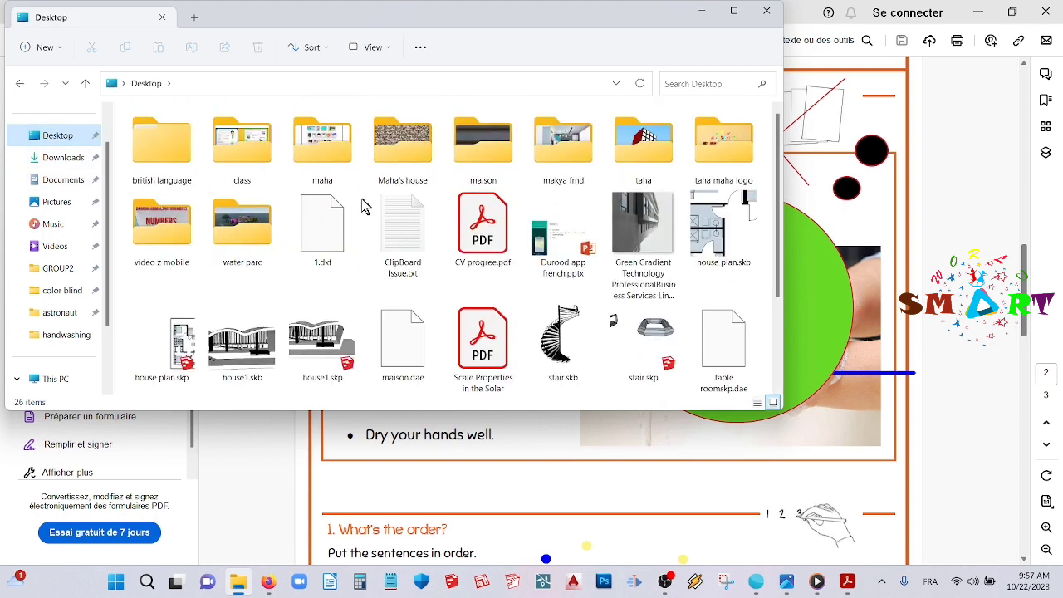
double_click(152, 156)
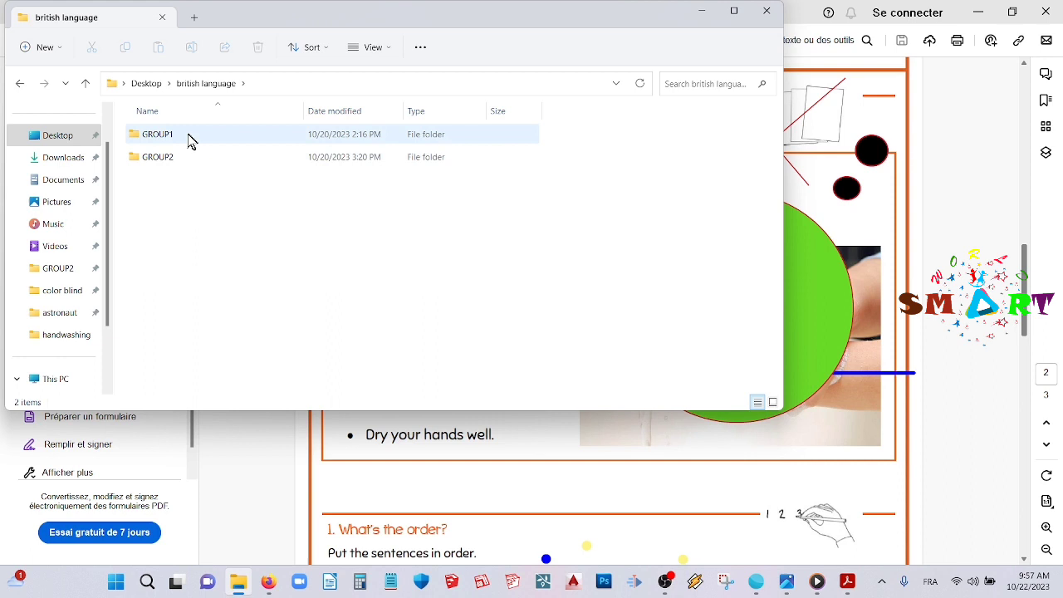
double_click(199, 158)
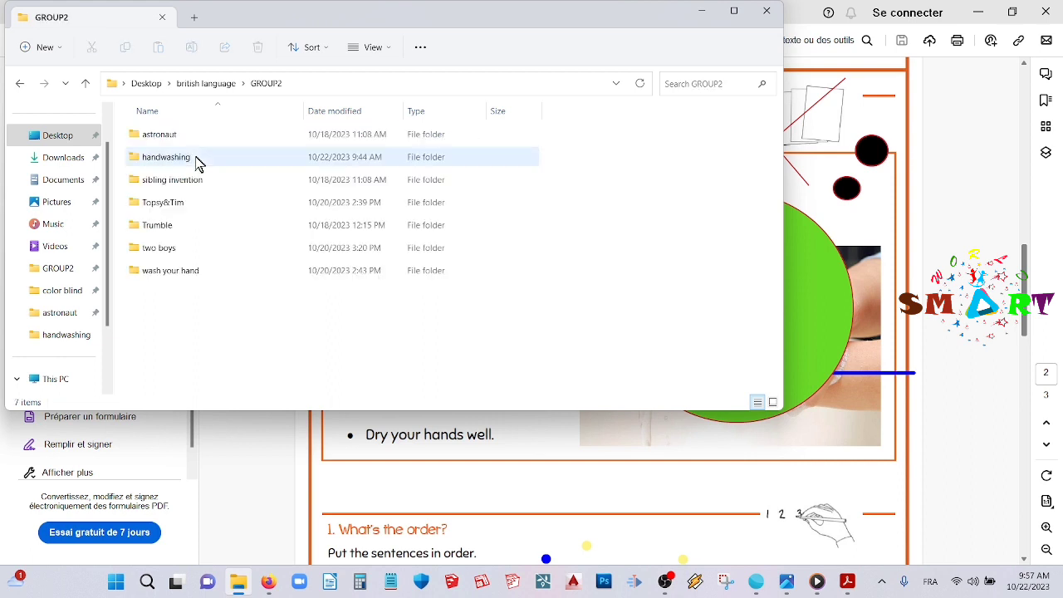
double_click(219, 158)
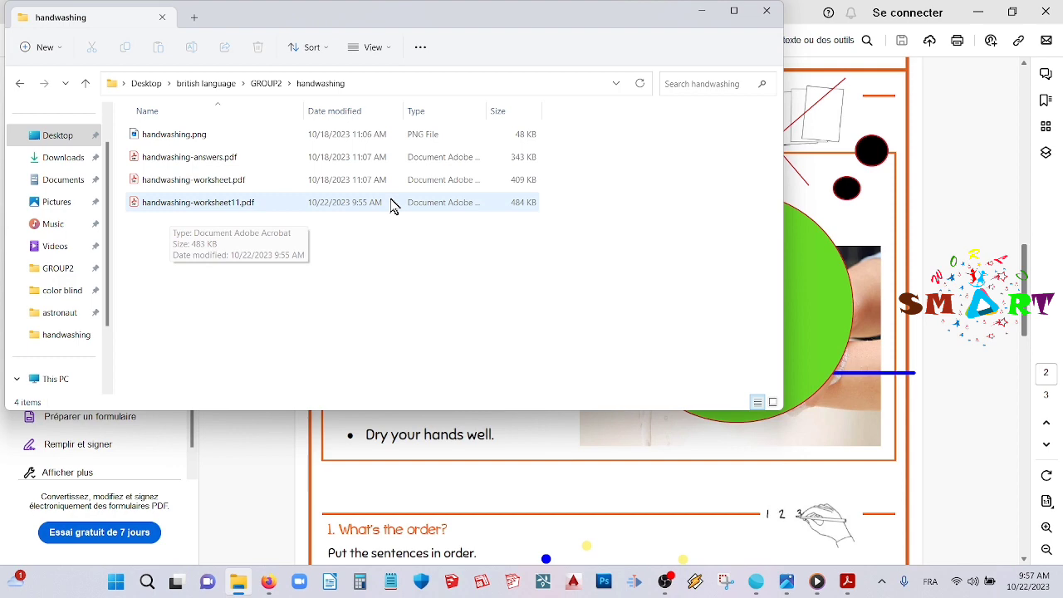
left_click(767, 10)
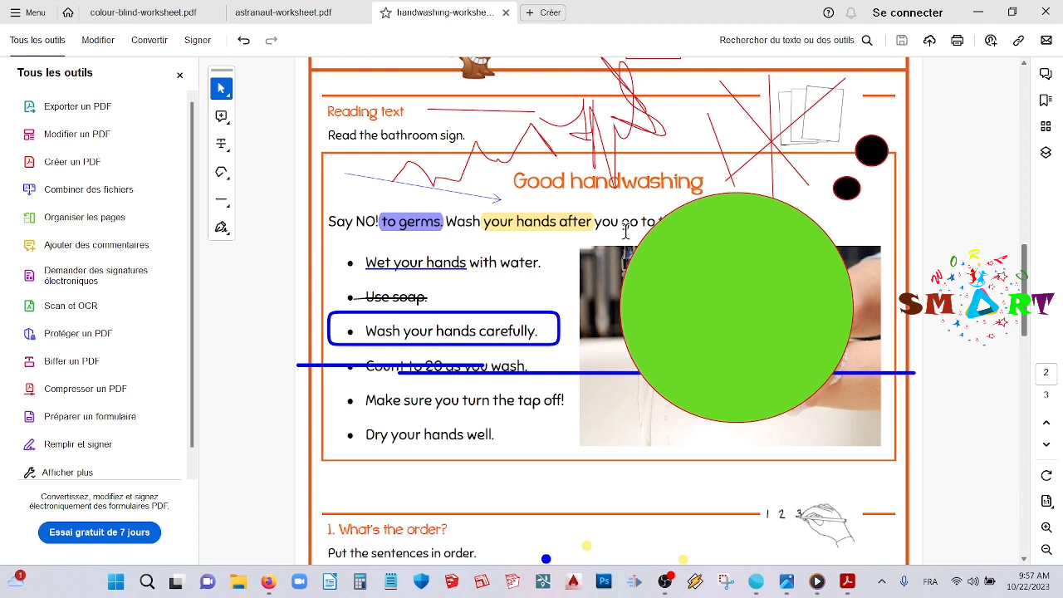